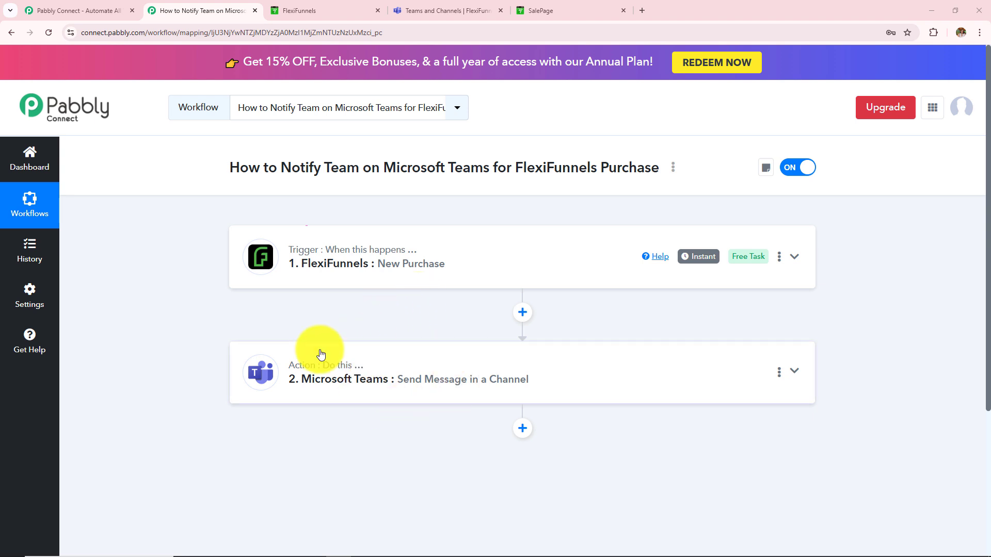
Show the FlexiFunnels Purchase channel in Teams, then bring up the webcam sales page
{"action": "left_click", "coordinate": [451, 11]}
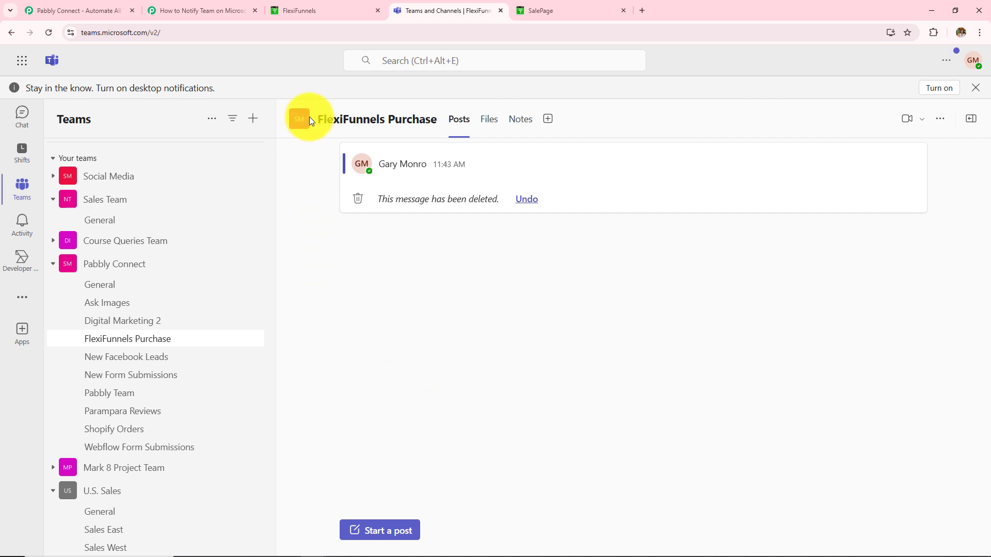
{"action": "left_click_drag", "start_coordinate": [309, 120], "coordinate": [442, 110]}
{"action": "left_click", "coordinate": [489, 356]}
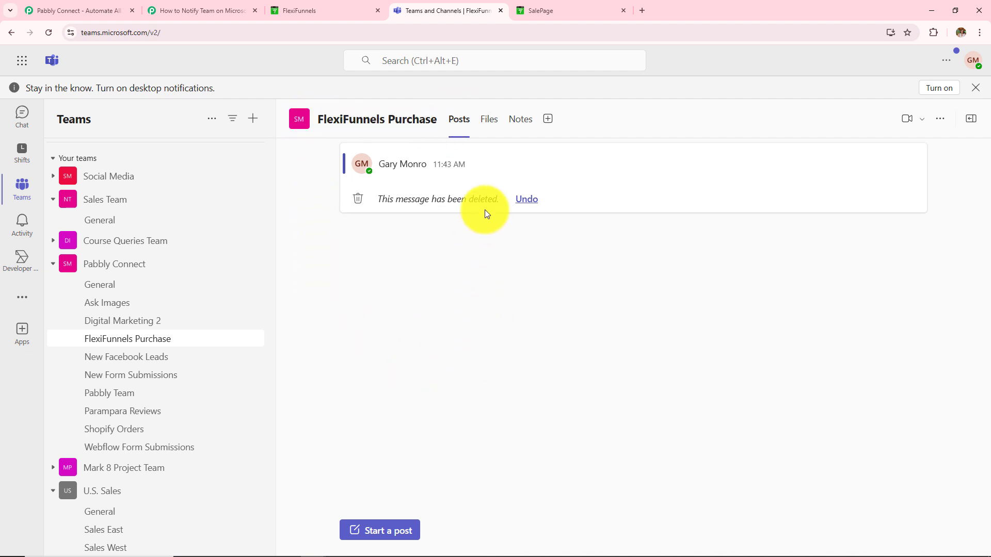
{"action": "left_click", "coordinate": [573, 10]}
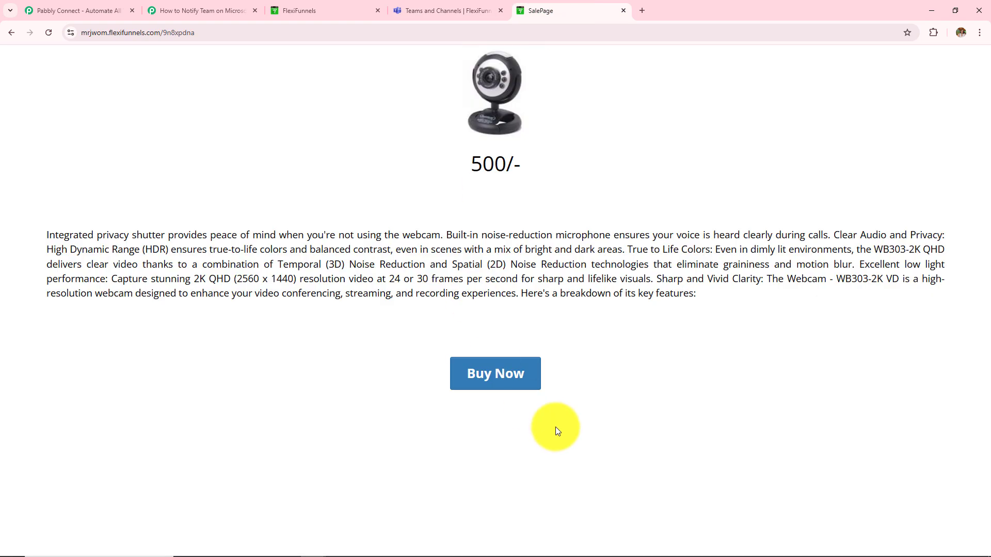
Buy the Web Camera for INR 500, filling in the checkout and card details
{"action": "left_click", "coordinate": [477, 384]}
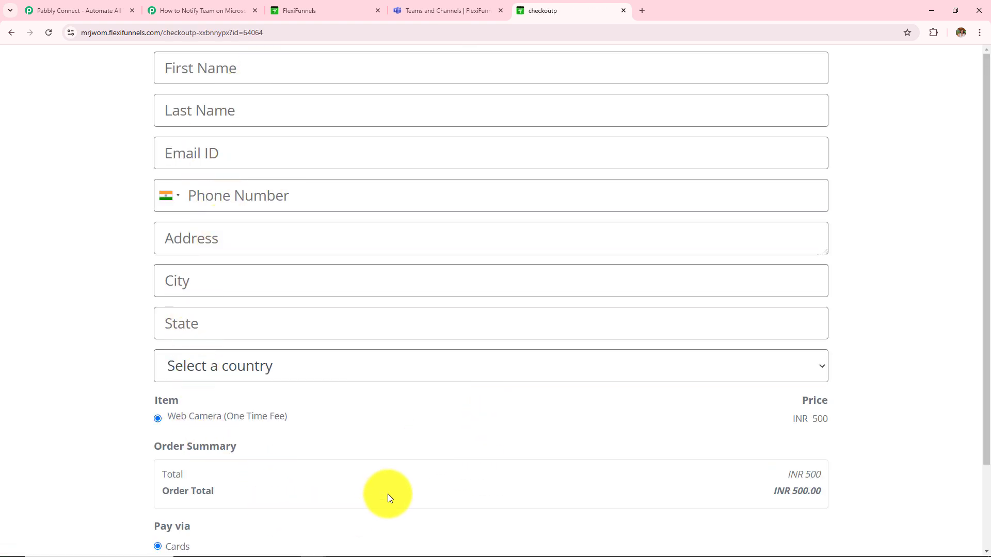
{"action": "left_click", "coordinate": [299, 73]}
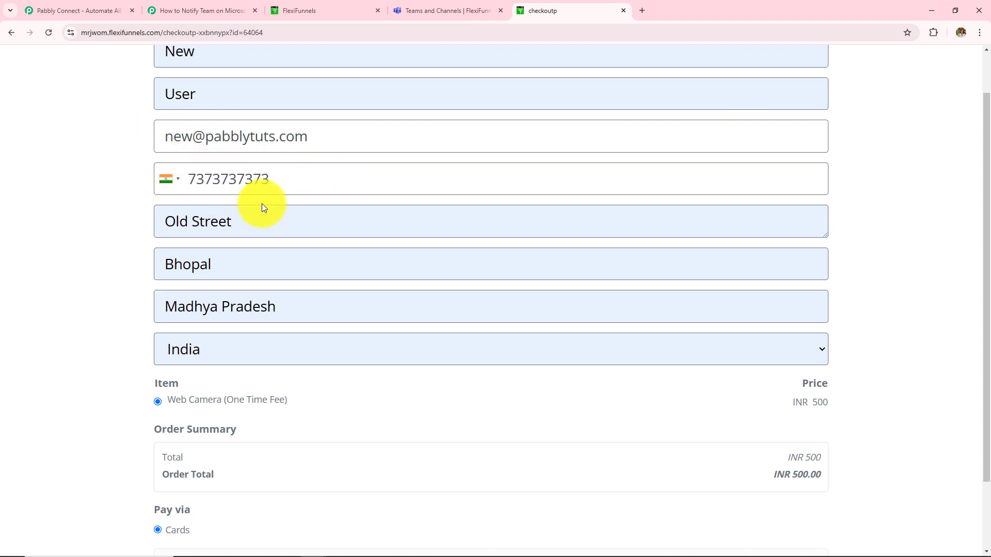
{"action": "scroll", "coordinate": [202, 253], "scroll_direction": "down", "scroll_amount": 2}
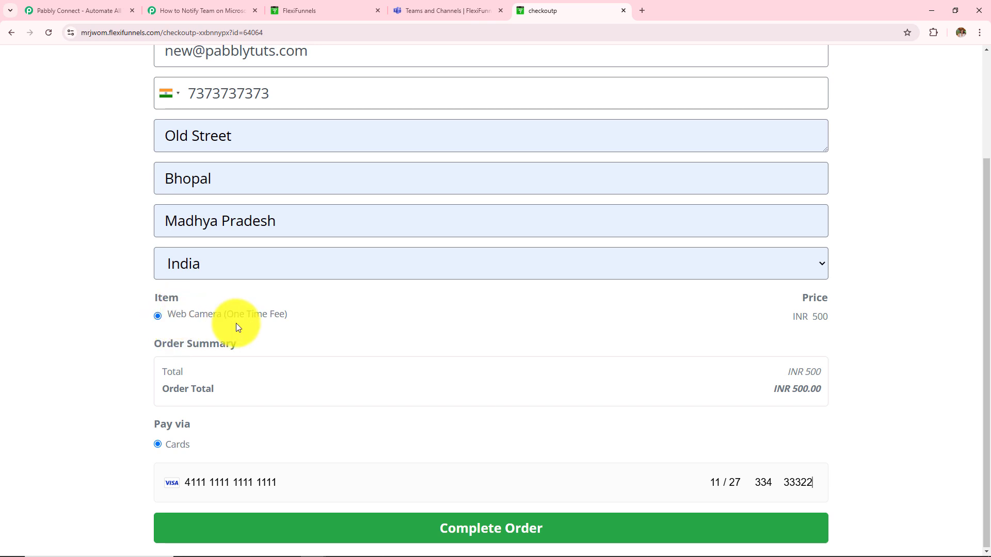
{"action": "left_click", "coordinate": [450, 537]}
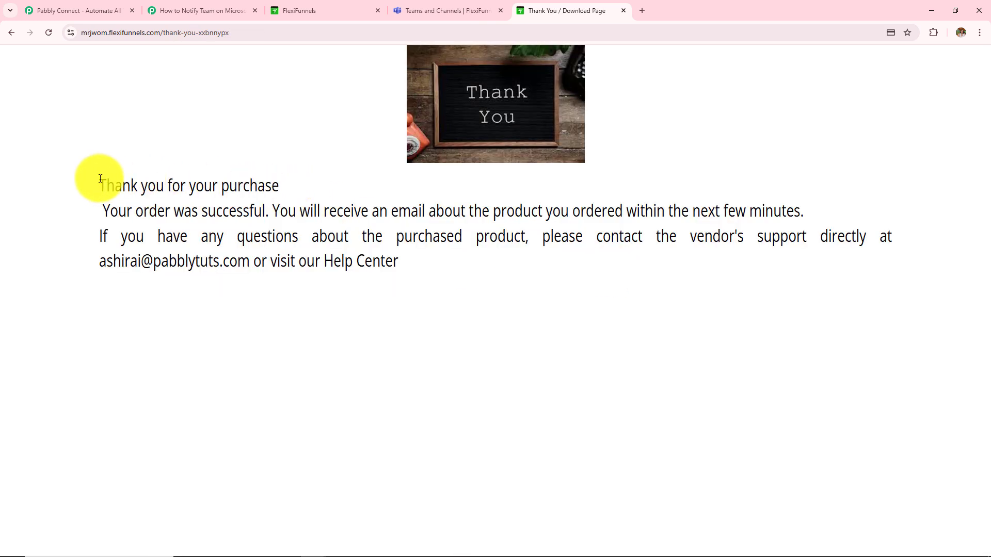
Highlight the purchase confirmation message, then go to the Teams channel
{"action": "left_click_drag", "start_coordinate": [171, 185], "coordinate": [472, 320]}
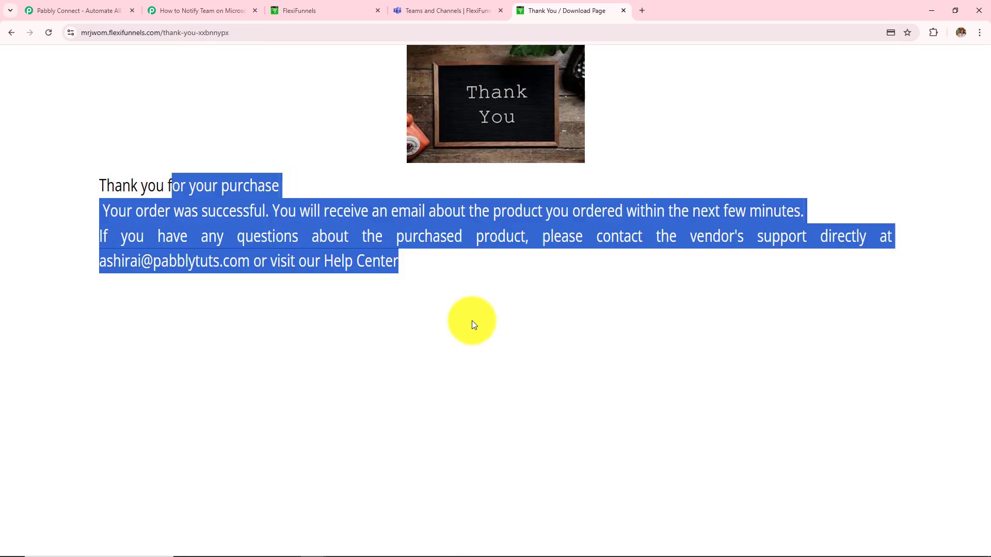
{"action": "left_click", "coordinate": [476, 323]}
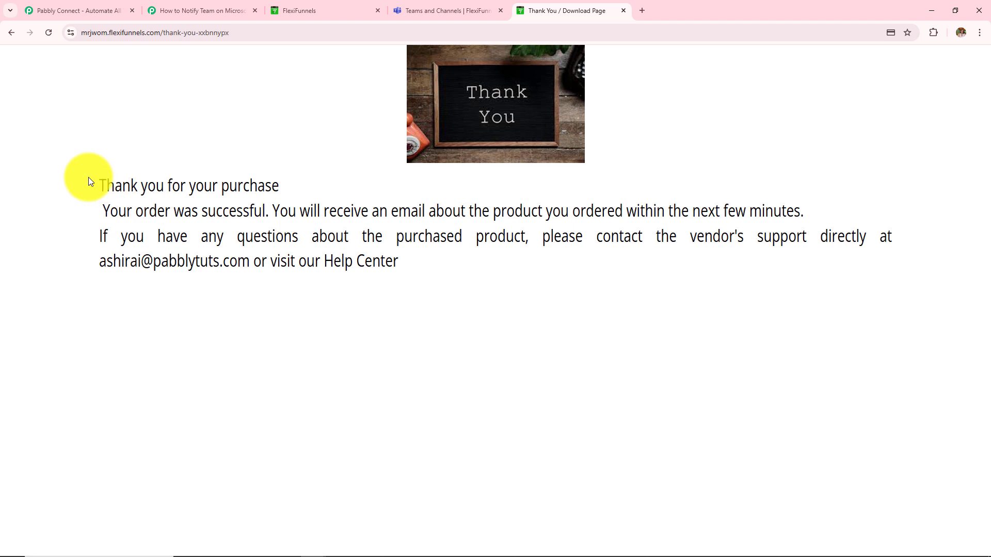
{"action": "left_click_drag", "start_coordinate": [168, 186], "coordinate": [444, 298]}
{"action": "left_click", "coordinate": [446, 302]}
{"action": "left_click_drag", "start_coordinate": [172, 186], "coordinate": [370, 330]}
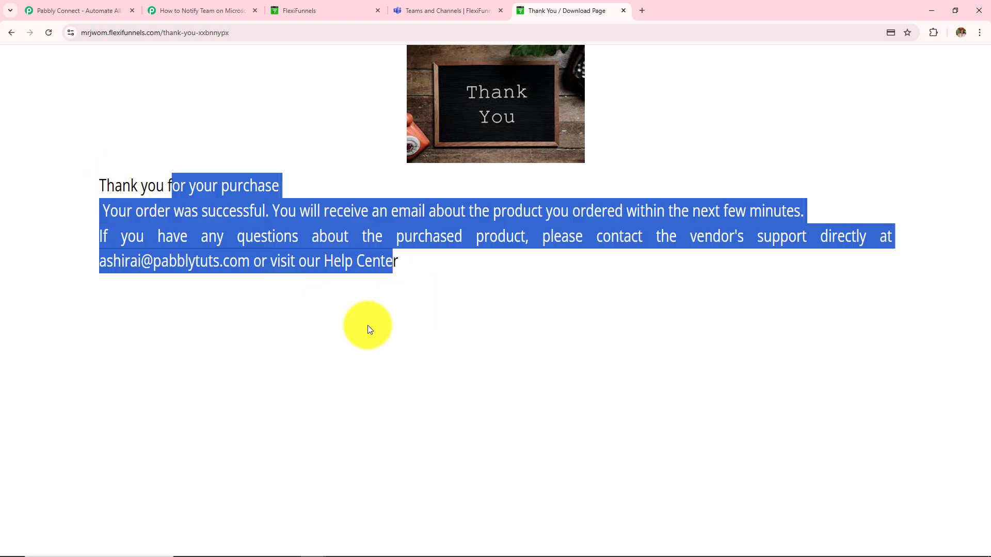
{"action": "left_click", "coordinate": [682, 375]}
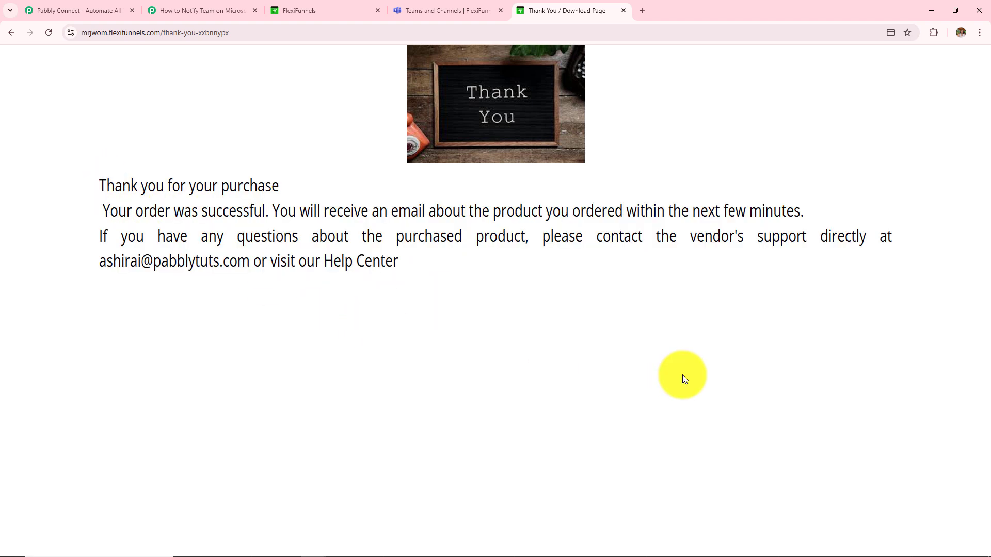
{"action": "left_click", "coordinate": [475, 9]}
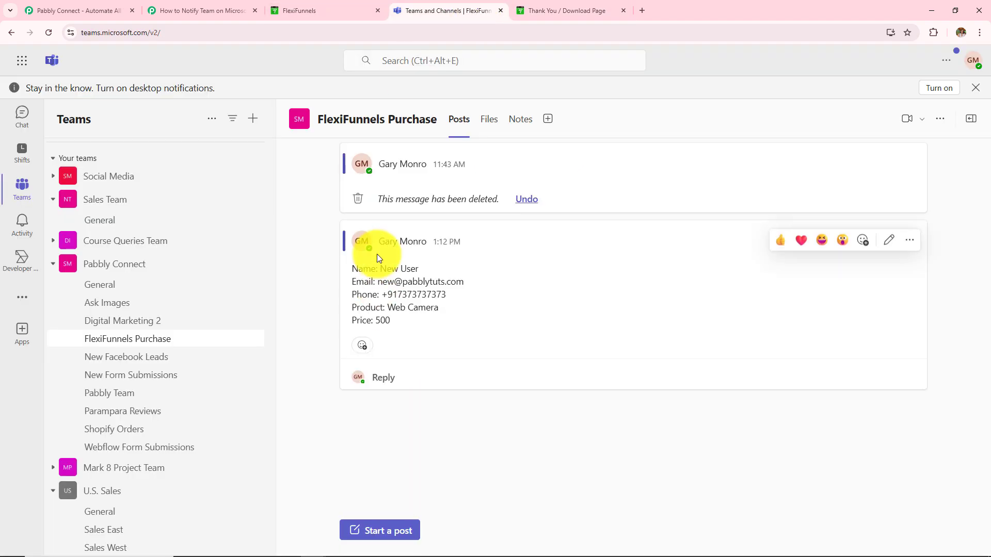
Highlight the new post's buyer name, email, phone, product Web Camera and price 500
{"action": "left_click_drag", "start_coordinate": [380, 268], "coordinate": [454, 267]}
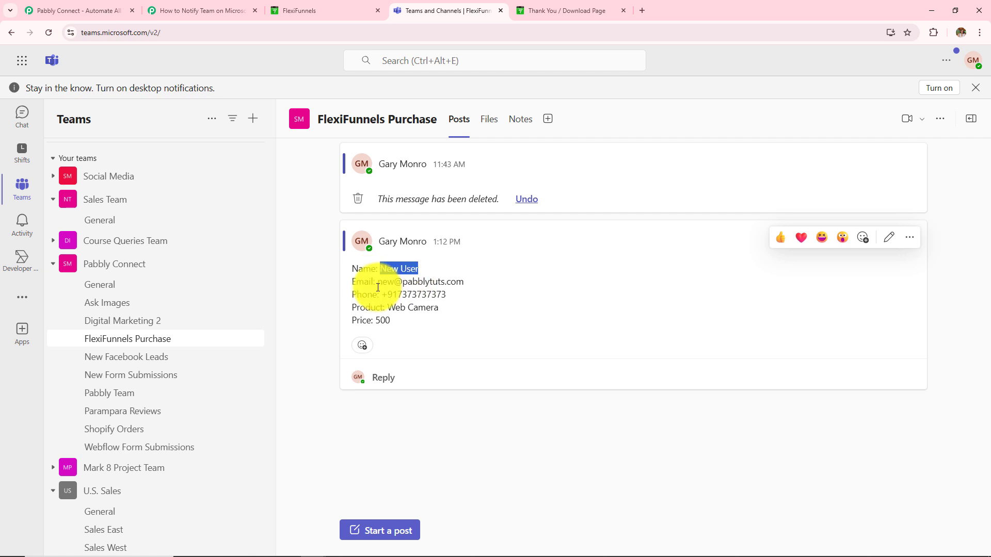
{"action": "left_click", "coordinate": [436, 283]}
{"action": "double_click", "coordinate": [435, 282]}
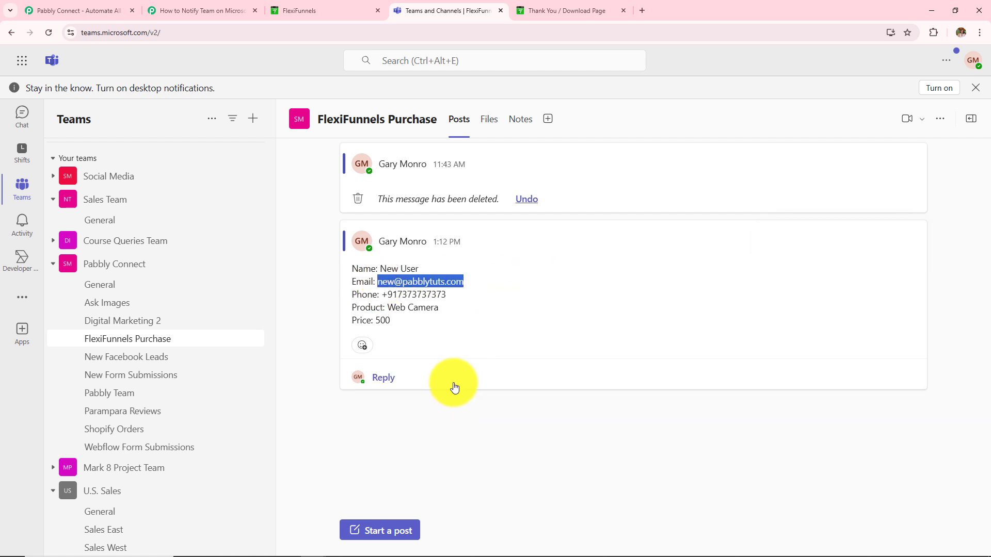
{"action": "left_click_drag", "start_coordinate": [382, 295], "coordinate": [449, 294]}
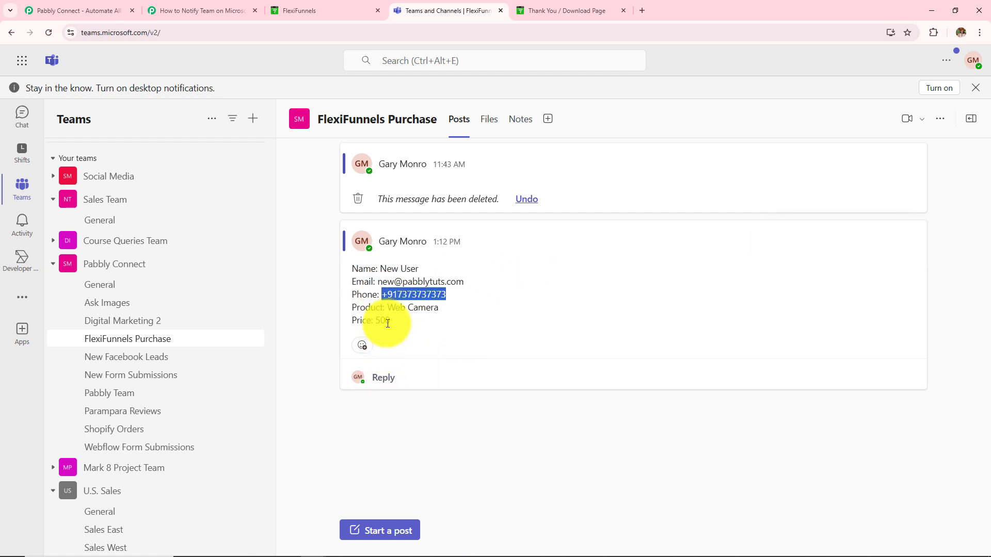
{"action": "left_click_drag", "start_coordinate": [389, 306], "coordinate": [468, 305]}
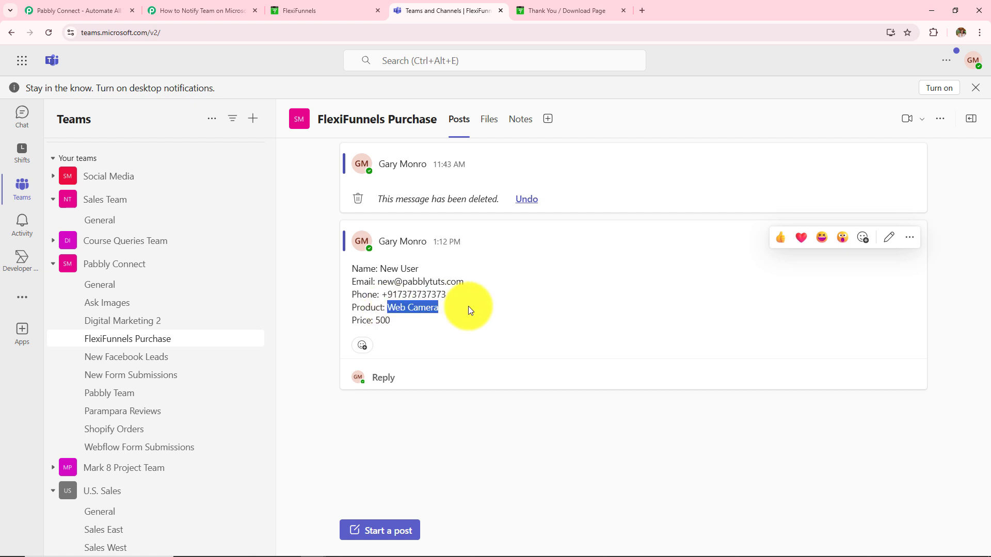
{"action": "left_click", "coordinate": [378, 318]}
{"action": "double_click", "coordinate": [378, 319]}
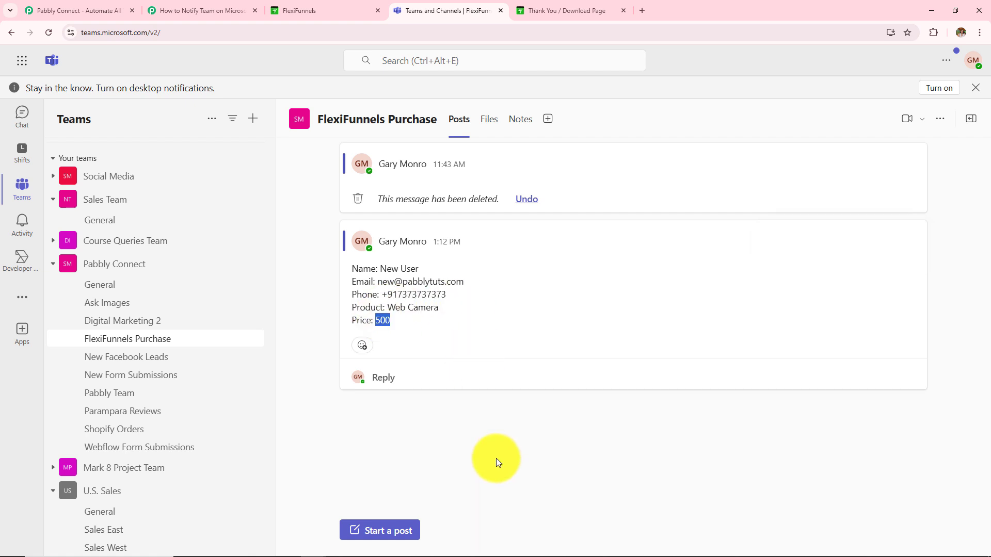
{"action": "left_click", "coordinate": [496, 458]}
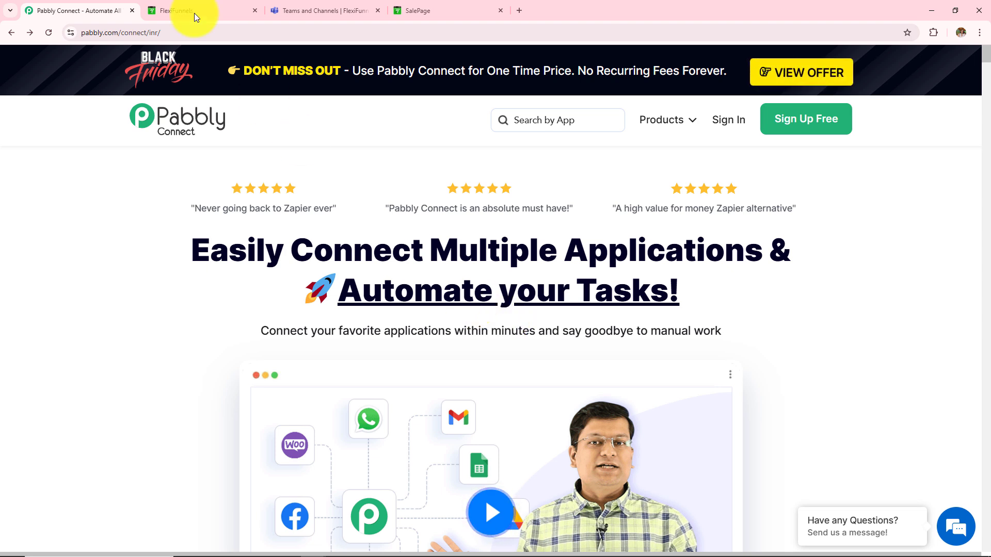
Look over the FlexiFunnels, Teams and Pabbly Connect website tabs, highlighting the site address
{"action": "left_click", "coordinate": [178, 9]}
{"action": "left_click", "coordinate": [317, 11]}
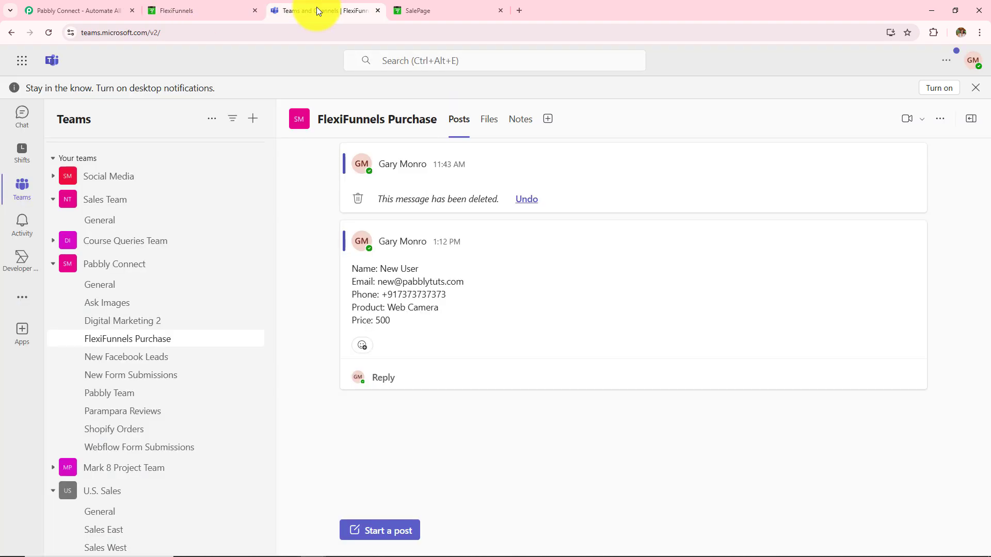
{"action": "left_click", "coordinate": [77, 10]}
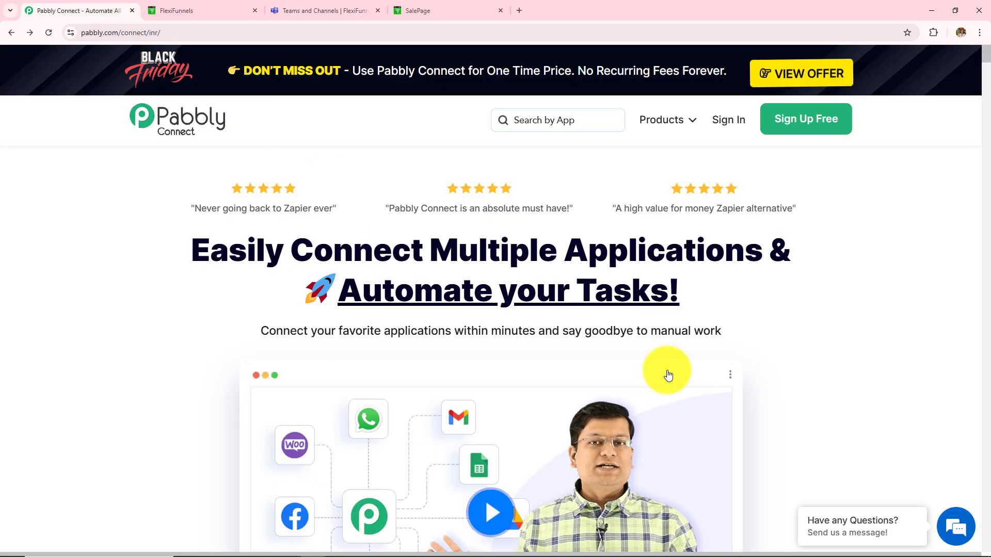
{"action": "left_click", "coordinate": [141, 32]}
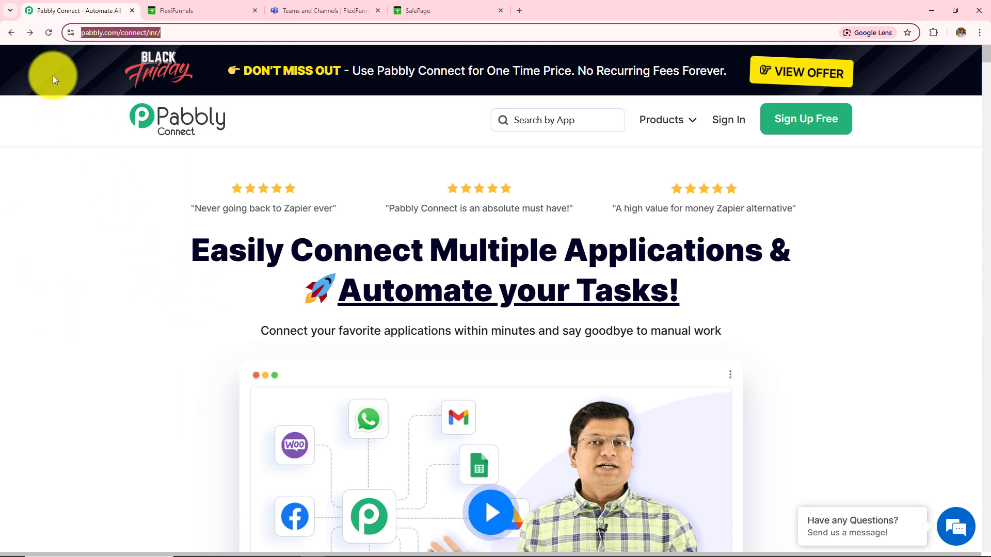
{"action": "left_click", "coordinate": [89, 255]}
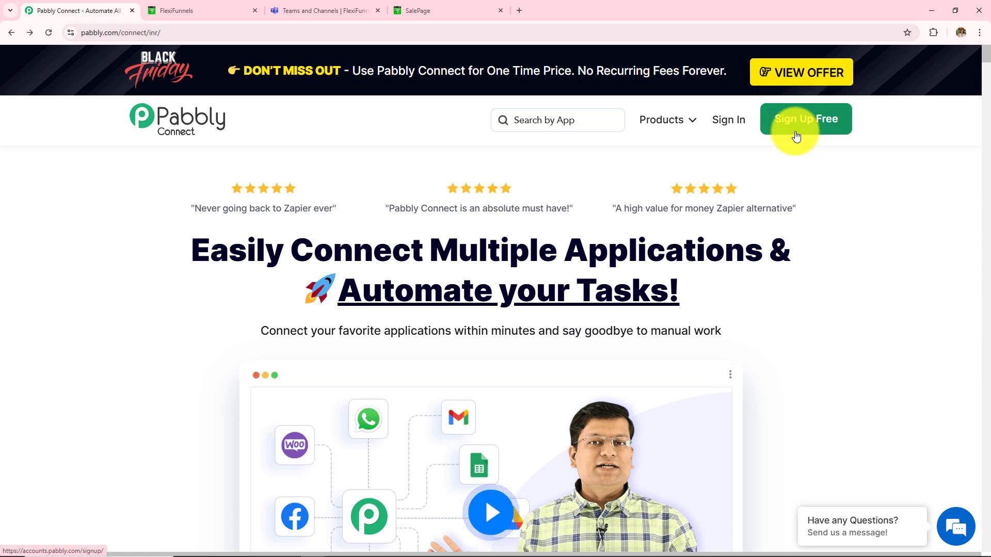
Sign in on pabbly.com and access Pabbly Connect from the All Pabbly Apps list
{"action": "left_click", "coordinate": [738, 124]}
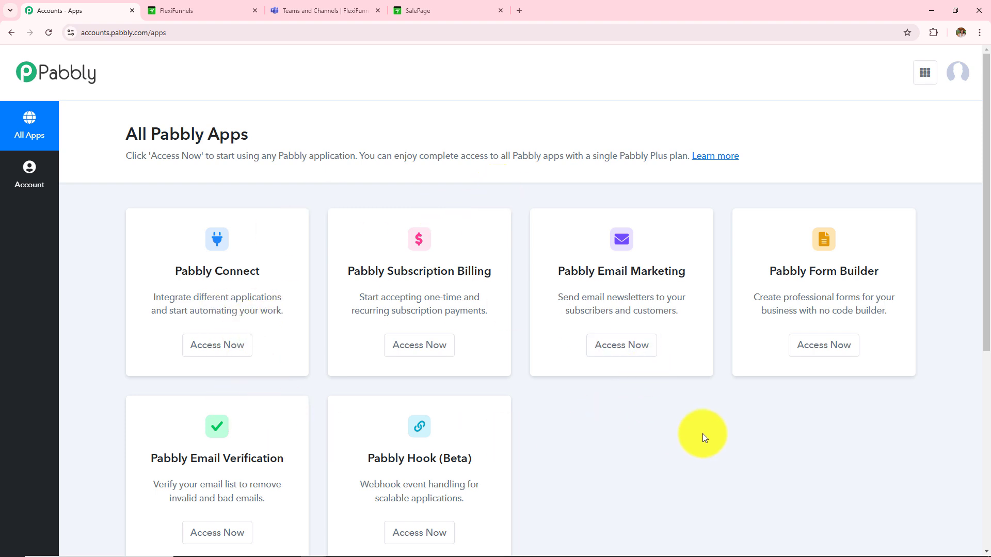
{"action": "scroll", "coordinate": [703, 438], "scroll_direction": "down", "scroll_amount": 2}
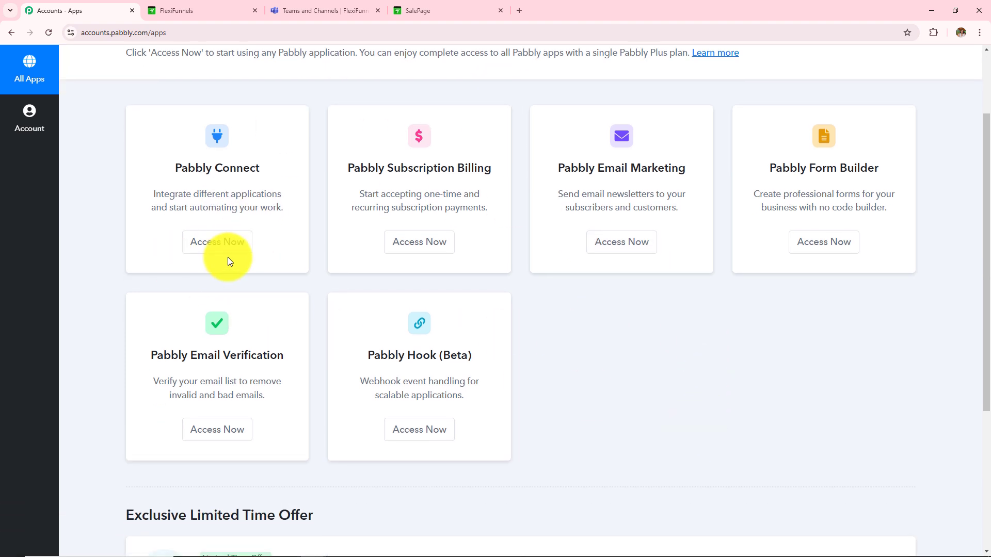
{"action": "left_click", "coordinate": [195, 247]}
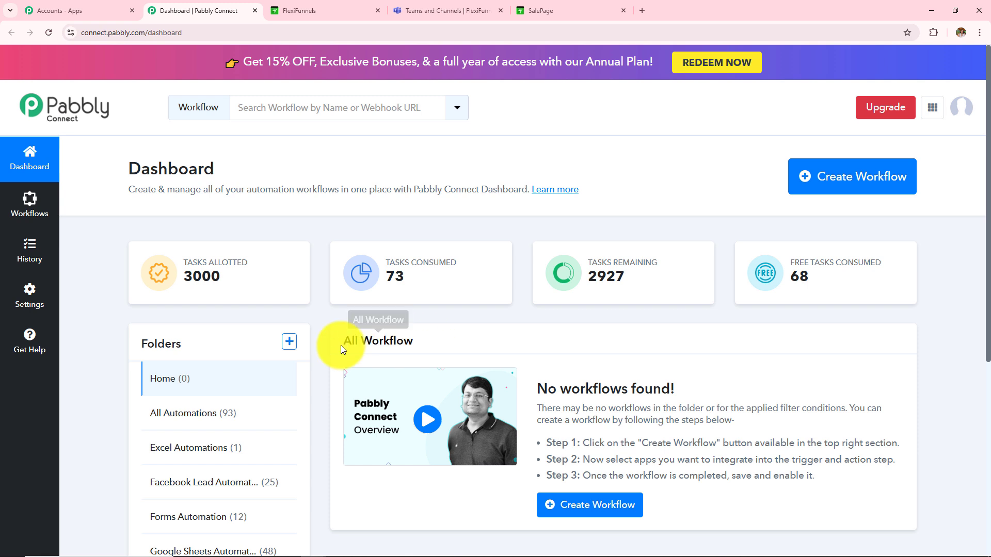
{"action": "left_click_drag", "start_coordinate": [341, 345], "coordinate": [456, 346]}
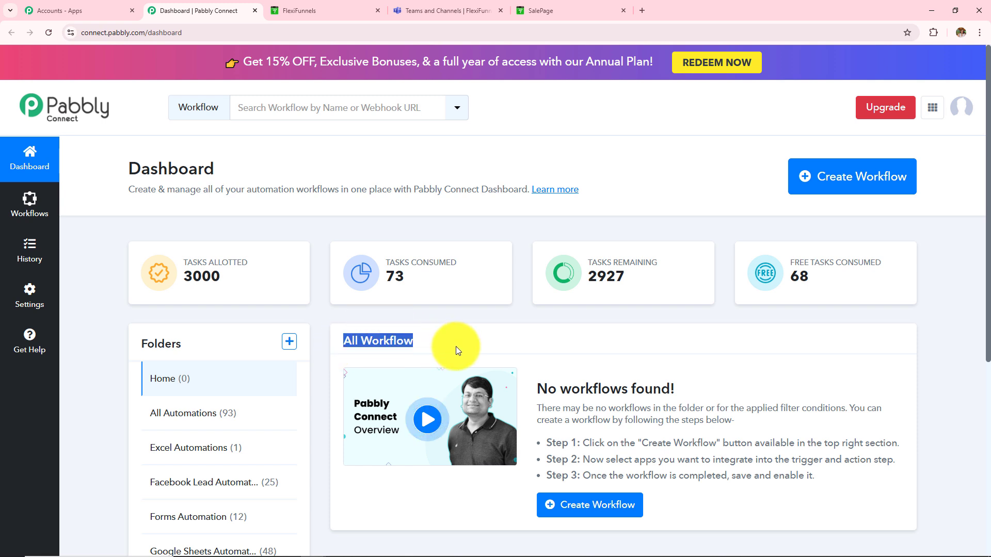
{"action": "left_click", "coordinate": [512, 316]}
{"action": "left_click_drag", "start_coordinate": [138, 342], "coordinate": [204, 354]}
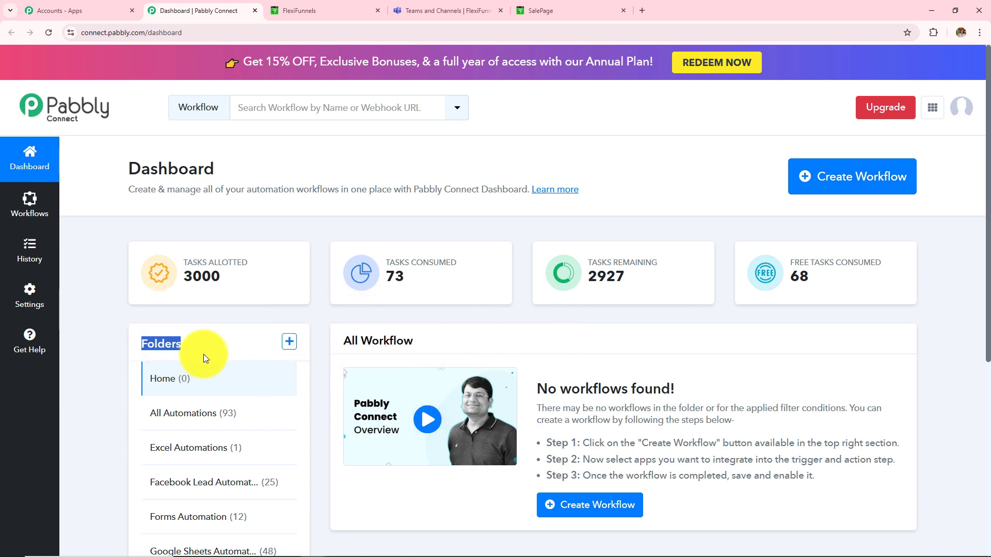
{"action": "left_click", "coordinate": [178, 356]}
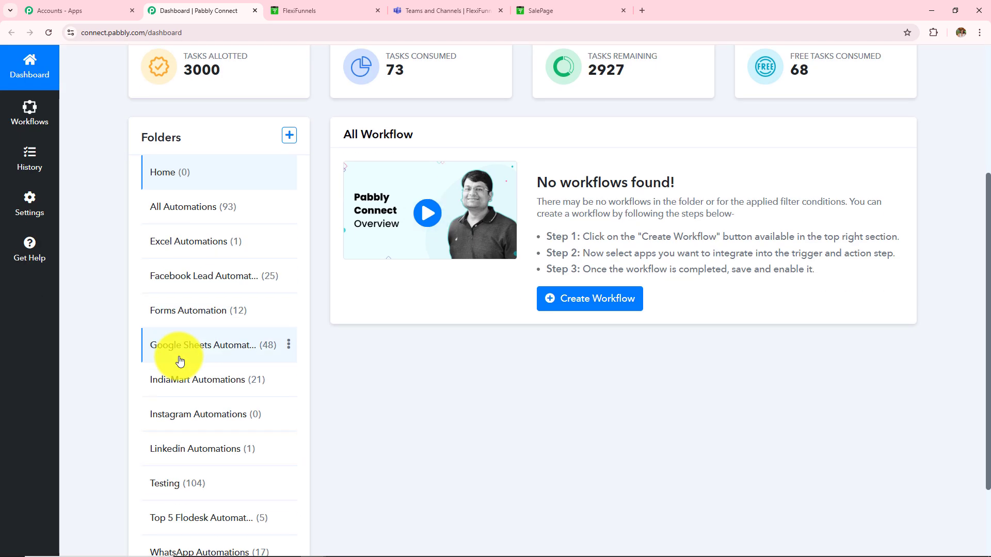
{"action": "scroll", "coordinate": [183, 356], "scroll_direction": "up", "scroll_amount": 1}
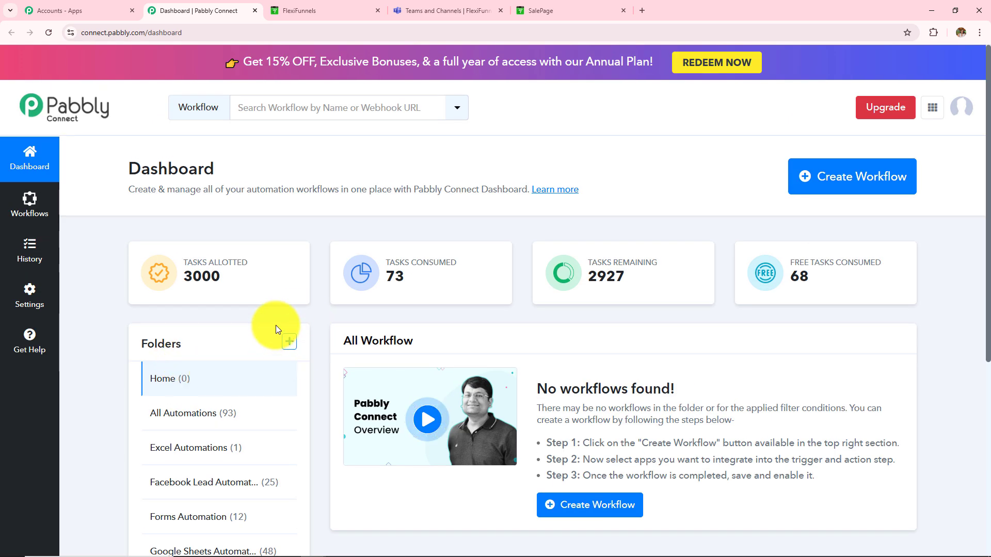
{"action": "left_click", "coordinate": [292, 343]}
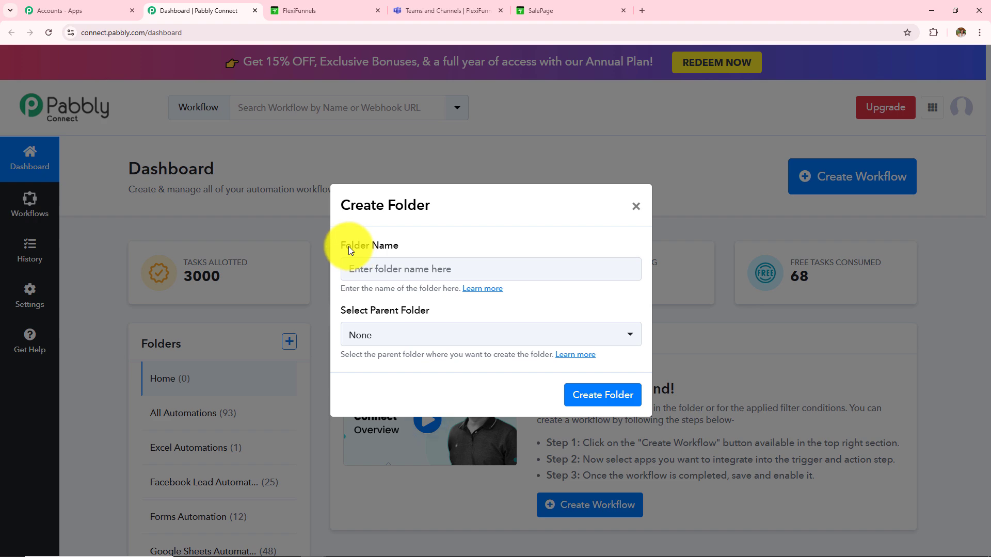
{"action": "left_click_drag", "start_coordinate": [346, 246], "coordinate": [398, 247]}
{"action": "left_click_drag", "start_coordinate": [355, 312], "coordinate": [450, 311]}
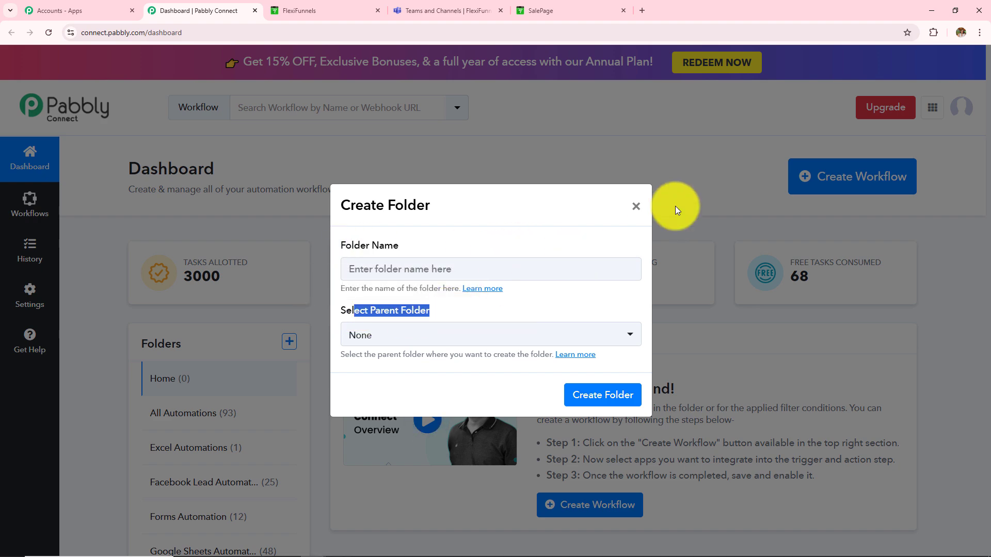
{"action": "left_click", "coordinate": [635, 206]}
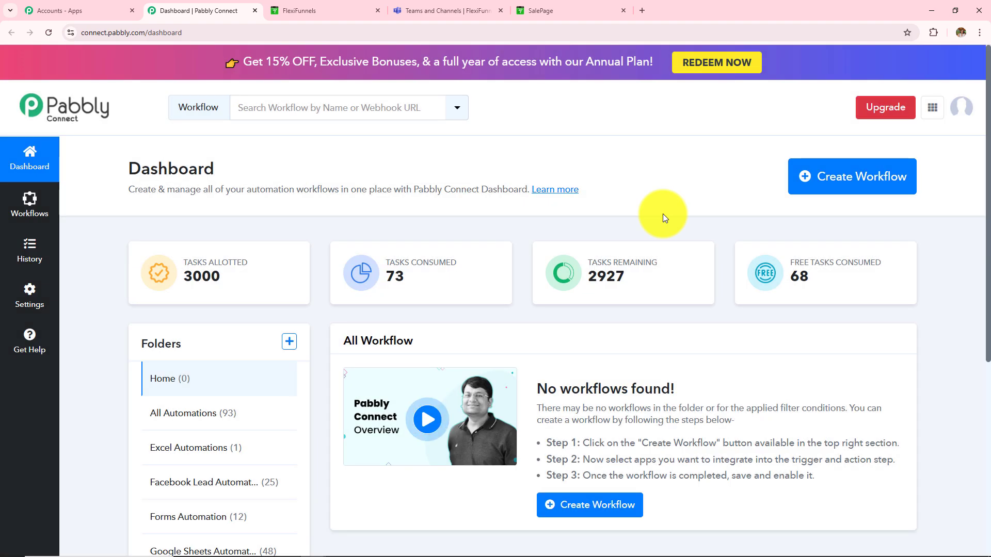
Start a workflow named 'How to Notify Team on Microsoft Teams for FlexiFunnels Purchase' in All Automations
{"action": "left_click", "coordinate": [820, 190]}
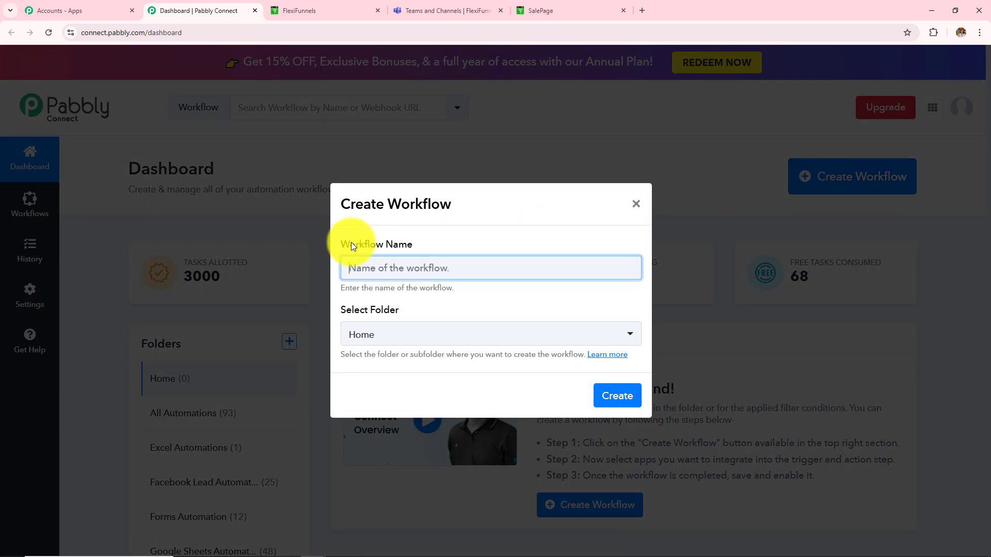
{"action": "left_click_drag", "start_coordinate": [353, 245], "coordinate": [437, 249]}
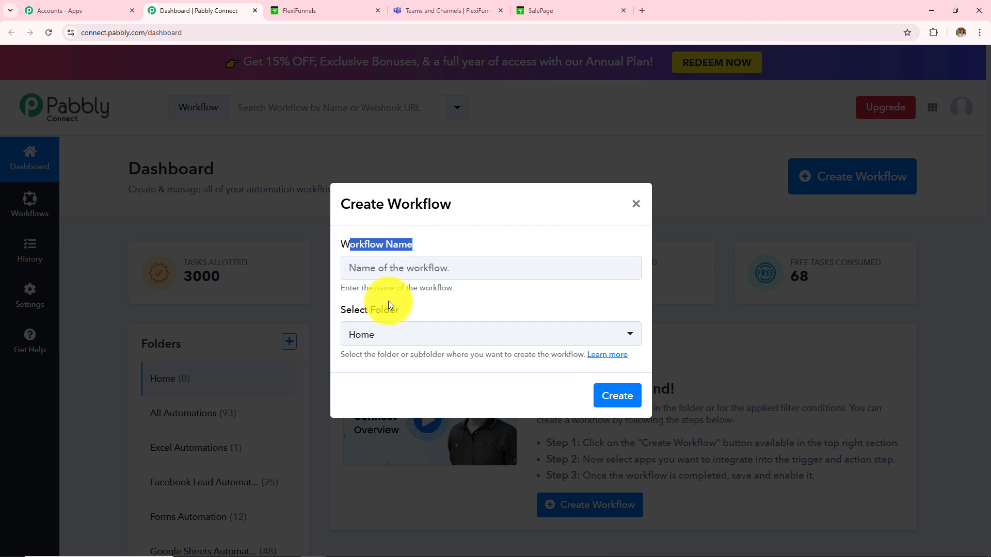
{"action": "left_click_drag", "start_coordinate": [352, 311], "coordinate": [409, 311]}
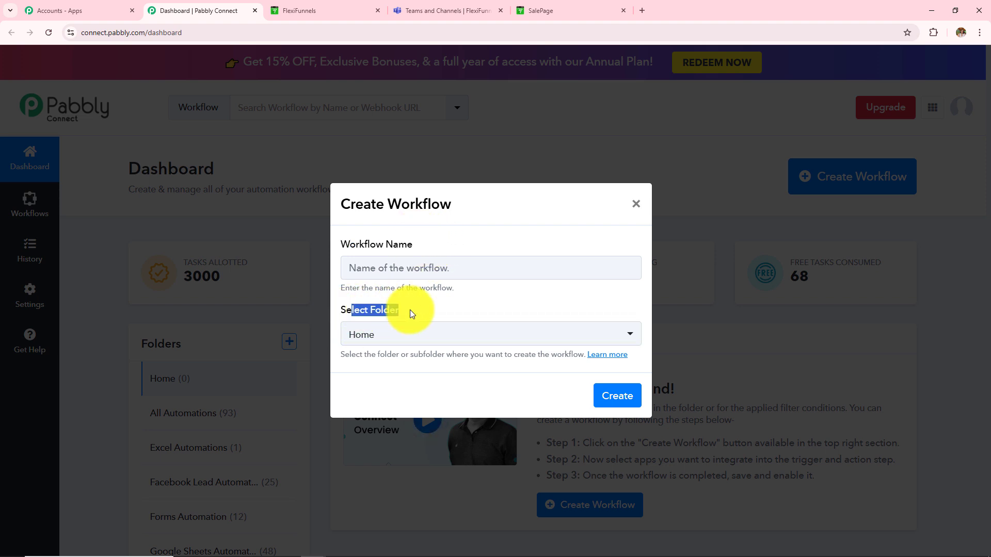
{"action": "left_click", "coordinate": [435, 269]}
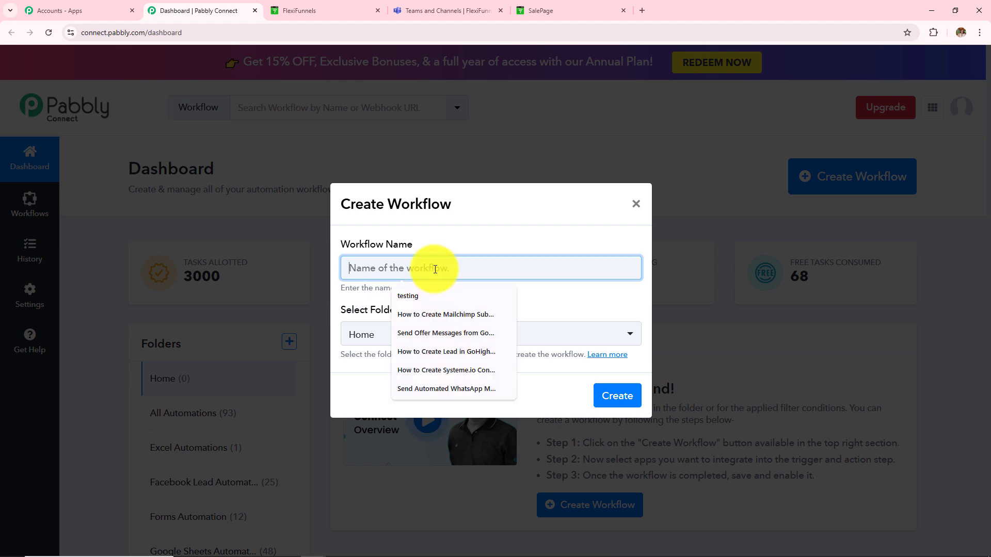
{"action": "type", "text": "How to Notify Team in Microsoft Teams for FlexiFunnels Purchase"}
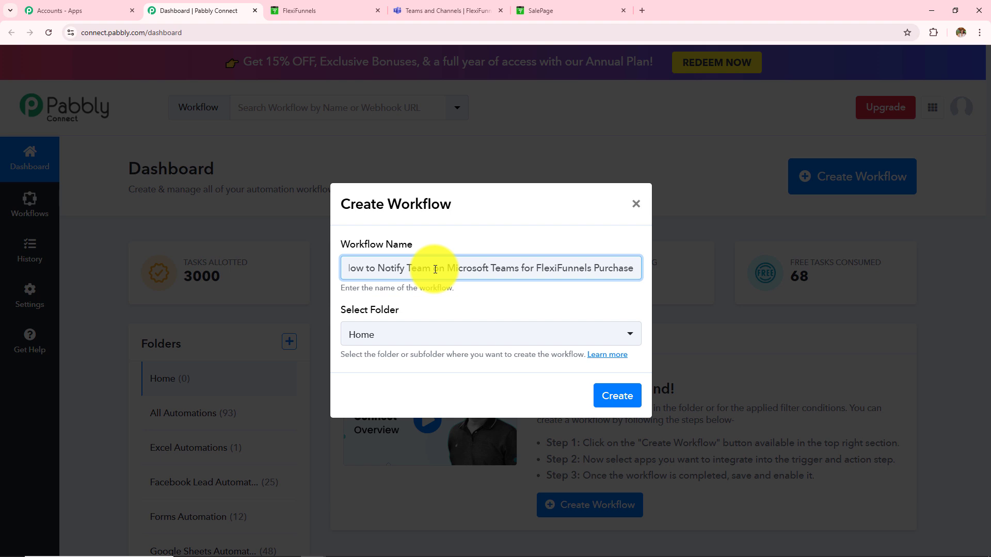
{"action": "left_click", "coordinate": [442, 336]}
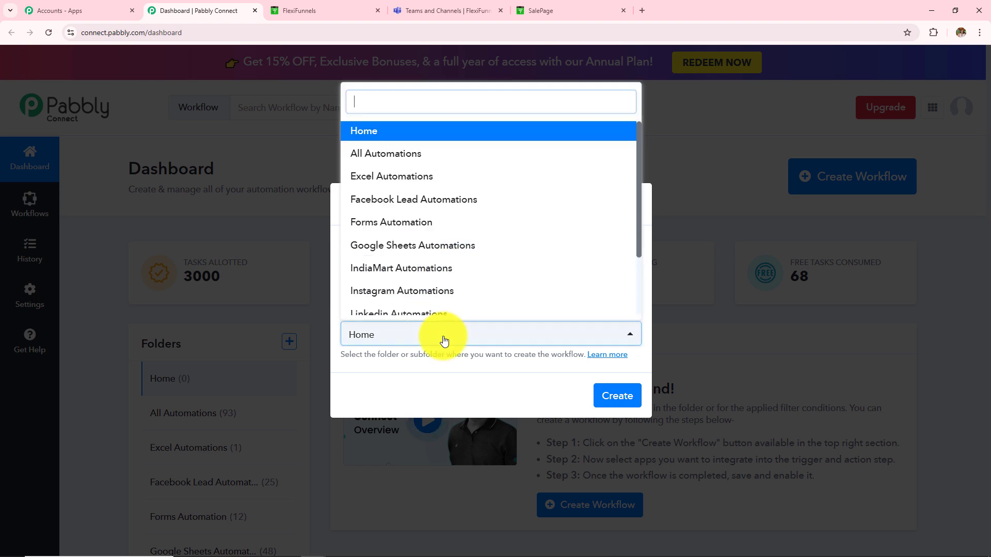
{"action": "scroll", "coordinate": [467, 240], "scroll_direction": "down", "scroll_amount": 3}
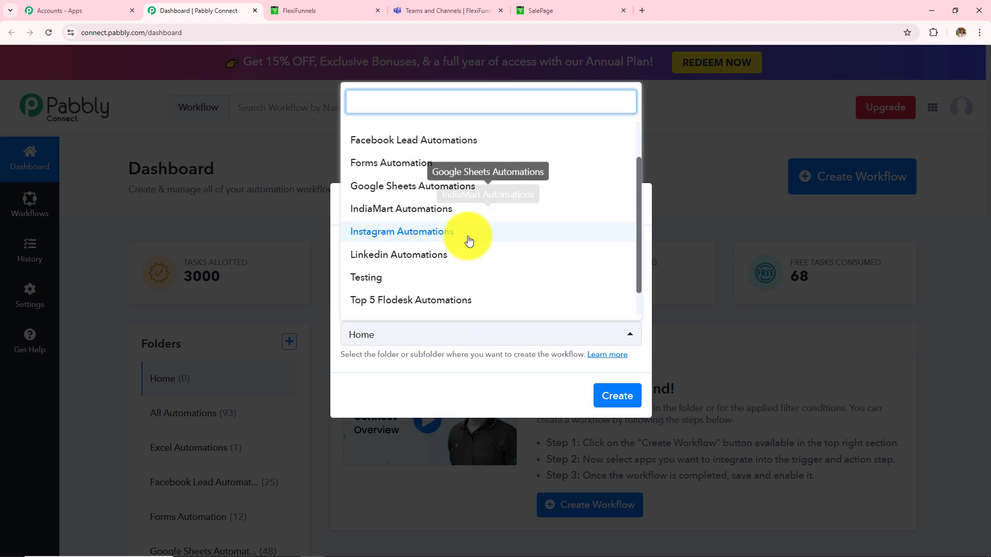
{"action": "scroll", "coordinate": [458, 259], "scroll_direction": "up", "scroll_amount": 3}
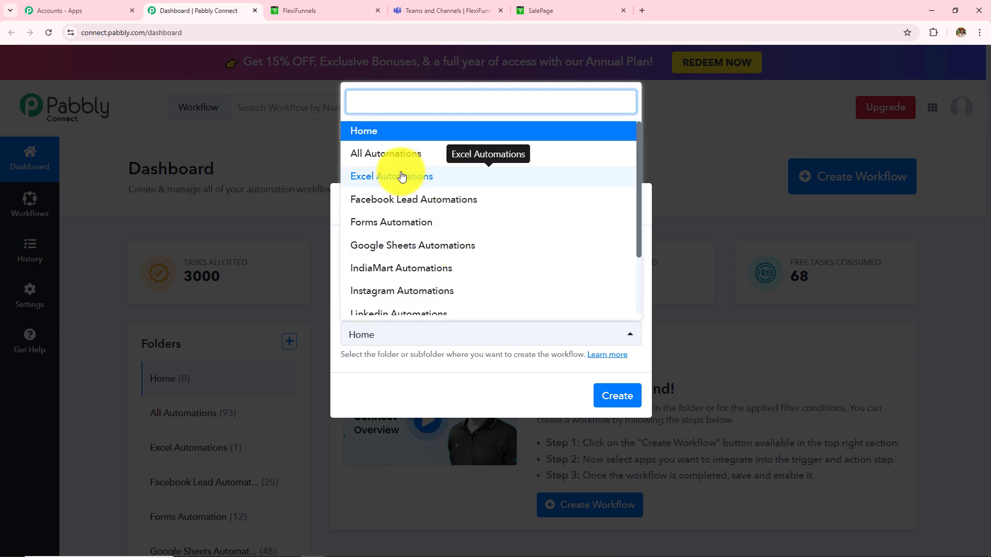
{"action": "left_click", "coordinate": [393, 156]}
Create the workflow and collapse the trigger to show the trigger and action steps
{"action": "left_click", "coordinate": [614, 397]}
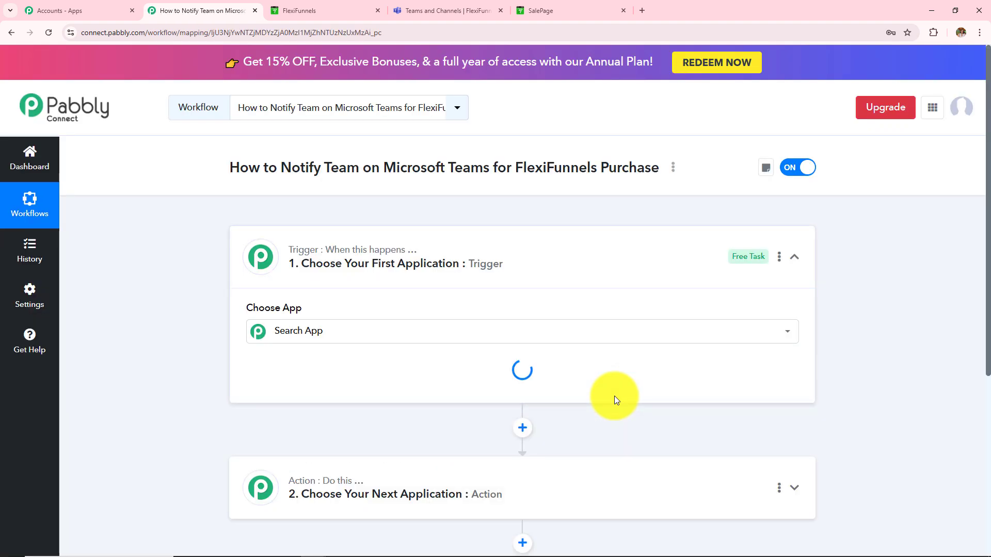
{"action": "left_click", "coordinate": [800, 263]}
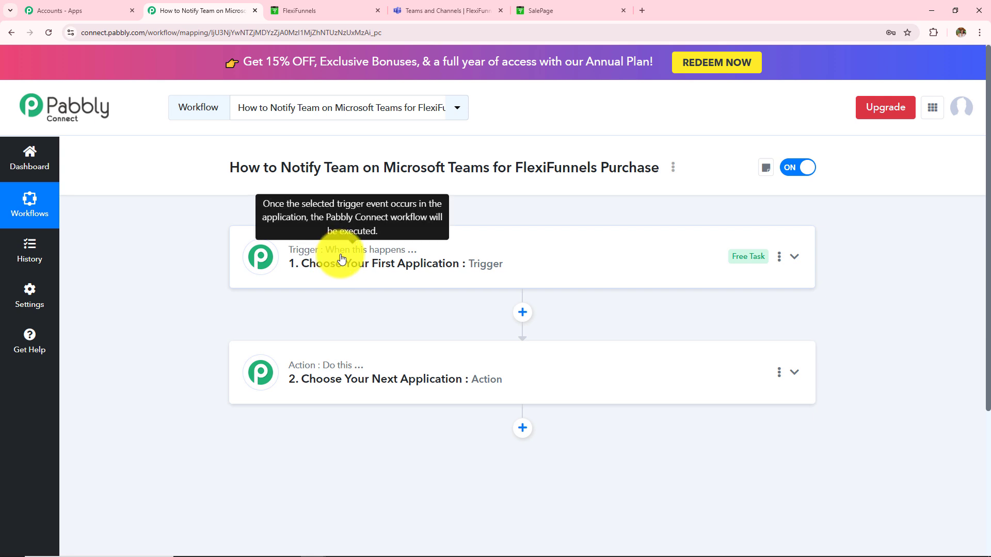
{"action": "mouse_move", "coordinate": [330, 371]}
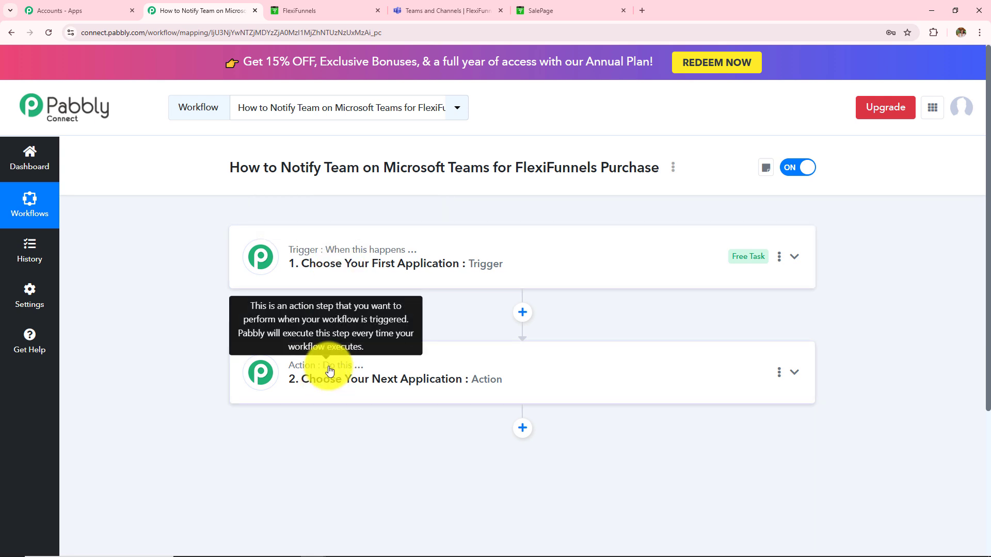
{"action": "mouse_move", "coordinate": [348, 257]}
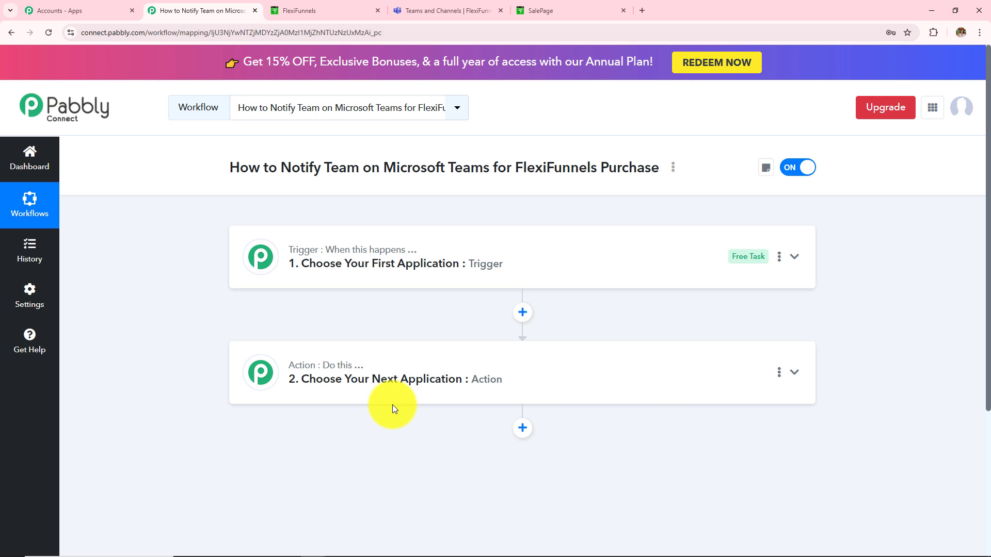
Highlight the Microsoft Teams and FlexiFunnels Purchase parts of the workflow title
{"action": "left_click_drag", "start_coordinate": [514, 168], "coordinate": [610, 175]}
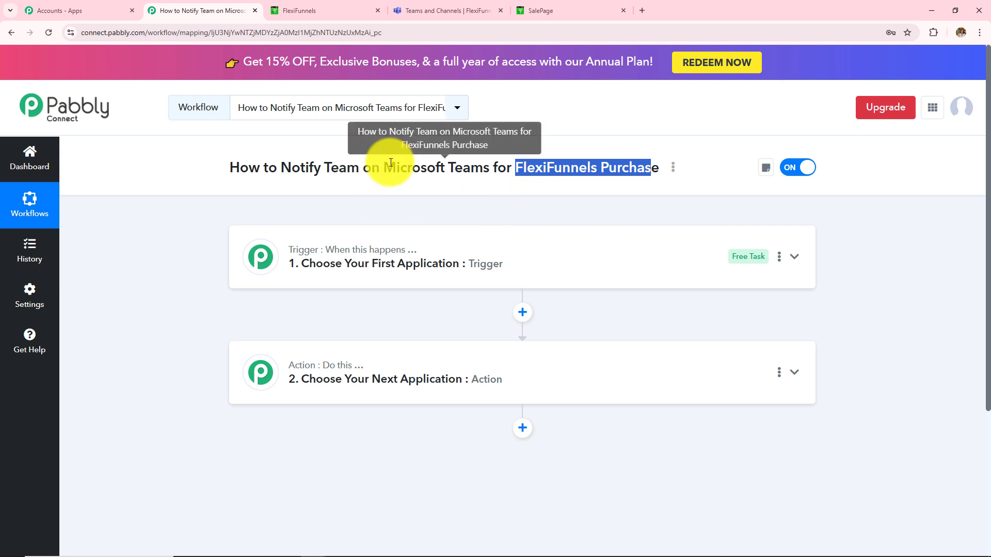
{"action": "left_click_drag", "start_coordinate": [384, 168], "coordinate": [463, 170]}
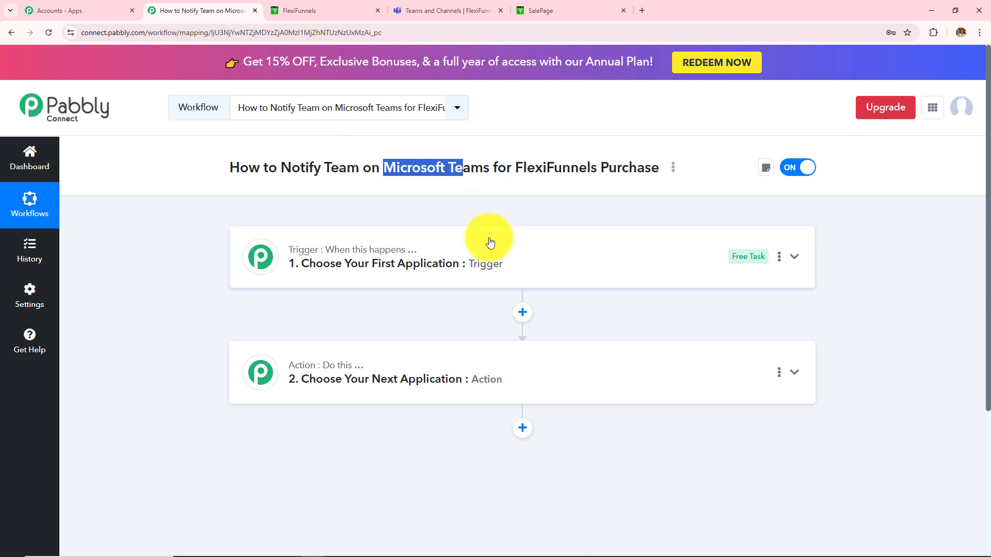
{"action": "left_click_drag", "start_coordinate": [514, 168], "coordinate": [721, 159]}
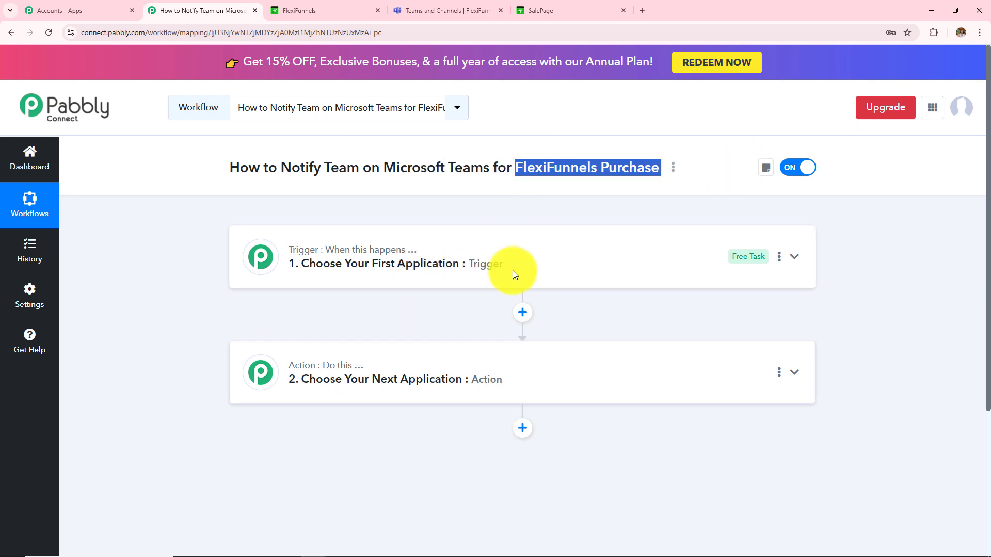
{"action": "left_click", "coordinate": [488, 207]}
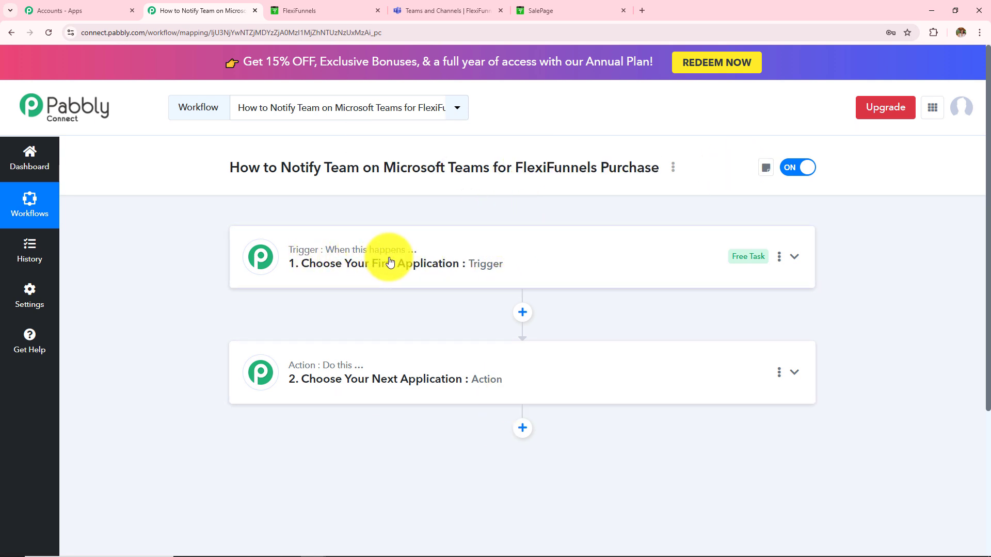
{"action": "left_click_drag", "start_coordinate": [512, 168], "coordinate": [651, 169]}
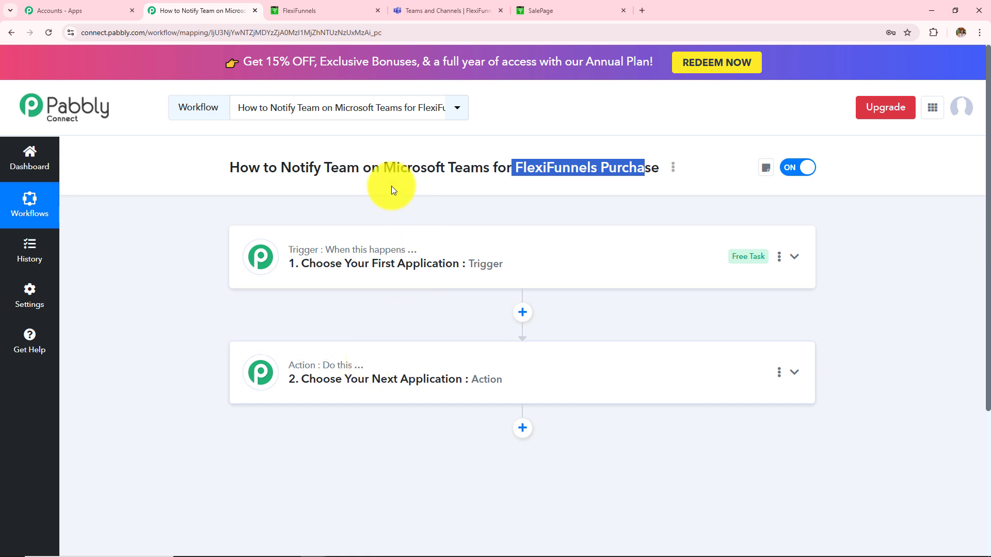
{"action": "left_click_drag", "start_coordinate": [281, 169], "coordinate": [496, 167]}
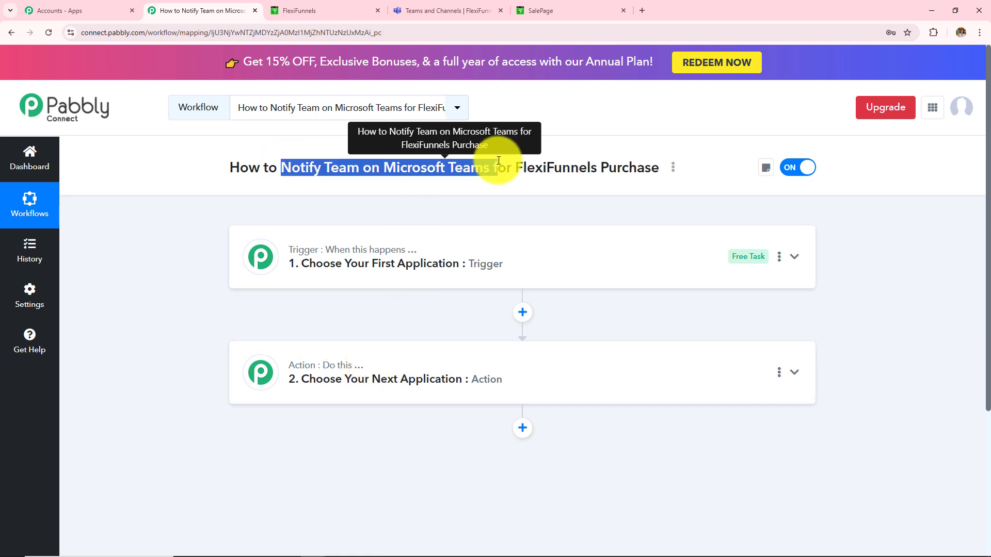
{"action": "left_click", "coordinate": [463, 264]}
Set the trigger to FlexiFunnels with the New Purchase event and review the webhook setup steps
{"action": "left_click", "coordinate": [418, 333]}
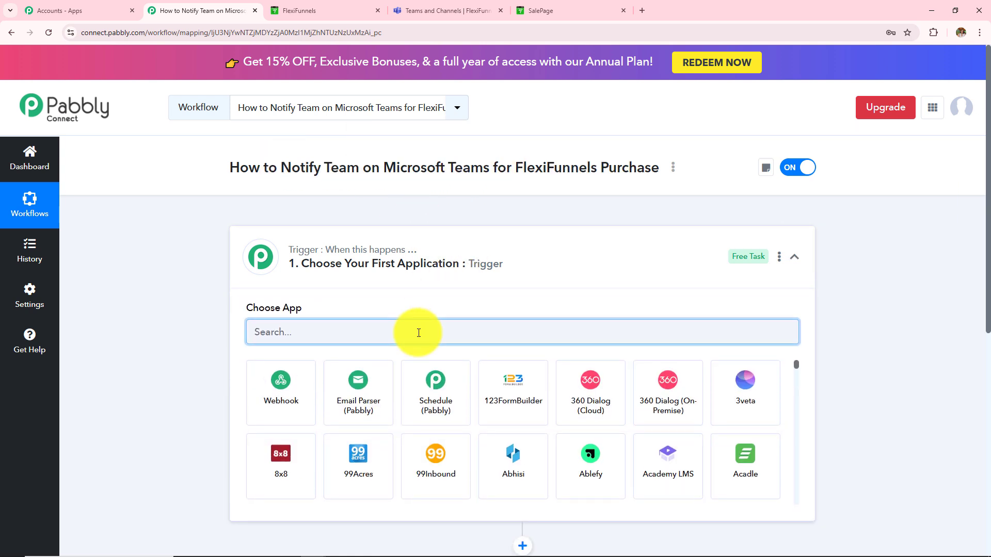
{"action": "type", "text": "Fle"}
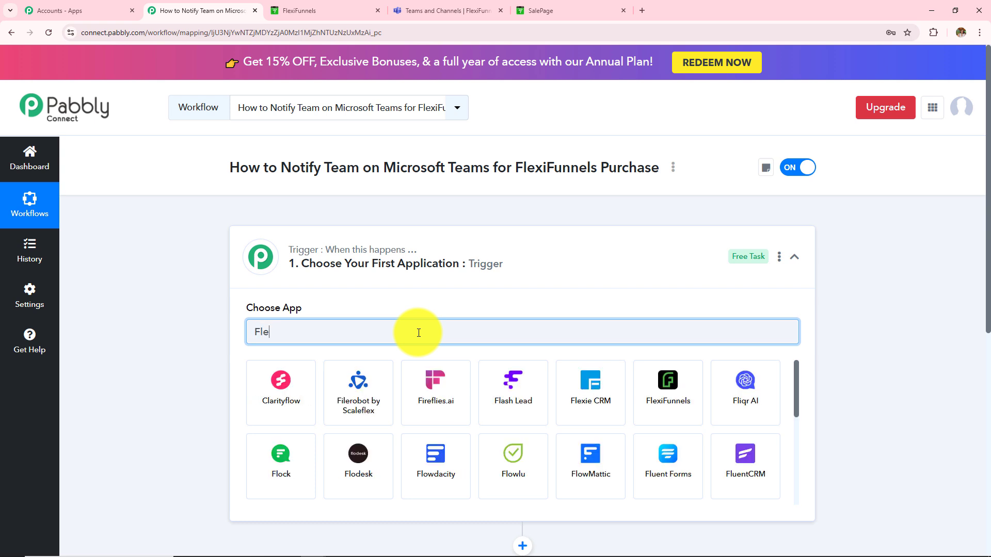
{"action": "type", "text": "xifu"}
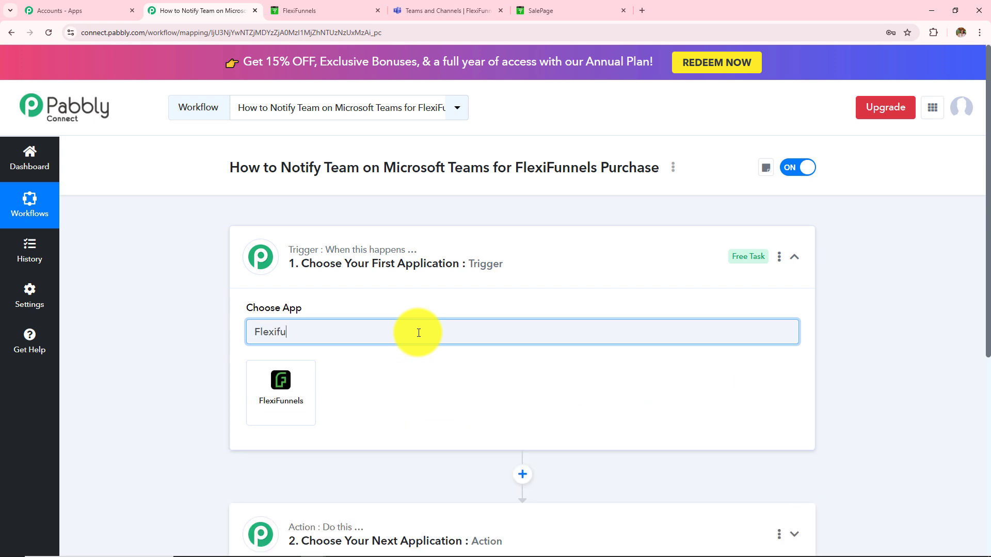
{"action": "left_click", "coordinate": [263, 413]}
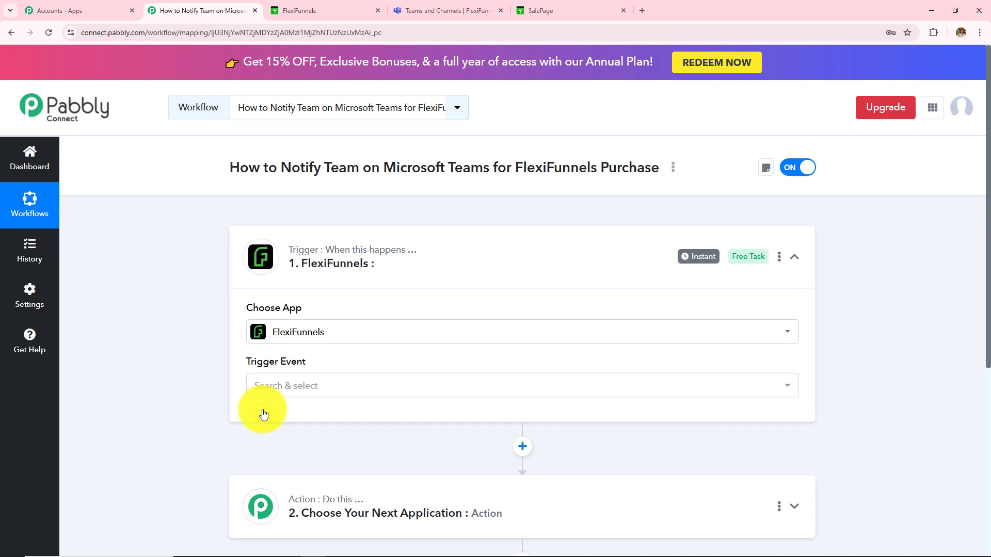
{"action": "left_click", "coordinate": [308, 387]}
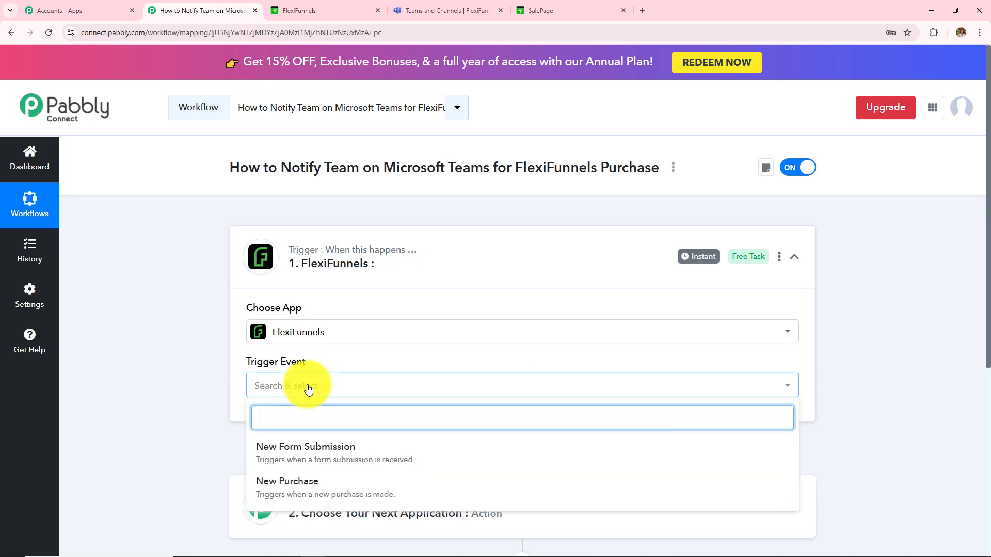
{"action": "left_click", "coordinate": [307, 485]}
{"action": "scroll", "coordinate": [478, 429], "scroll_direction": "down", "scroll_amount": 3}
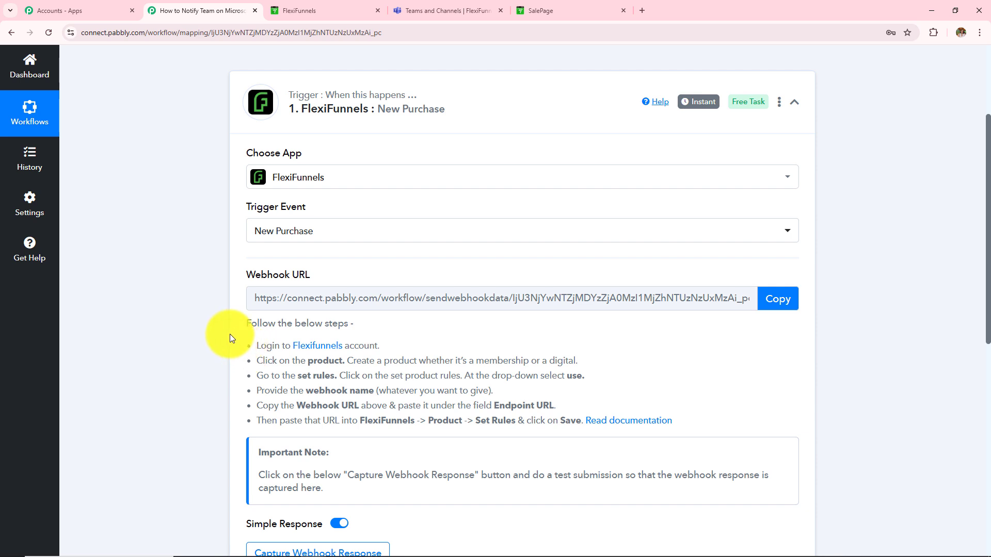
{"action": "left_click_drag", "start_coordinate": [231, 338], "coordinate": [593, 456]}
{"action": "left_click", "coordinate": [151, 413]}
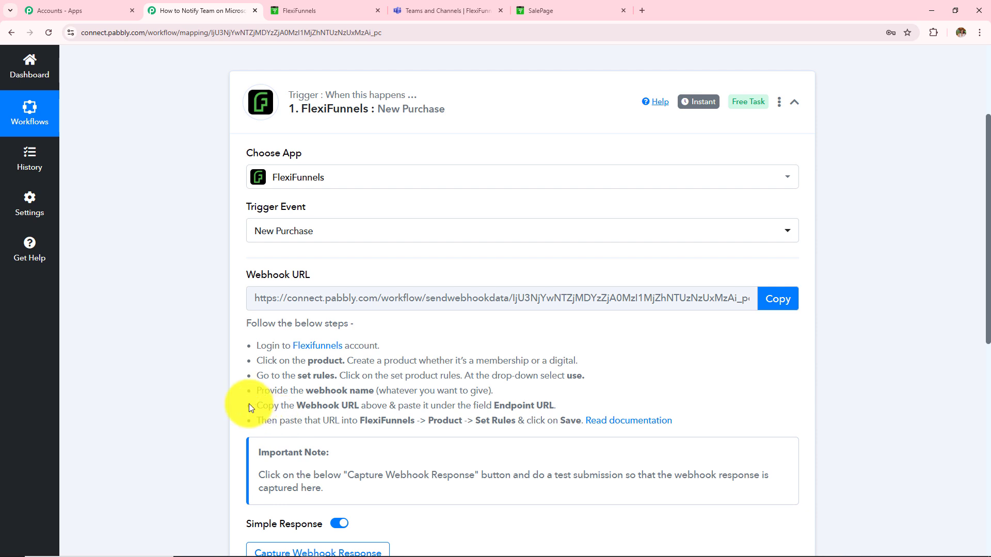
Open the Web Camera product in FlexiFunnels and start a new product rule under Set Rules
{"action": "left_click", "coordinate": [320, 10]}
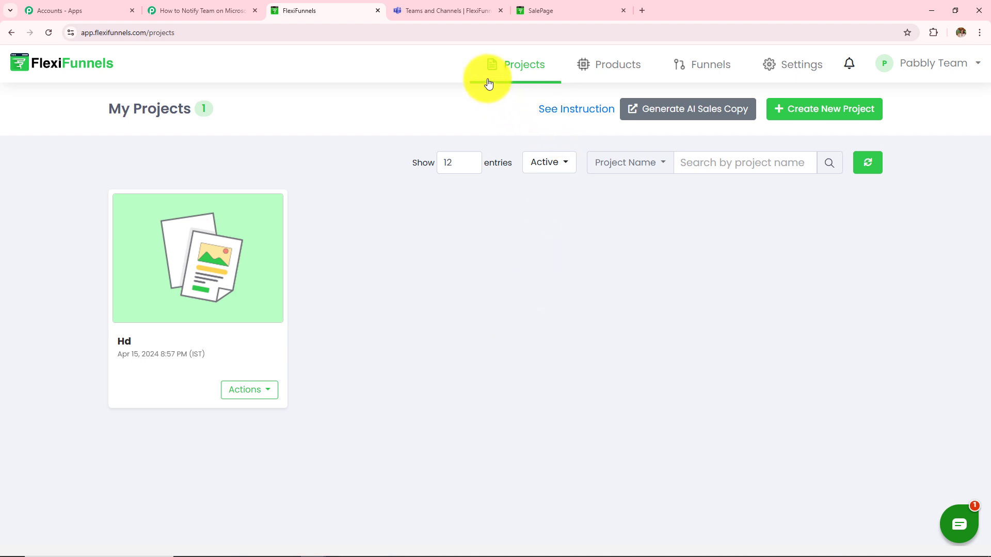
{"action": "left_click", "coordinate": [610, 69]}
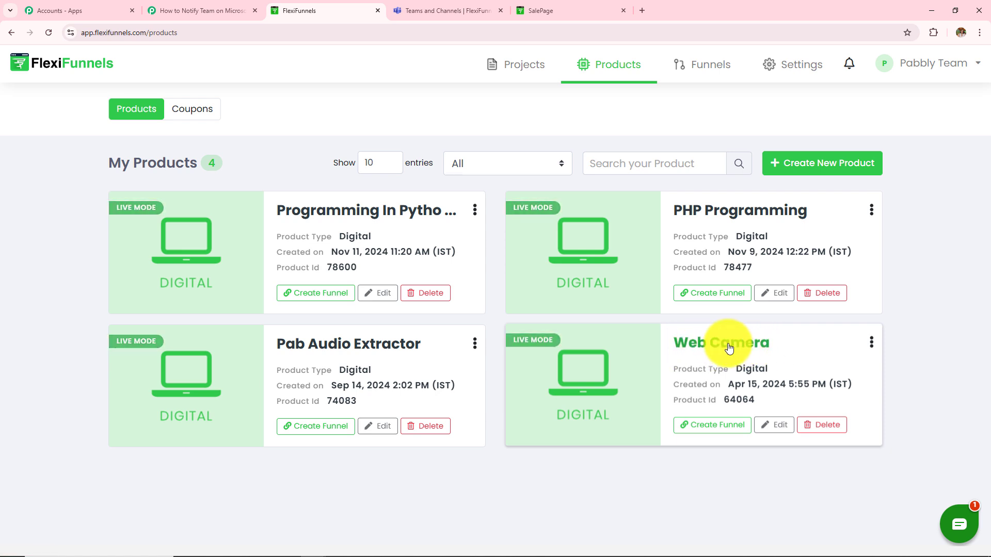
{"action": "left_click", "coordinate": [774, 426]}
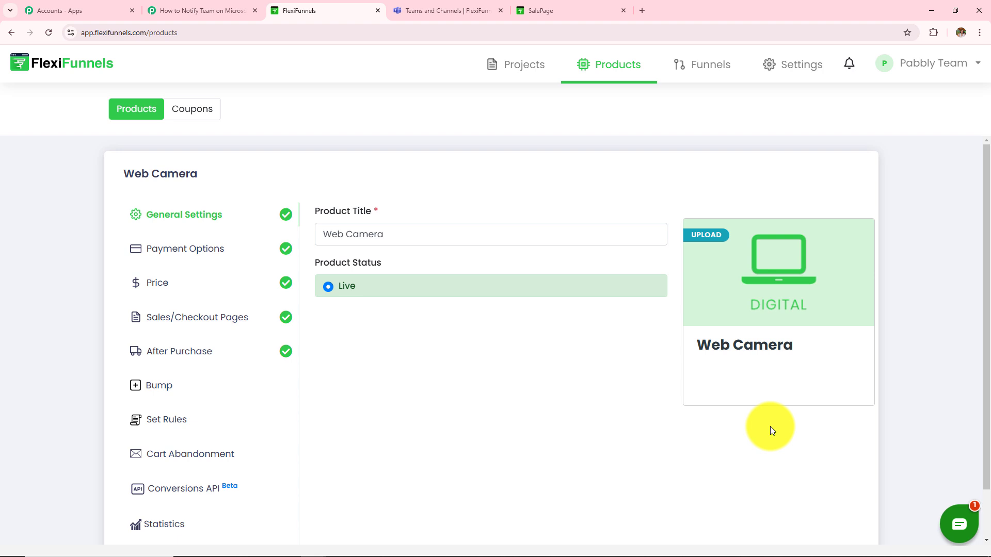
{"action": "left_click", "coordinate": [165, 422]}
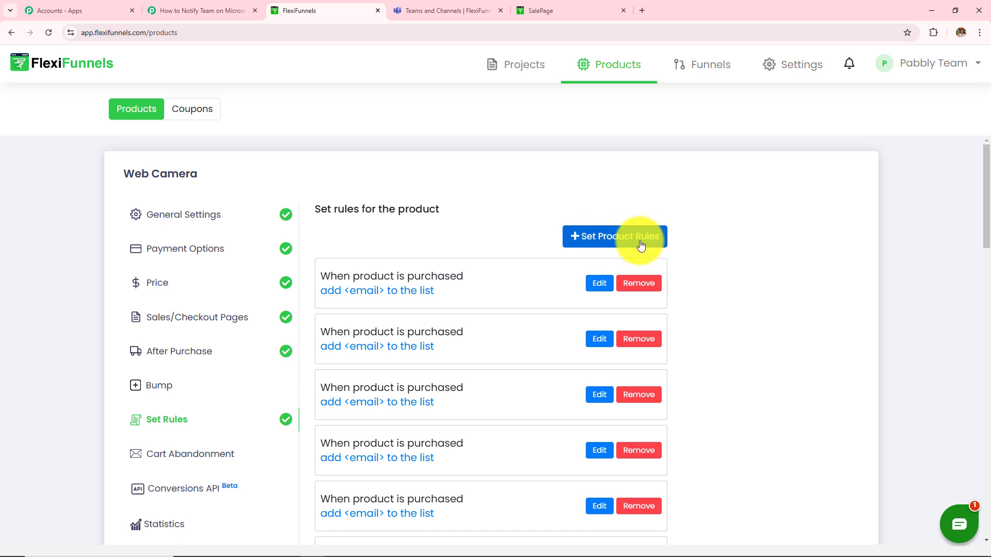
{"action": "left_click", "coordinate": [617, 241]}
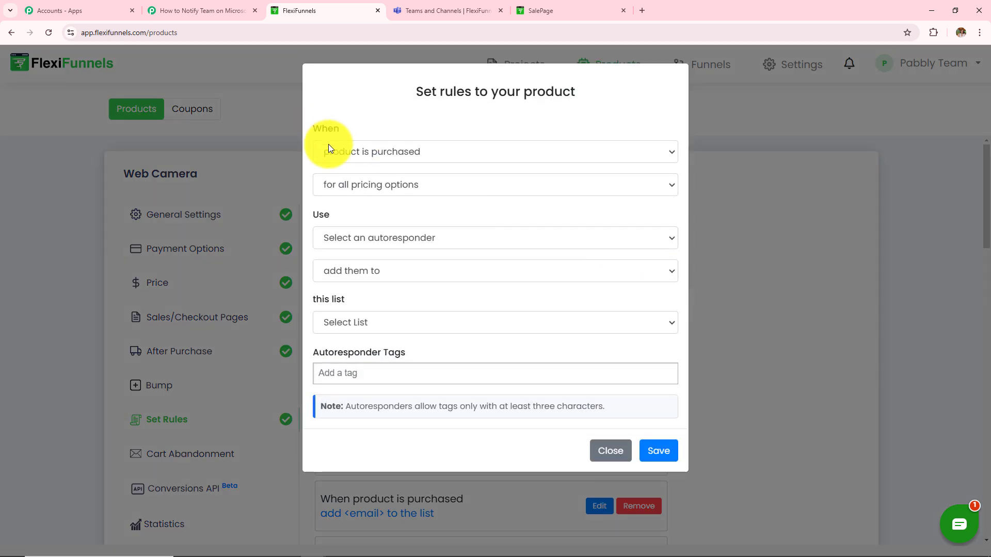
Set the rule to fire when the product is purchased, for all pricing options, using a Webhook
{"action": "left_click", "coordinate": [348, 153]}
{"action": "left_click", "coordinate": [360, 190]}
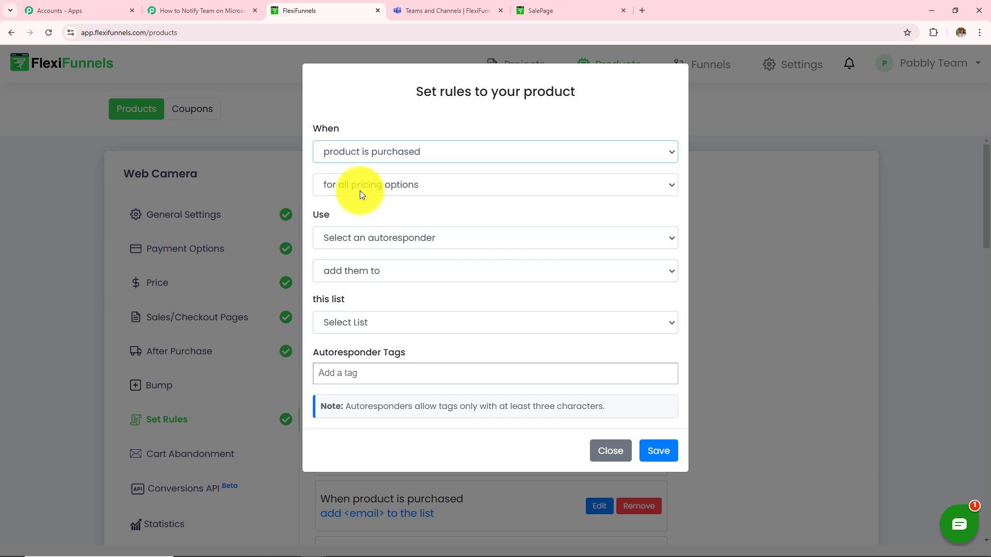
{"action": "left_click", "coordinate": [368, 185]}
{"action": "left_click", "coordinate": [375, 205]}
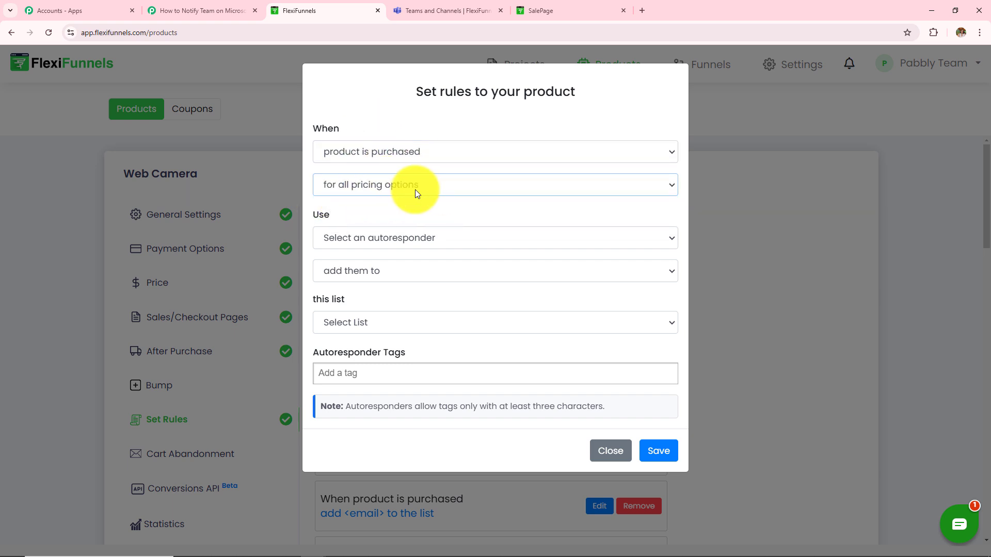
{"action": "left_click", "coordinate": [344, 243]}
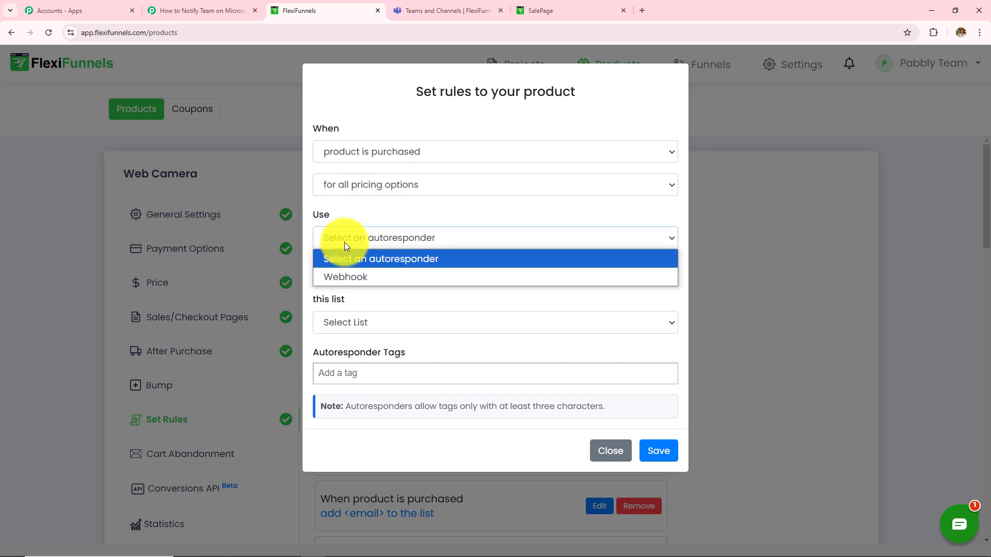
{"action": "left_click", "coordinate": [346, 277]}
{"action": "left_click", "coordinate": [378, 285]}
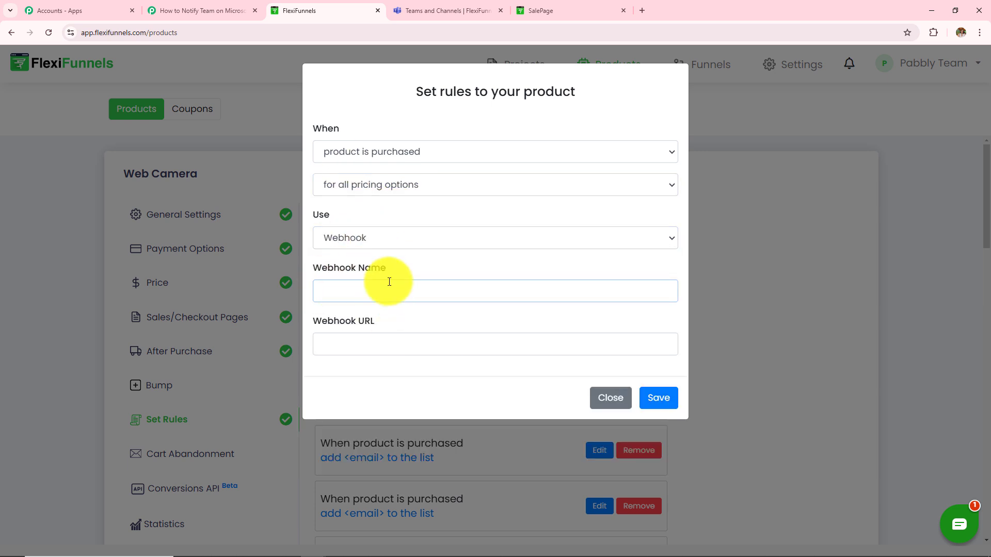
{"action": "left_click", "coordinate": [382, 351]}
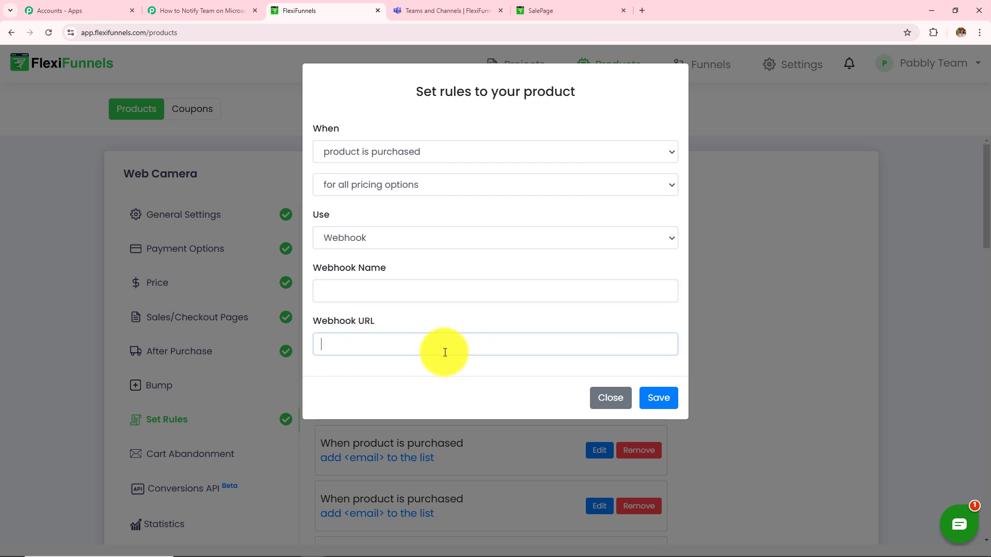
Copy the webhook URL from the Pabbly Connect trigger and return to the rule form
{"action": "left_click", "coordinate": [185, 9]}
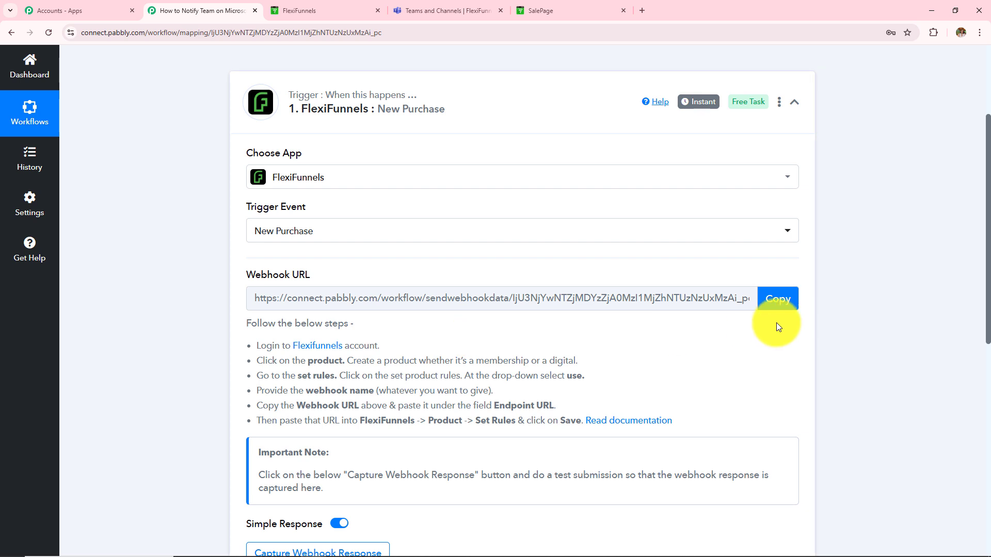
{"action": "left_click", "coordinate": [780, 298]}
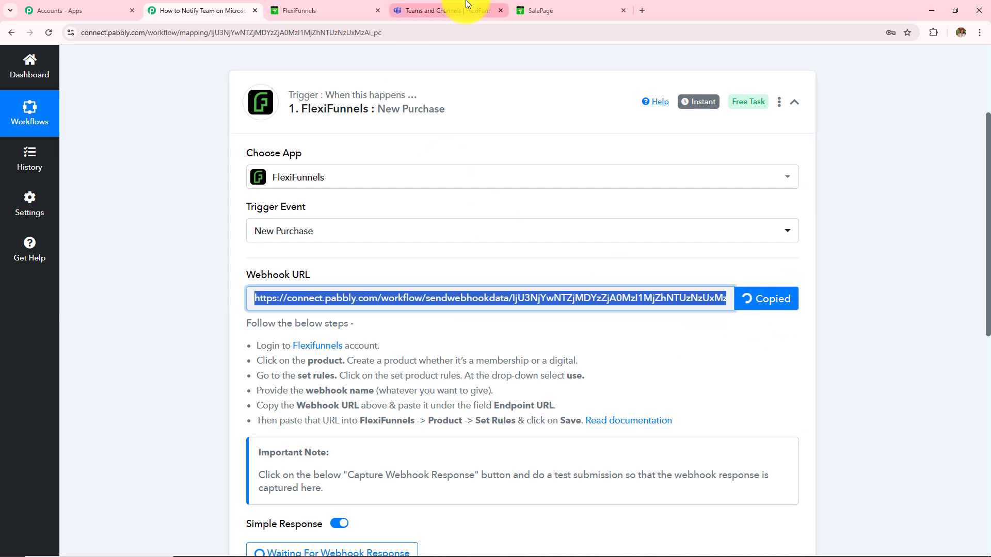
{"action": "left_click", "coordinate": [379, 3]}
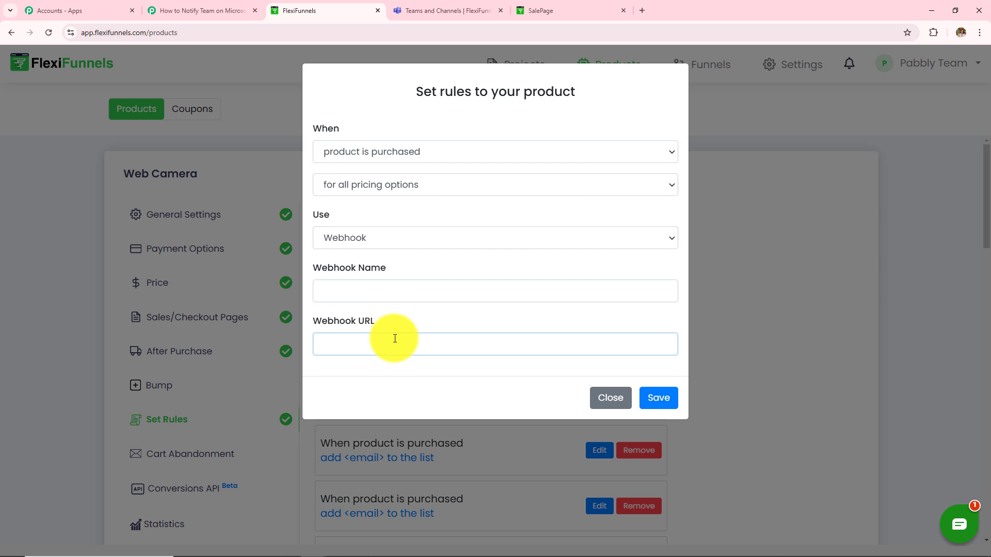
Paste the Pabbly webhook URL, name the webhook Test1, and save the rule
{"action": "key", "text": "ctrl+v"}
{"action": "left_click", "coordinate": [390, 286]}
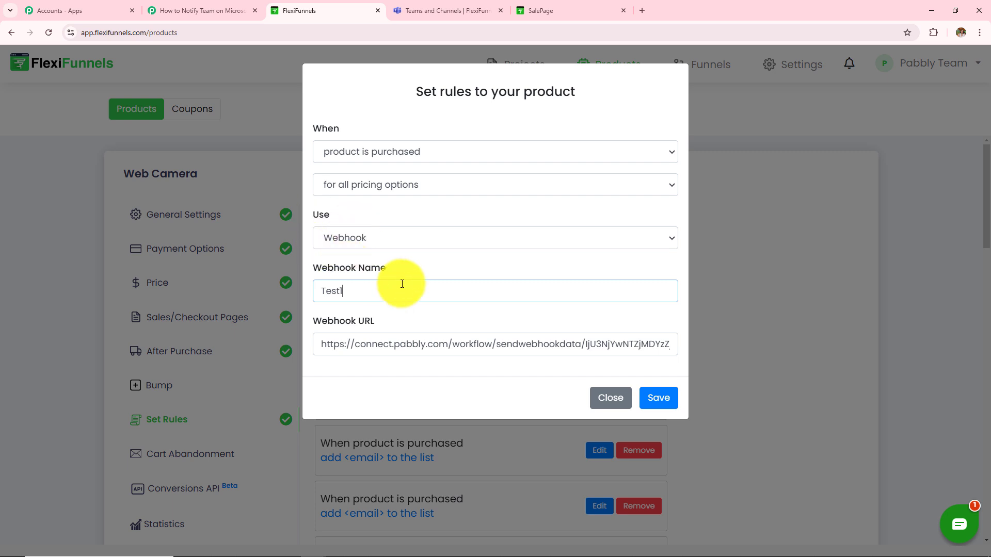
{"action": "left_click", "coordinate": [658, 398]}
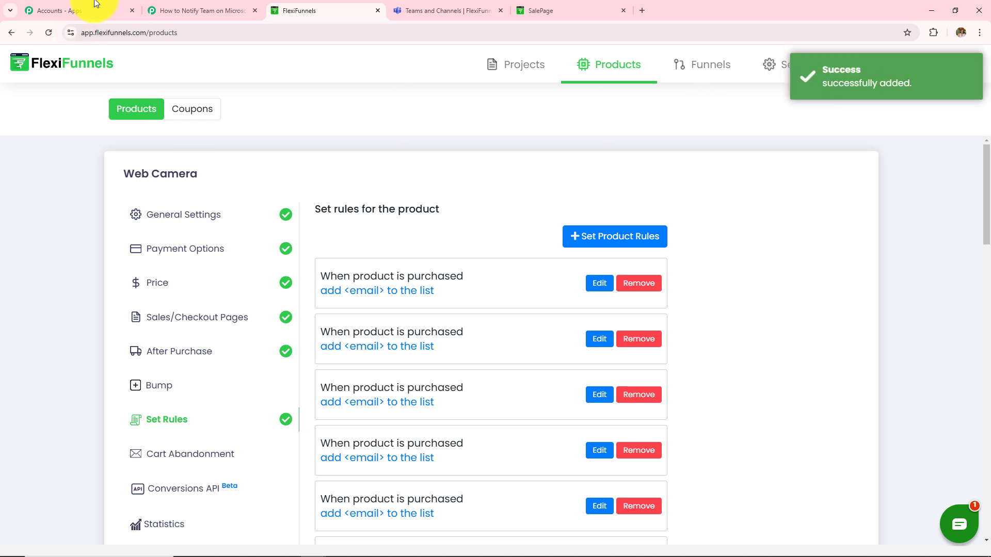
Review Pabbly's Waiting For Webhook Response note, then go back to the 500/- webcam sale page
{"action": "left_click", "coordinate": [223, 6]}
{"action": "scroll", "coordinate": [506, 500], "scroll_direction": "down", "scroll_amount": 5}
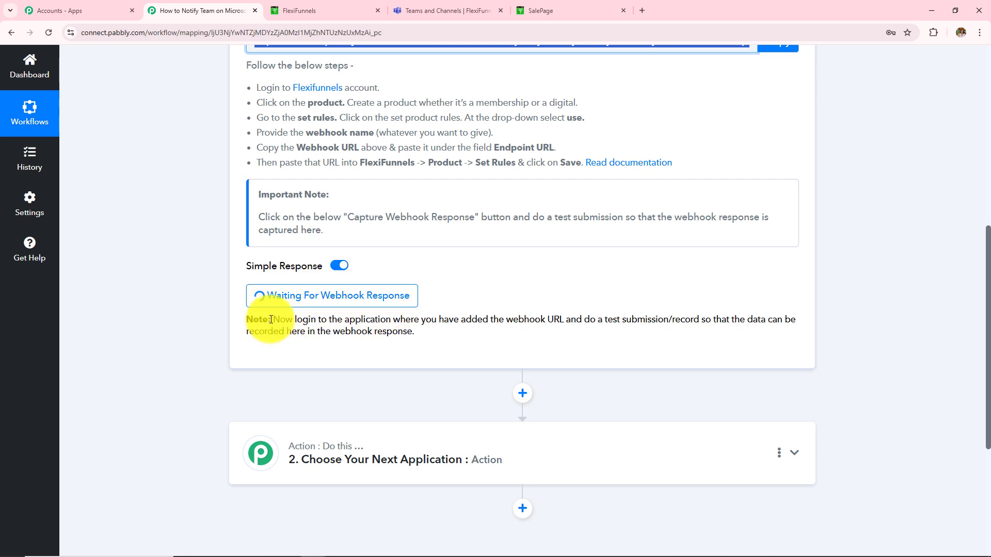
{"action": "left_click_drag", "start_coordinate": [272, 320], "coordinate": [448, 353]}
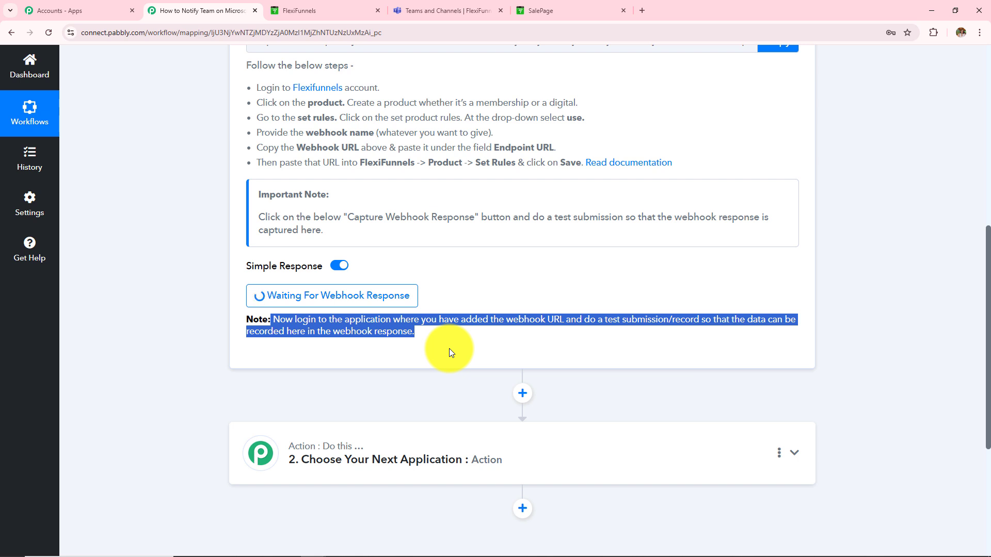
{"action": "scroll", "coordinate": [449, 351], "scroll_direction": "up", "scroll_amount": 5}
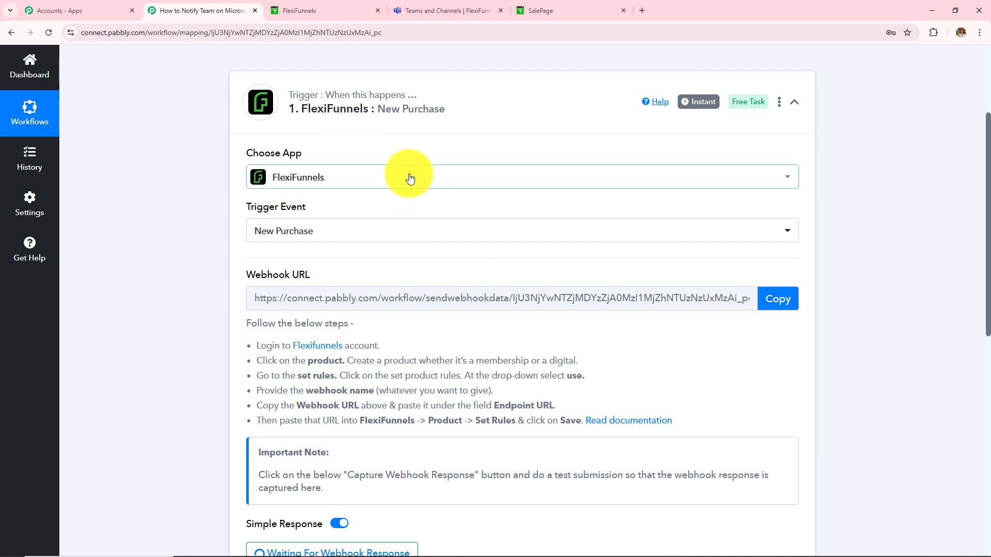
{"action": "scroll", "coordinate": [409, 177], "scroll_direction": "down", "scroll_amount": 5}
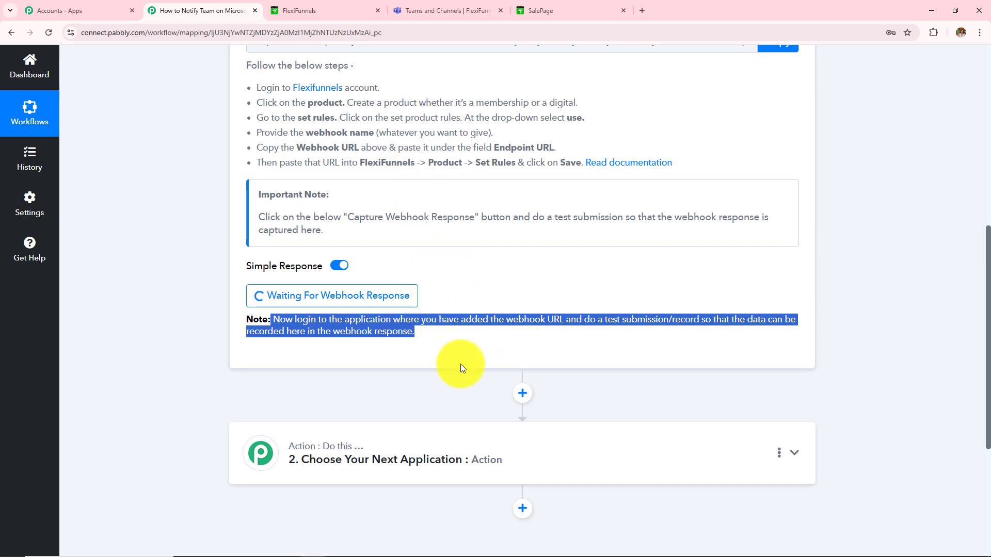
{"action": "scroll", "coordinate": [461, 364], "scroll_direction": "up", "scroll_amount": 2}
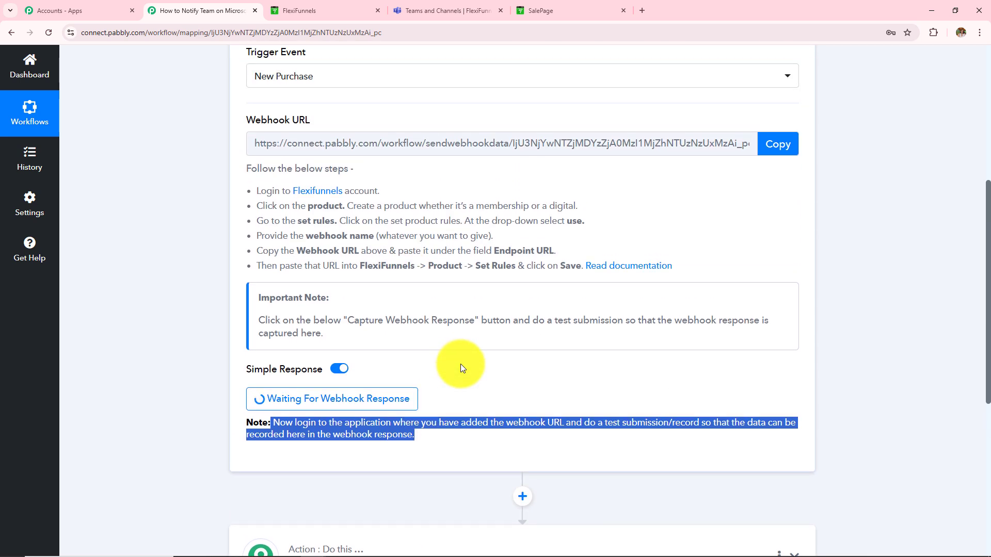
{"action": "scroll", "coordinate": [461, 364], "scroll_direction": "up", "scroll_amount": 2}
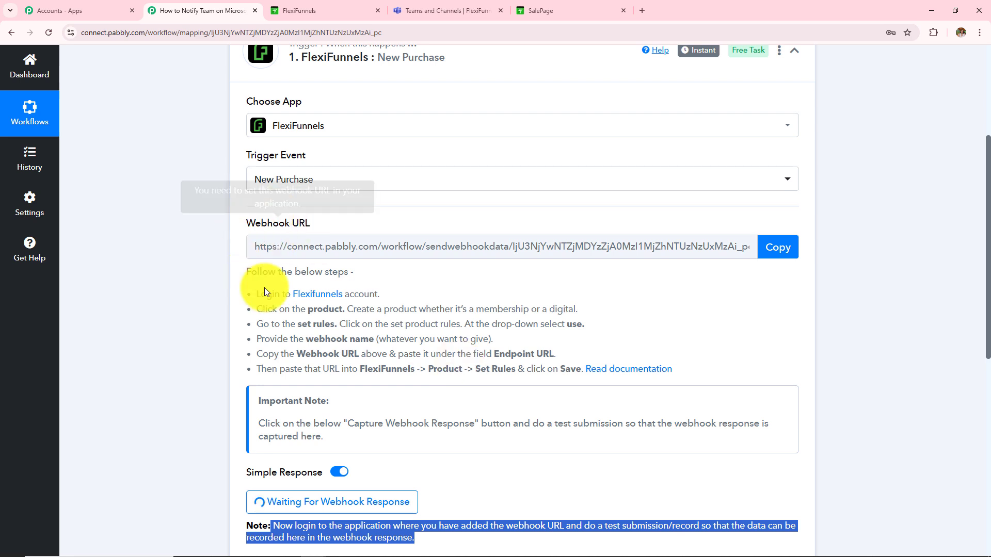
{"action": "scroll", "coordinate": [334, 303], "scroll_direction": "up", "scroll_amount": 2}
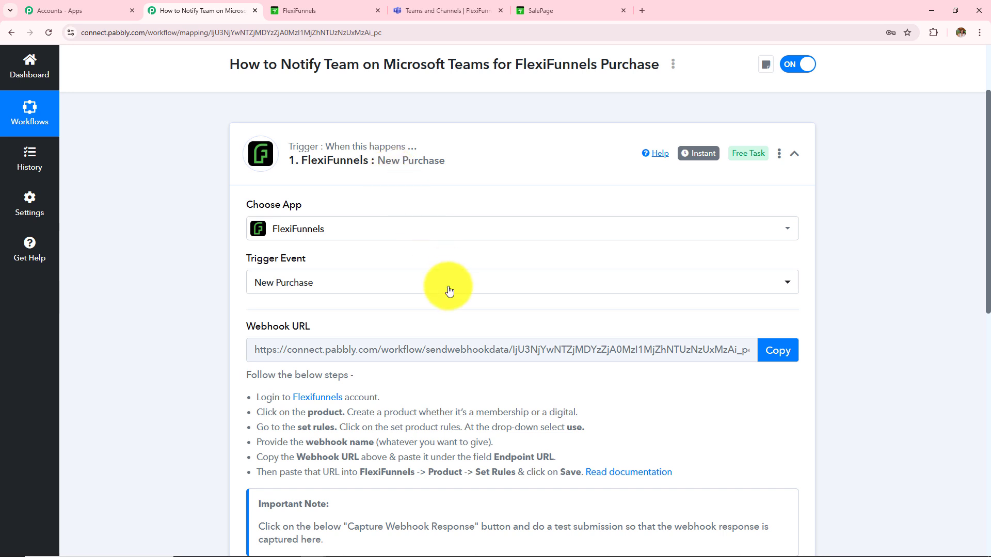
{"action": "scroll", "coordinate": [449, 290], "scroll_direction": "down", "scroll_amount": 5}
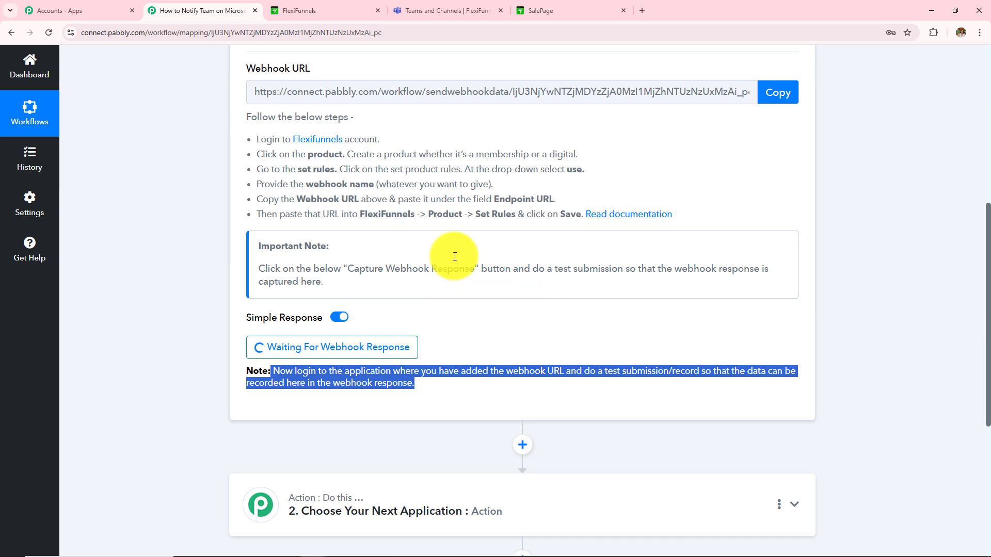
{"action": "left_click", "coordinate": [591, 11]}
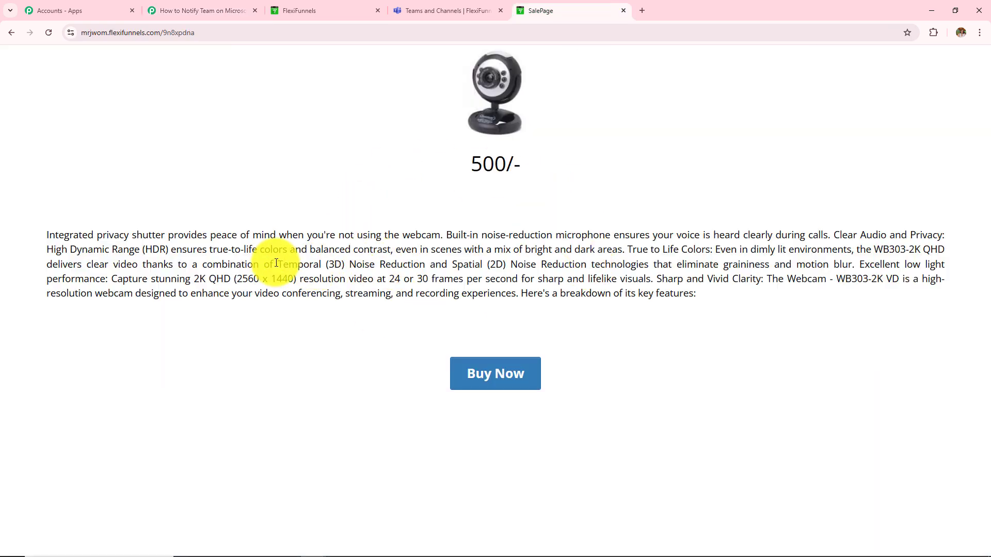
{"action": "triple_click", "coordinate": [112, 251]}
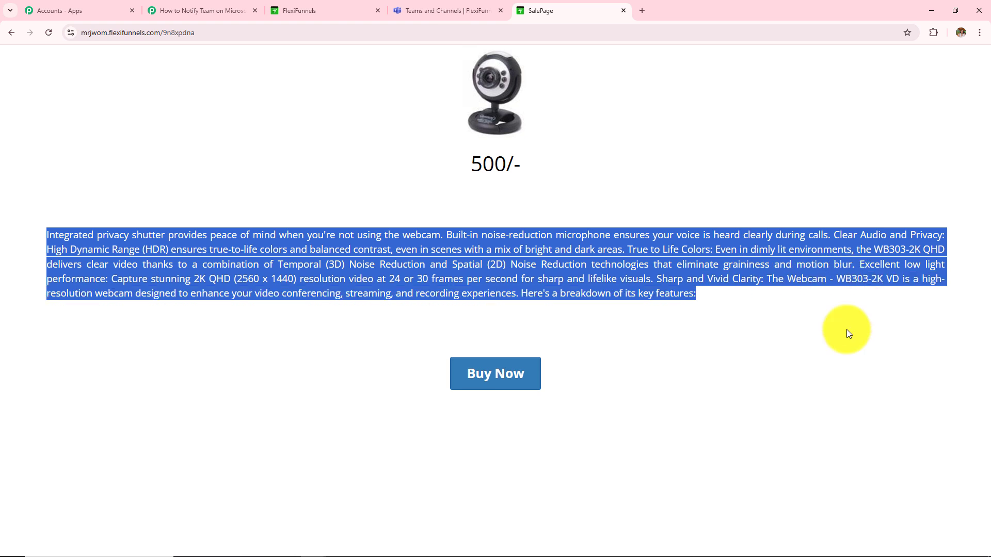
Buy the Web Camera and enter the test buyer's first name, last name and e-mail at checkout
{"action": "left_click", "coordinate": [489, 383]}
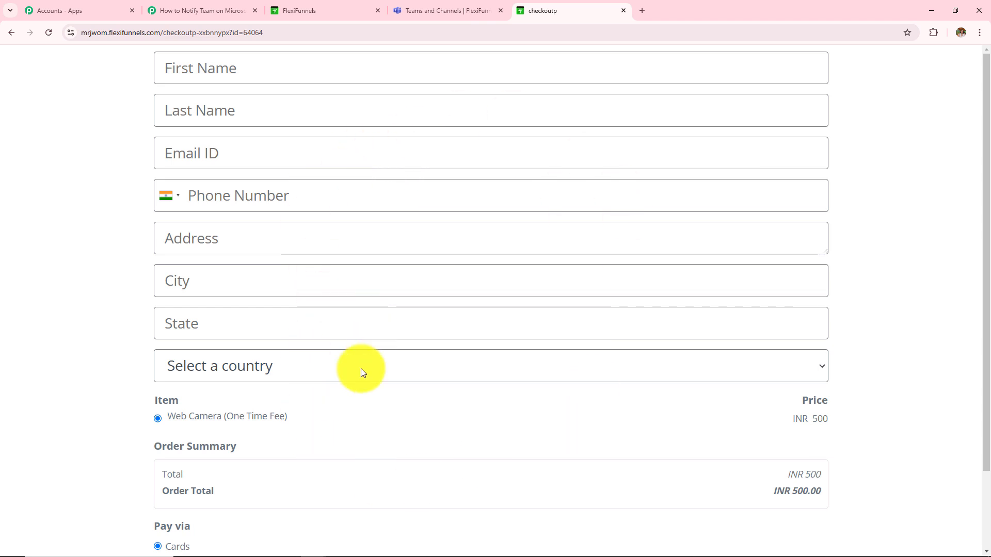
{"action": "left_click", "coordinate": [371, 69]}
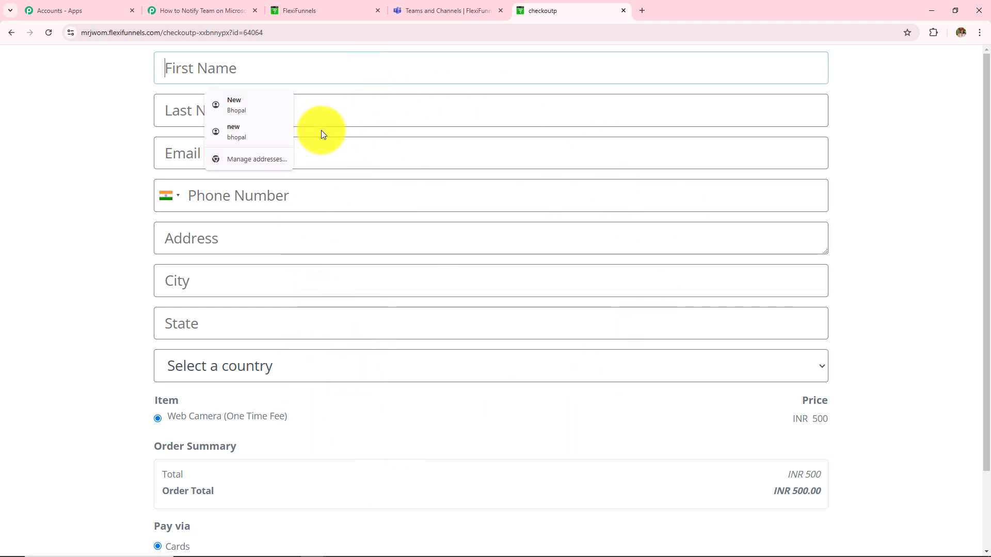
{"action": "key", "text": "Down"}
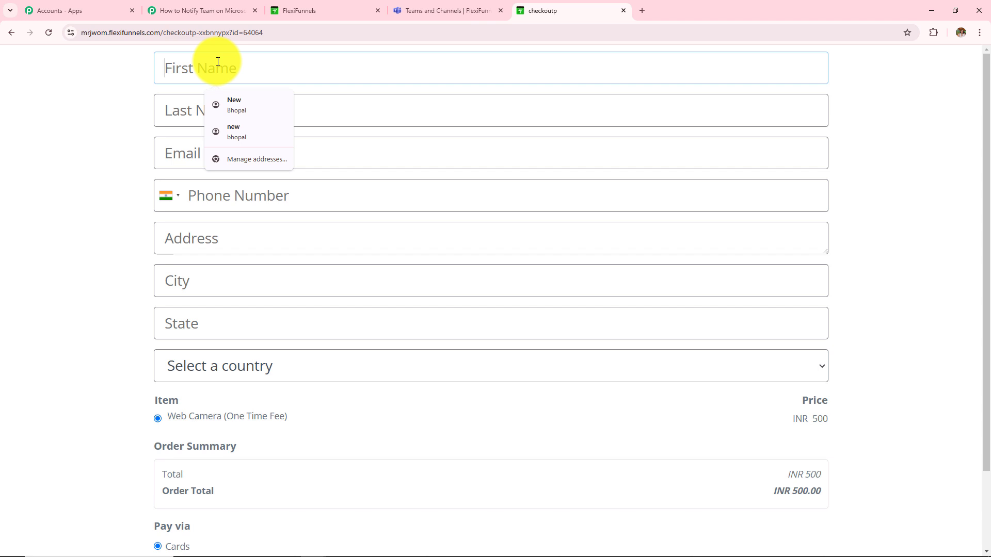
{"action": "type", "text": "Lates"}
{"action": "left_click", "coordinate": [219, 100]}
{"action": "left_click", "coordinate": [218, 112]}
{"action": "type", "text": "User"}
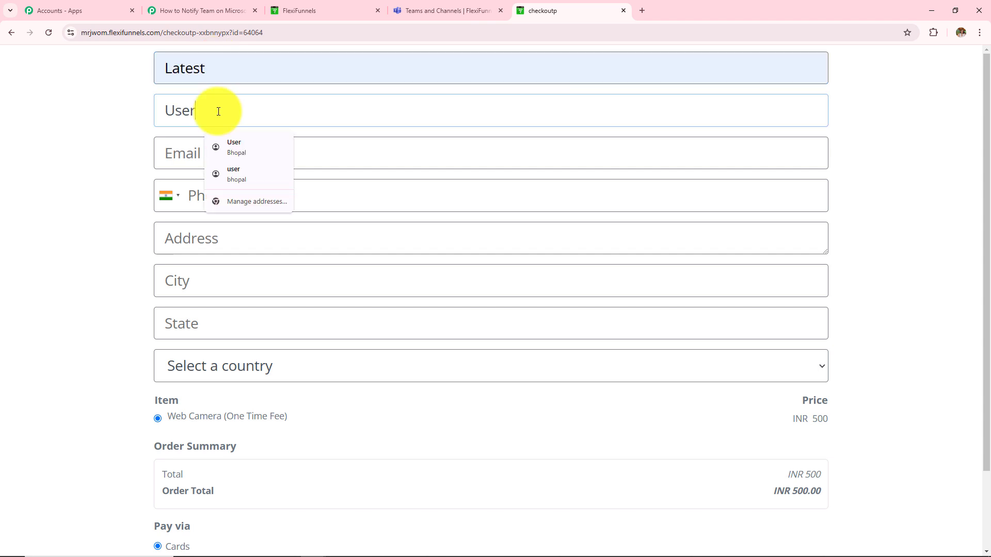
{"action": "scroll", "coordinate": [206, 118], "scroll_direction": "down", "scroll_amount": 1}
{"action": "left_click", "coordinate": [201, 102]}
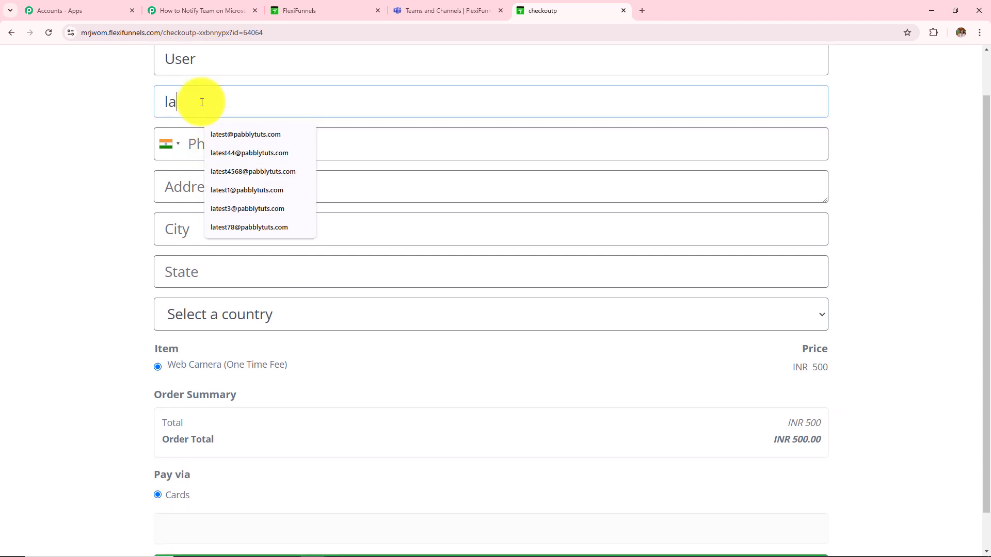
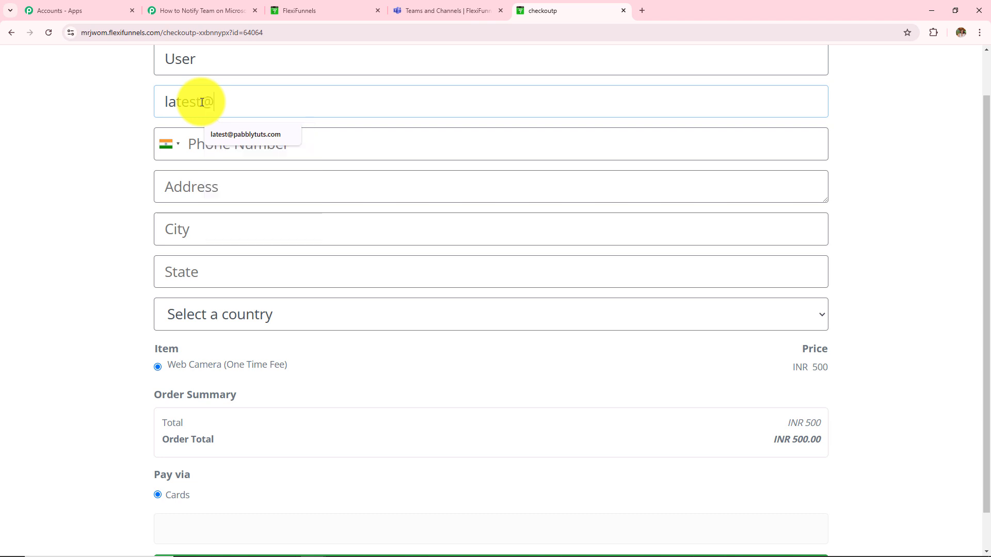
{"action": "left_click", "coordinate": [245, 134]}
Enter the buyer's phone number, complete the order, and review the thank-you confirmation
{"action": "scroll", "coordinate": [243, 110], "scroll_direction": "down", "scroll_amount": 1}
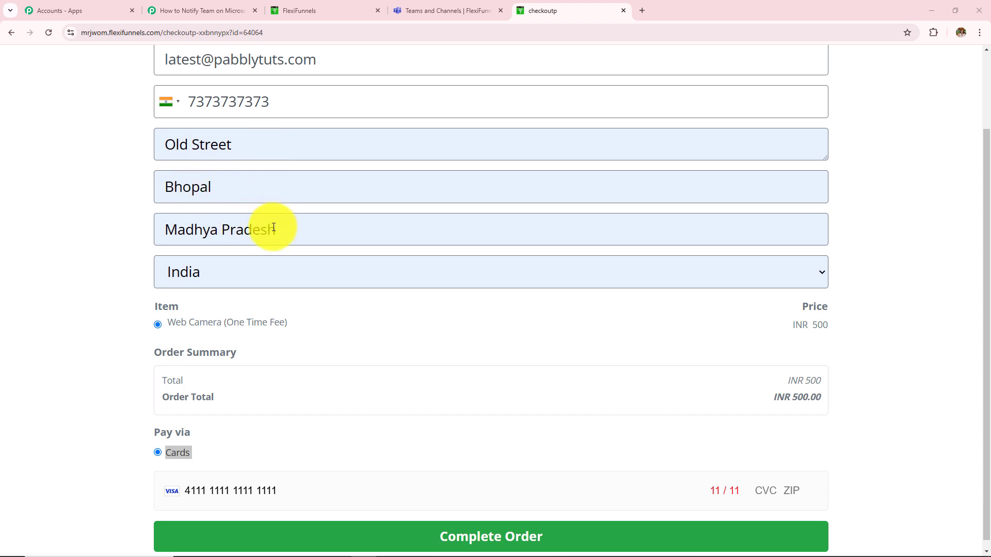
{"action": "scroll", "coordinate": [227, 279], "scroll_direction": "down", "scroll_amount": 1}
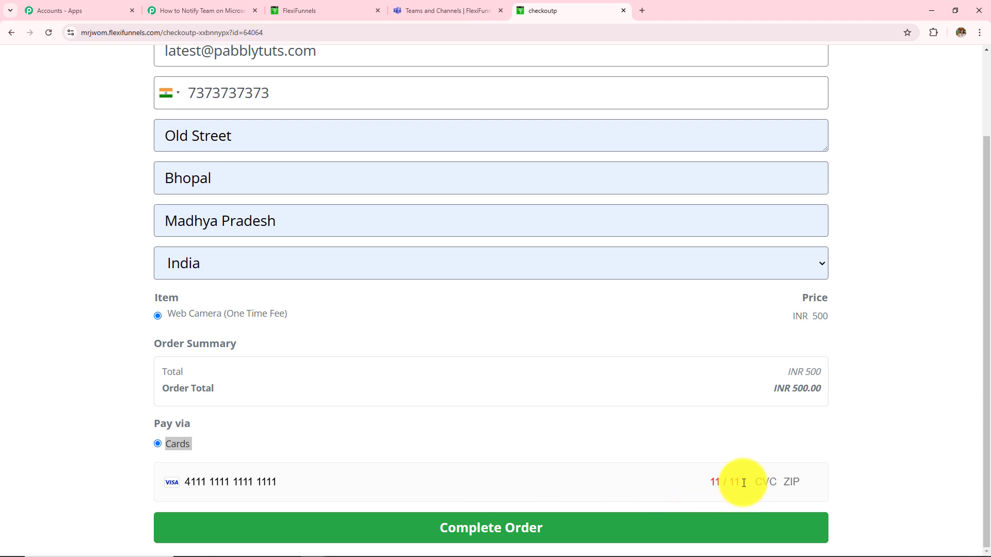
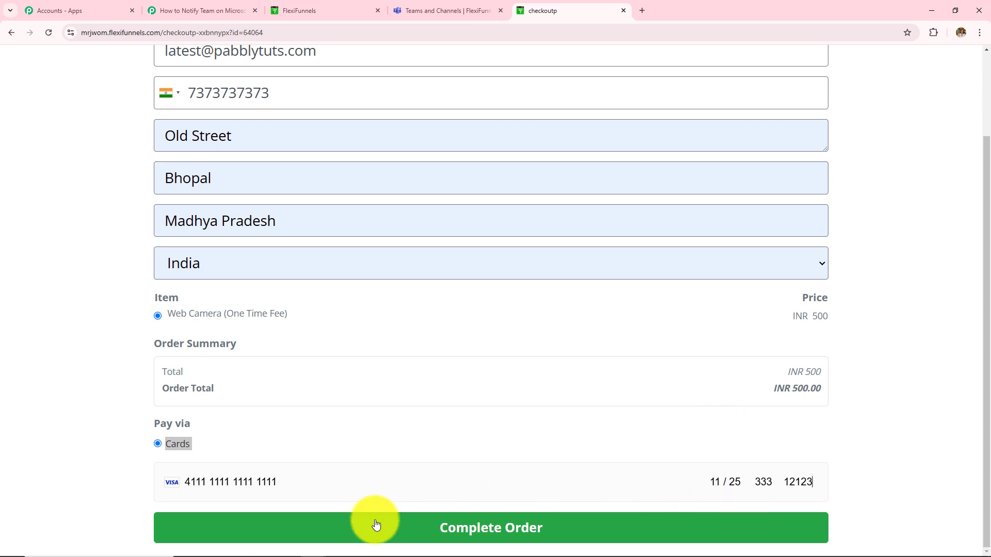
{"action": "left_click", "coordinate": [508, 530]}
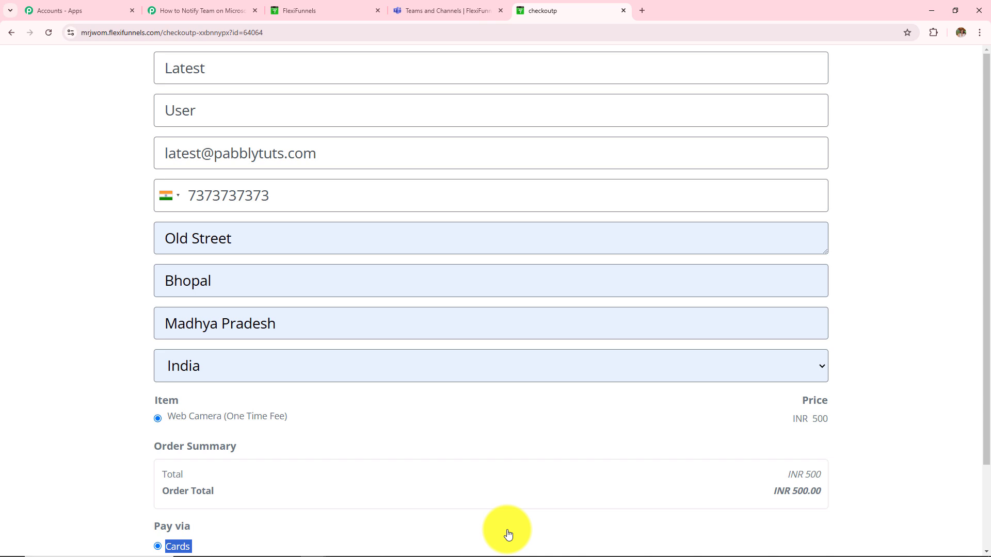
{"action": "left_click_drag", "start_coordinate": [172, 186], "coordinate": [444, 325]}
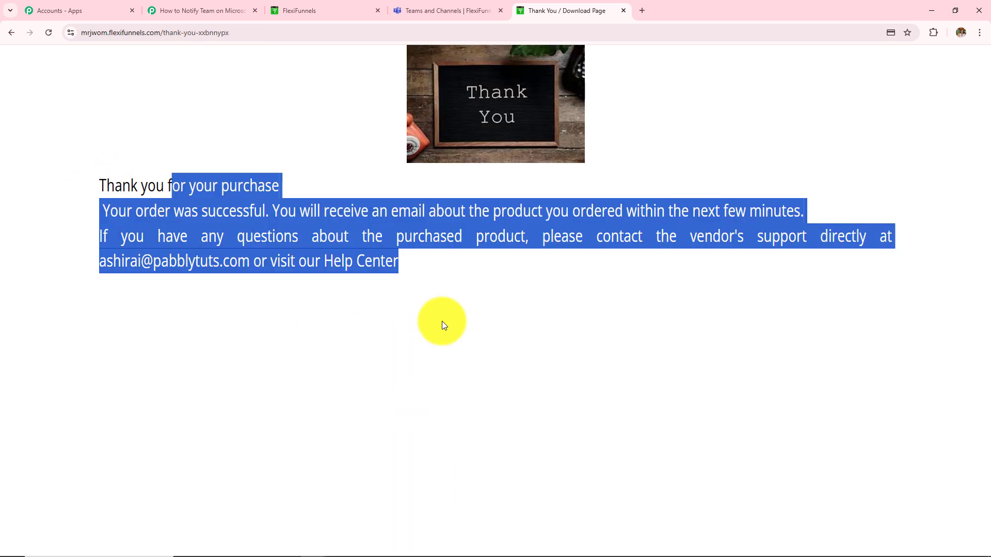
{"action": "left_click", "coordinate": [441, 322]}
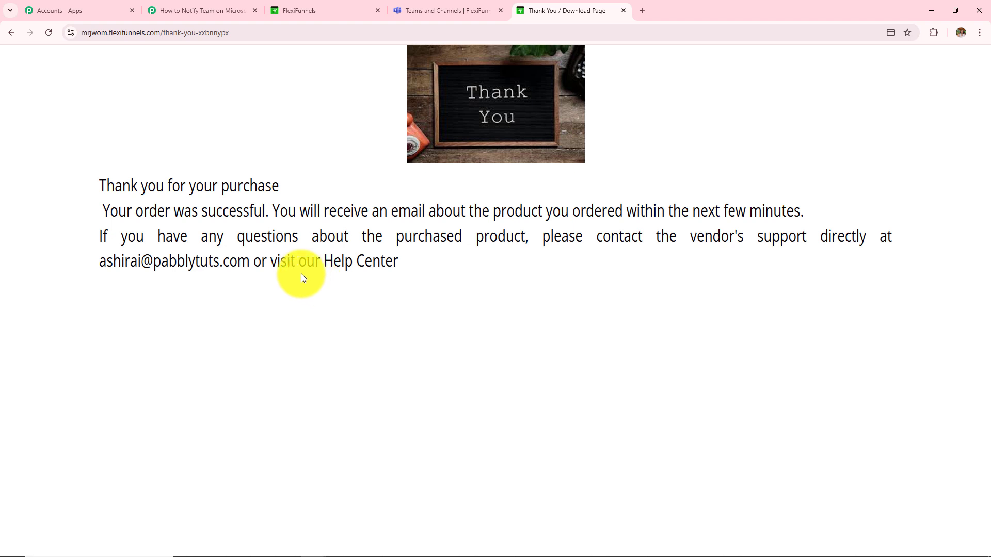
{"action": "left_click", "coordinate": [211, 13]}
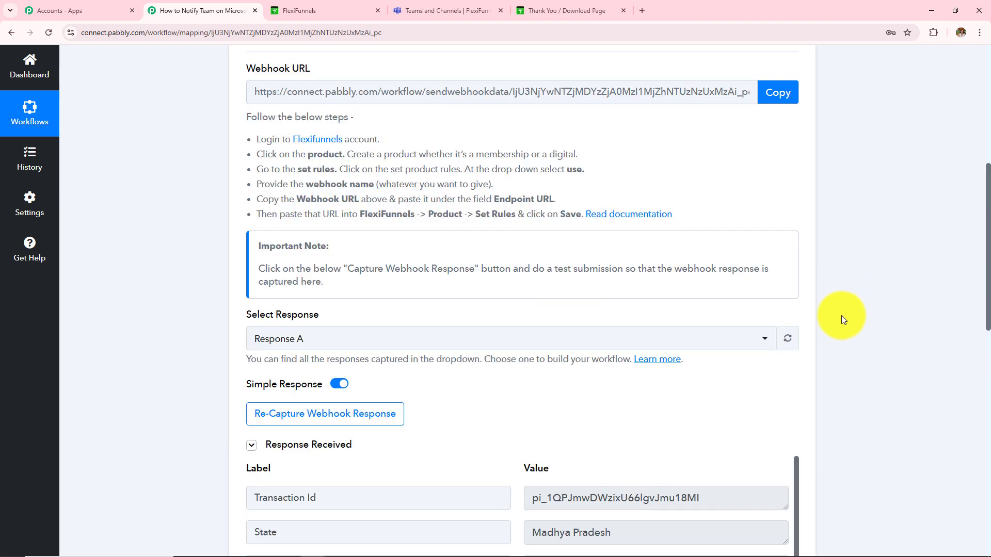
Check the captured product title, id, price, phone, names, email, city and address in the response
{"action": "scroll", "coordinate": [841, 315], "scroll_direction": "down", "scroll_amount": 5}
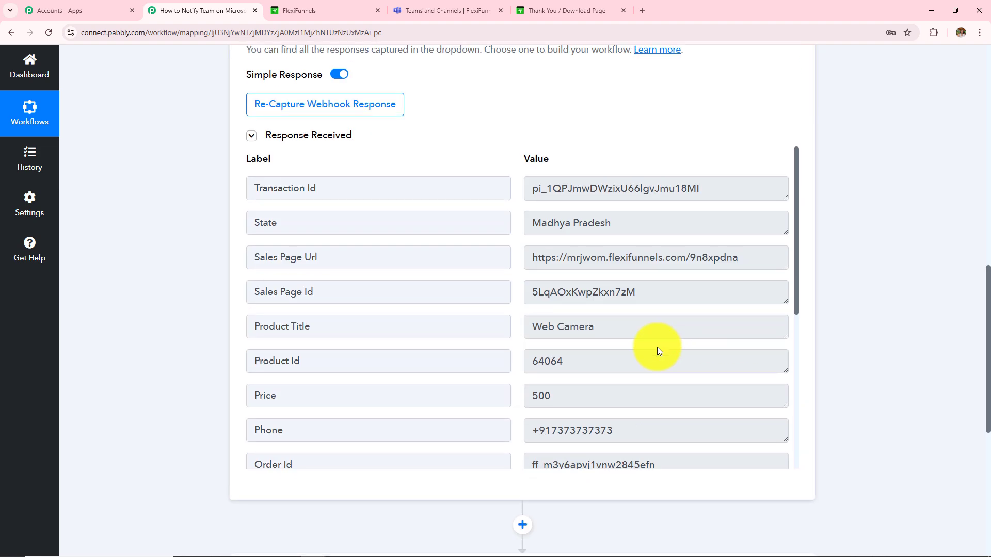
{"action": "left_click_drag", "start_coordinate": [610, 320], "coordinate": [590, 326]}
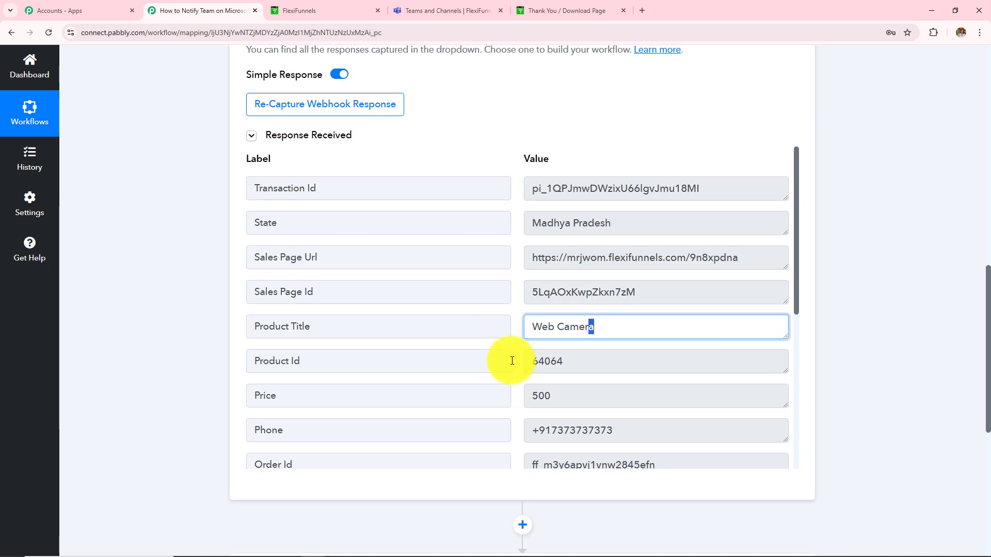
{"action": "left_click_drag", "start_coordinate": [564, 362], "coordinate": [512, 361]}
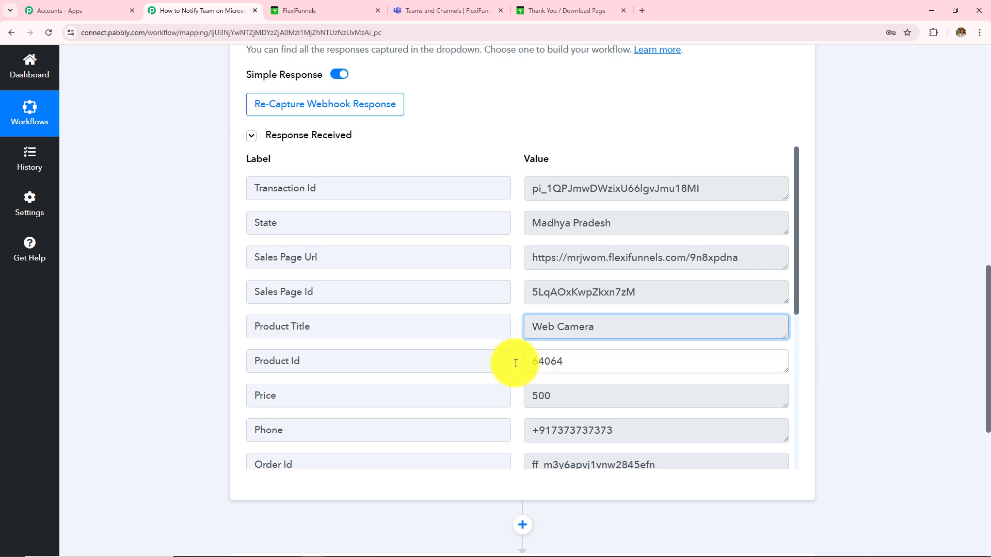
{"action": "left_click_drag", "start_coordinate": [566, 397], "coordinate": [425, 417]}
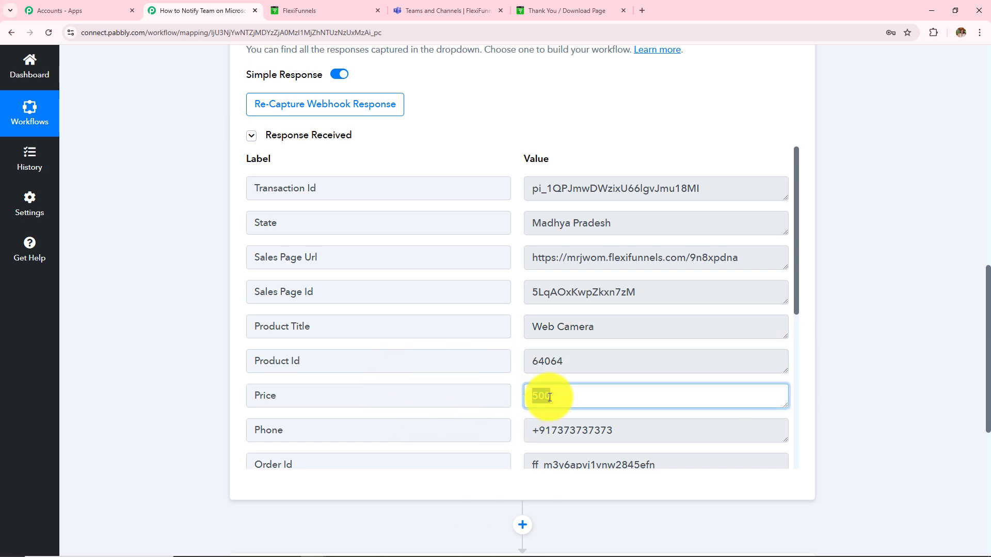
{"action": "left_click_drag", "start_coordinate": [621, 430], "coordinate": [421, 431]}
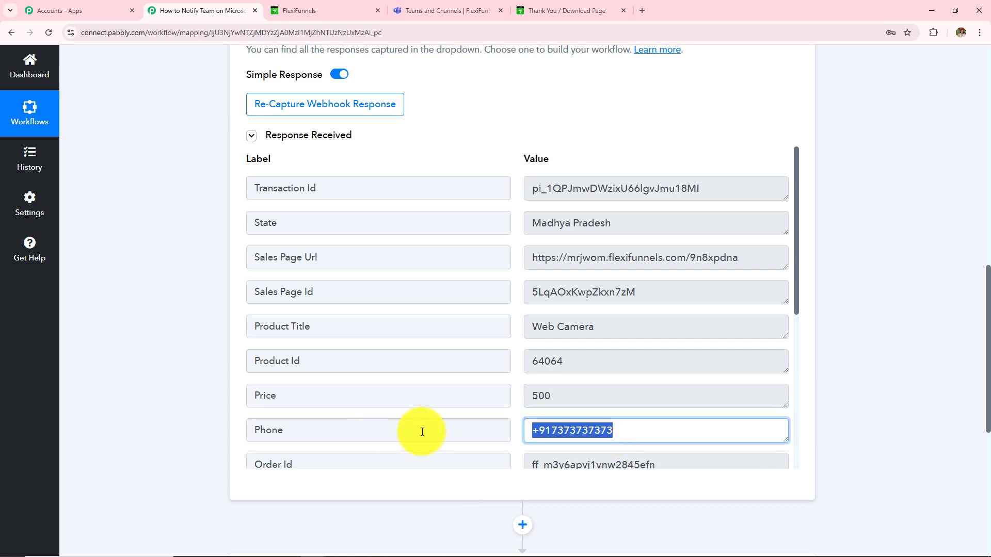
{"action": "scroll", "coordinate": [552, 247], "scroll_direction": "down", "scroll_amount": 6}
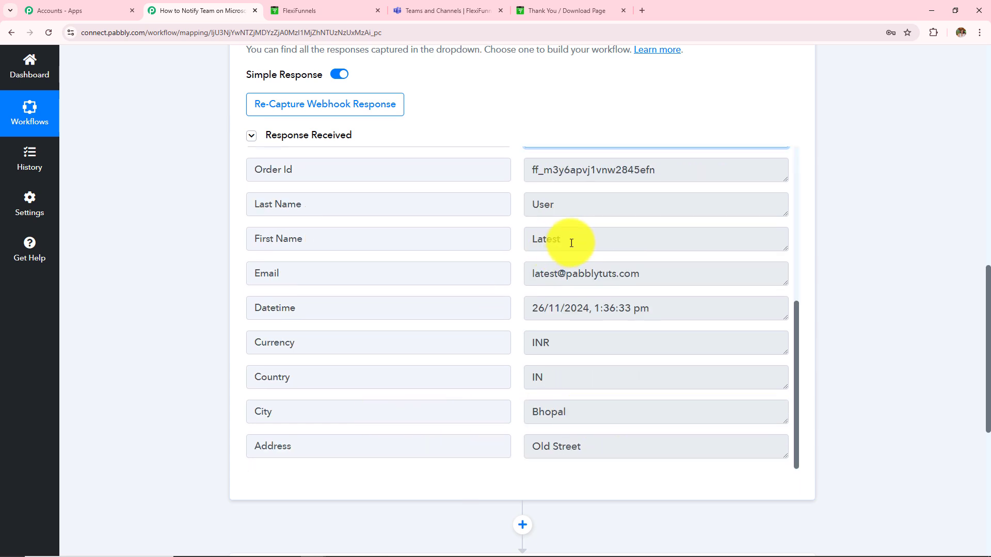
{"action": "left_click_drag", "start_coordinate": [571, 243], "coordinate": [514, 244]}
{"action": "left_click_drag", "start_coordinate": [560, 204], "coordinate": [527, 205]}
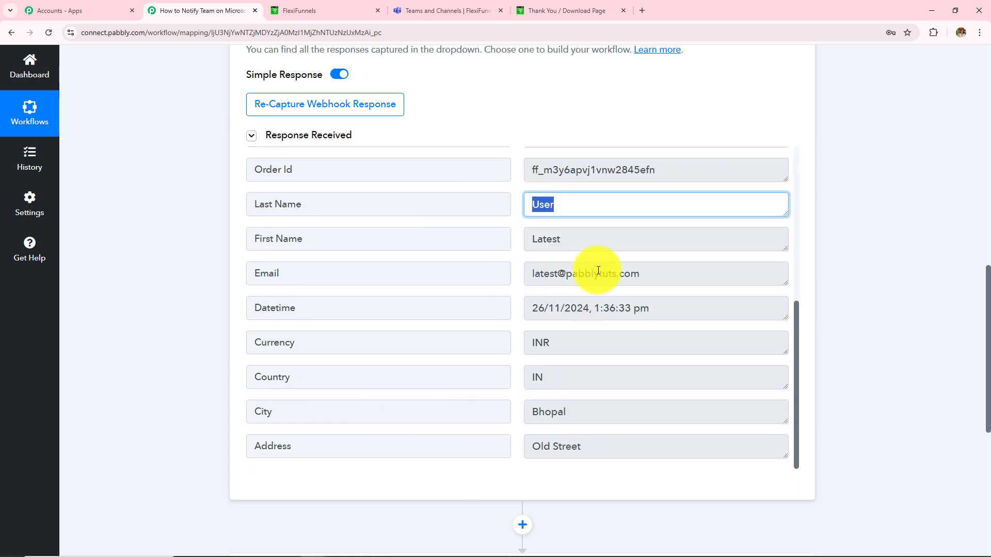
{"action": "left_click_drag", "start_coordinate": [643, 273], "coordinate": [321, 308]}
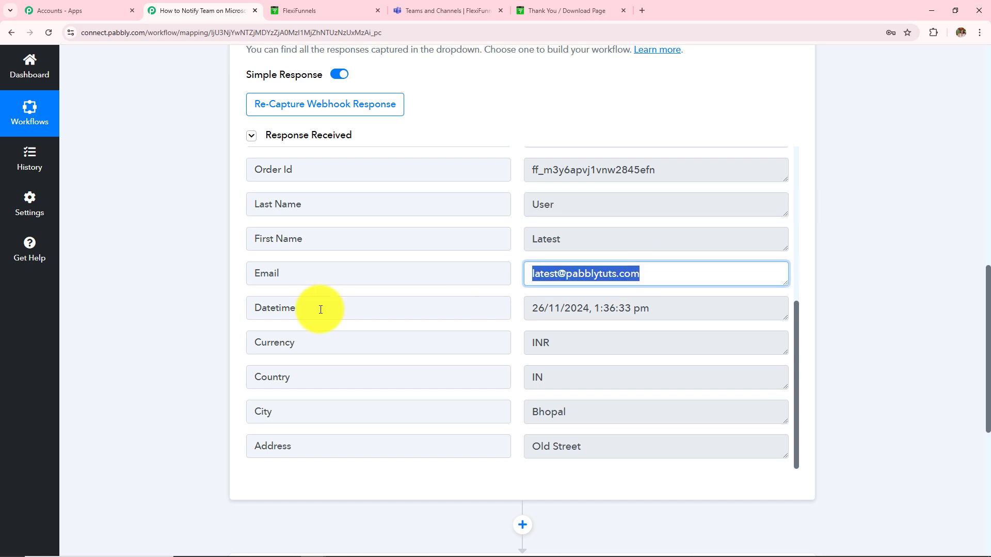
{"action": "left_click_drag", "start_coordinate": [575, 411], "coordinate": [526, 442]}
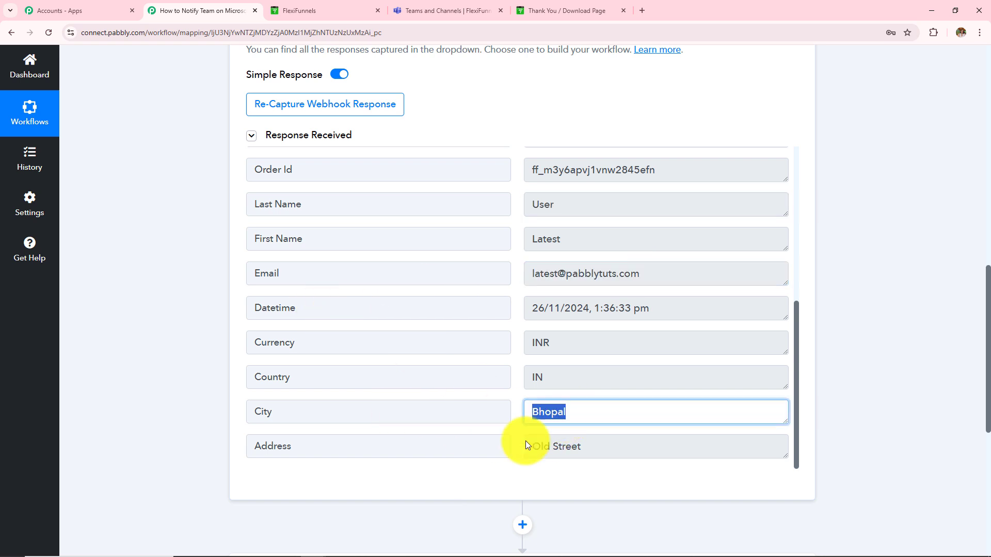
{"action": "left_click_drag", "start_coordinate": [587, 448], "coordinate": [525, 461]}
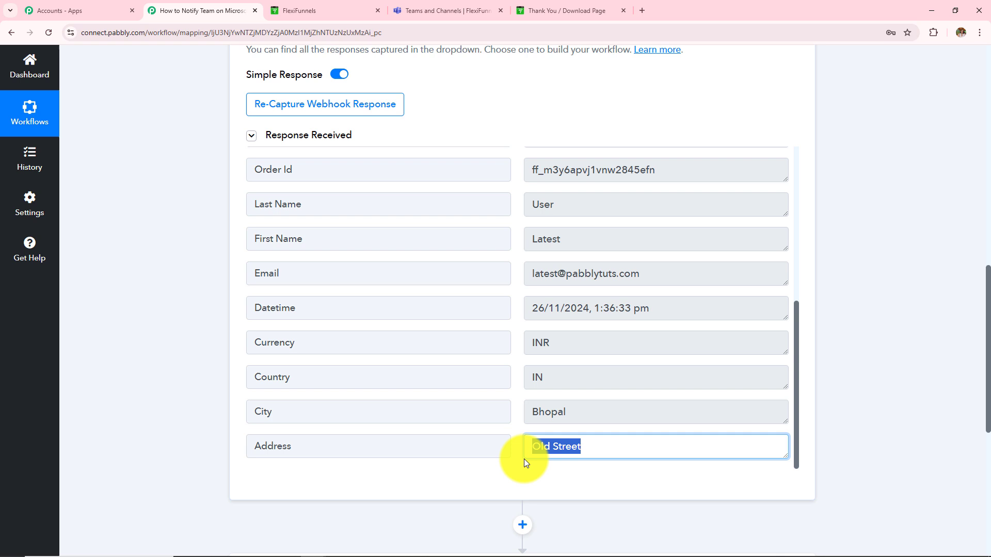
{"action": "left_click", "coordinate": [826, 342]}
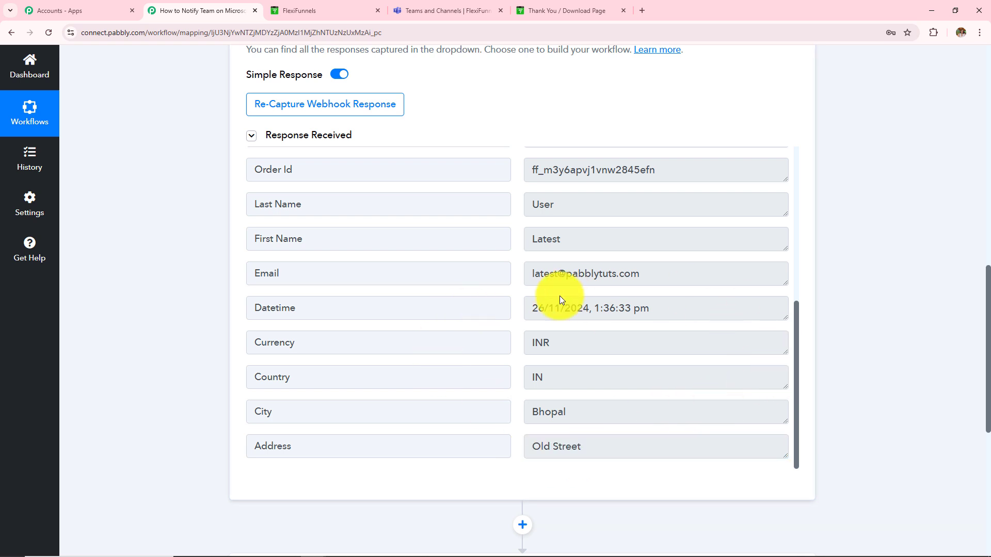
Point out 'FlexiFunnels Purchase' and the workflow name in the title, then scroll to the action step
{"action": "scroll", "coordinate": [414, 325], "scroll_direction": "up", "scroll_amount": 6}
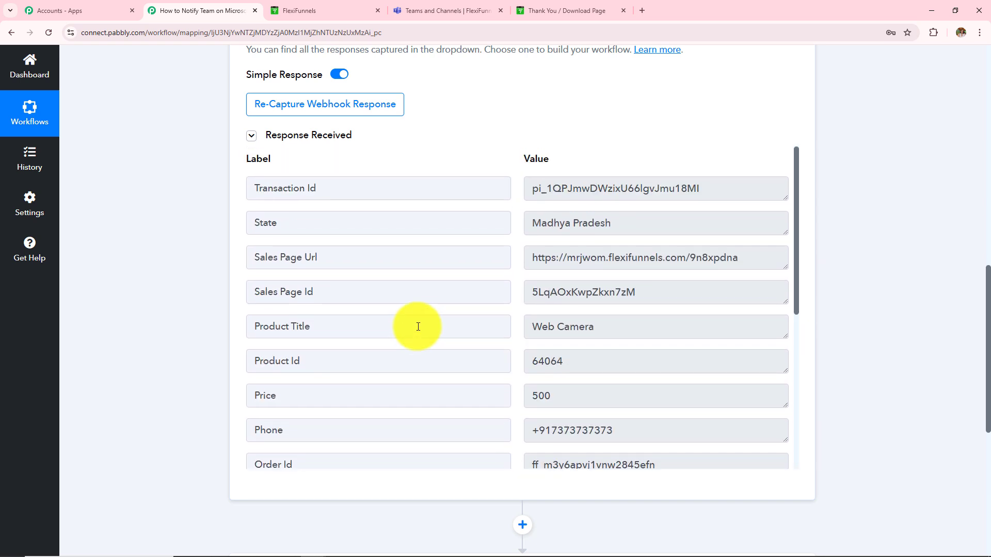
{"action": "scroll", "coordinate": [865, 267], "scroll_direction": "up", "scroll_amount": 8}
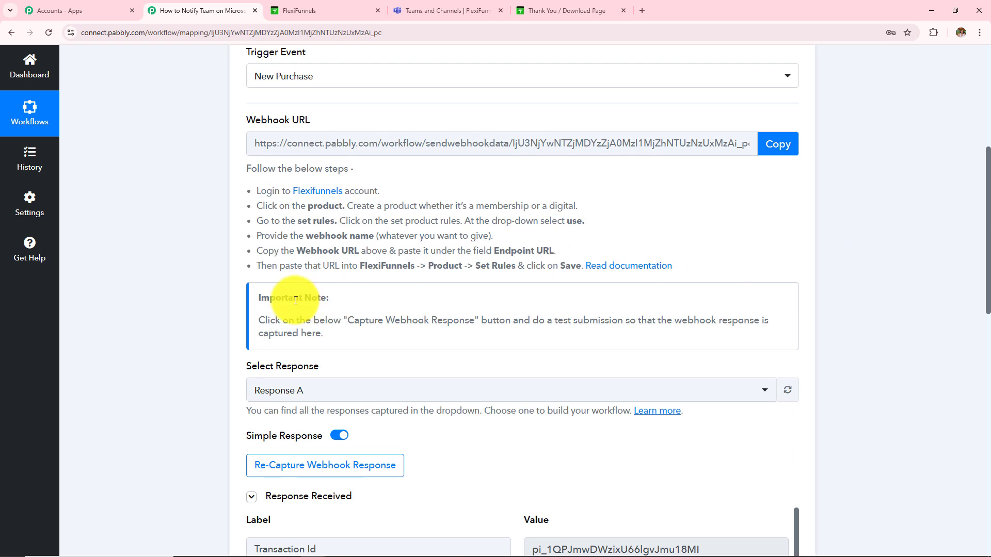
{"action": "scroll", "coordinate": [269, 303], "scroll_direction": "up", "scroll_amount": 5}
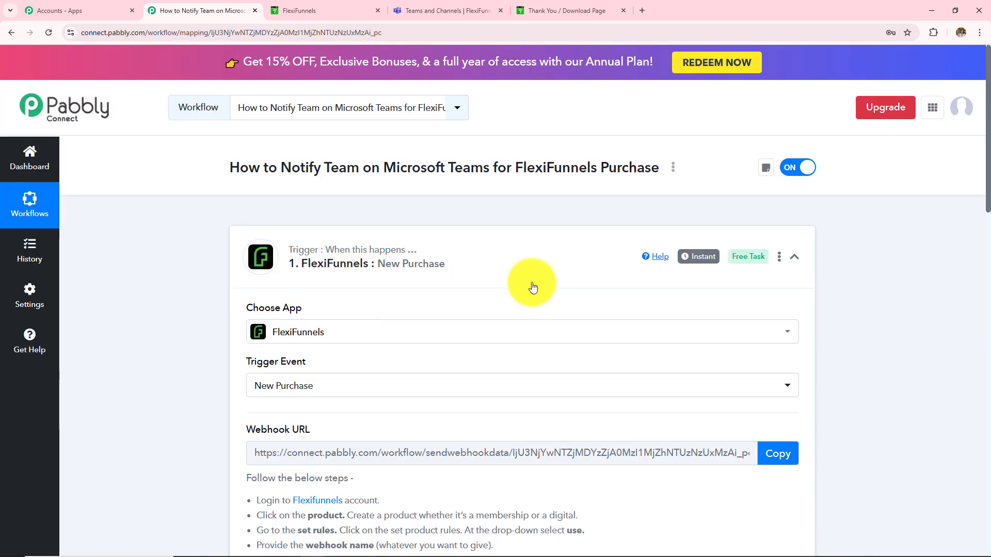
{"action": "scroll", "coordinate": [872, 315], "scroll_direction": "down", "scroll_amount": 4}
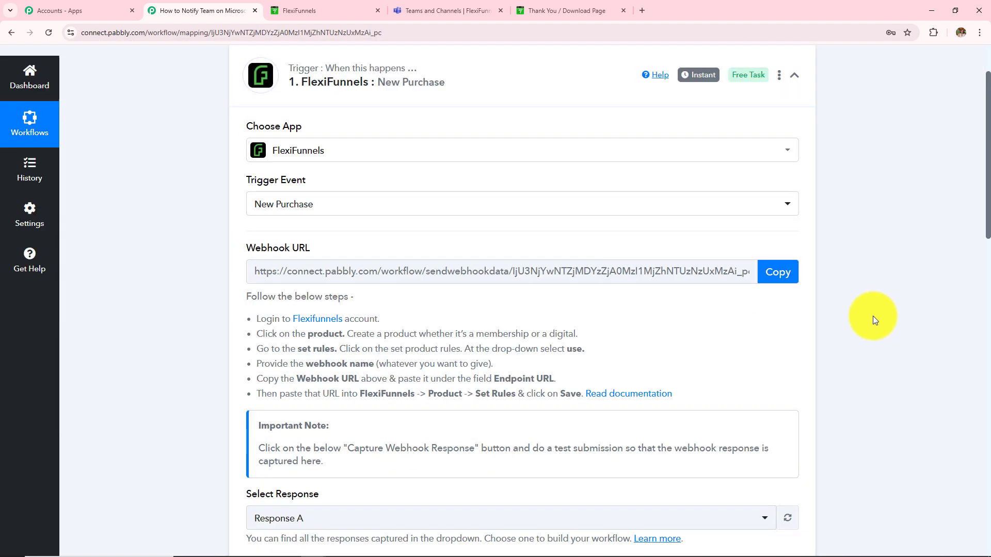
{"action": "scroll", "coordinate": [872, 315], "scroll_direction": "up", "scroll_amount": 4}
{"action": "left_click_drag", "start_coordinate": [515, 168], "coordinate": [650, 168]}
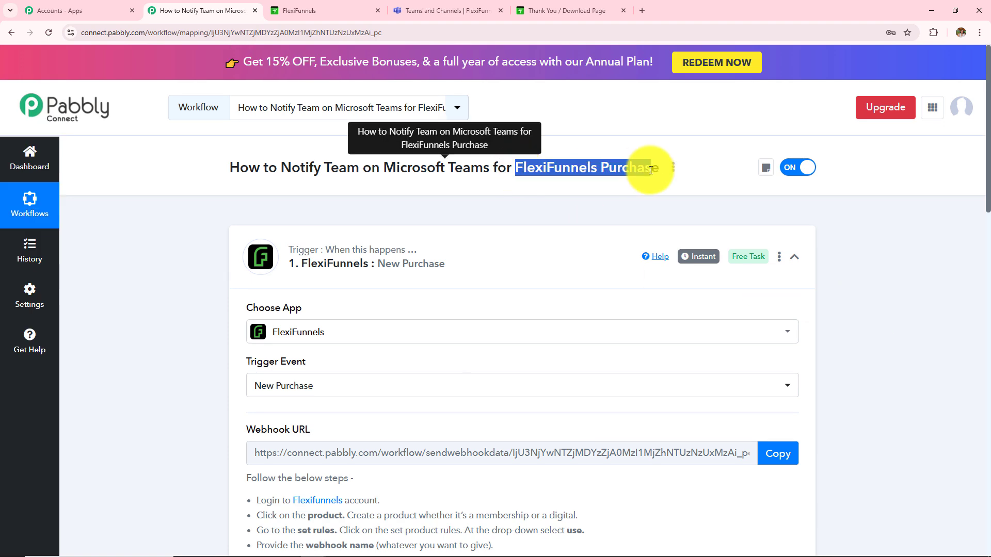
{"action": "left_click", "coordinate": [890, 299]}
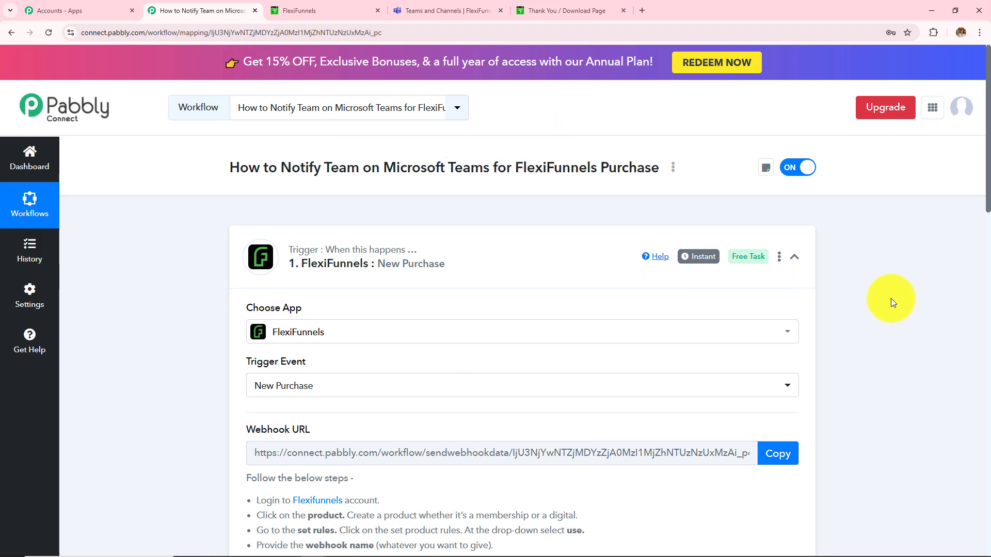
{"action": "scroll", "coordinate": [890, 298], "scroll_direction": "down", "scroll_amount": 12}
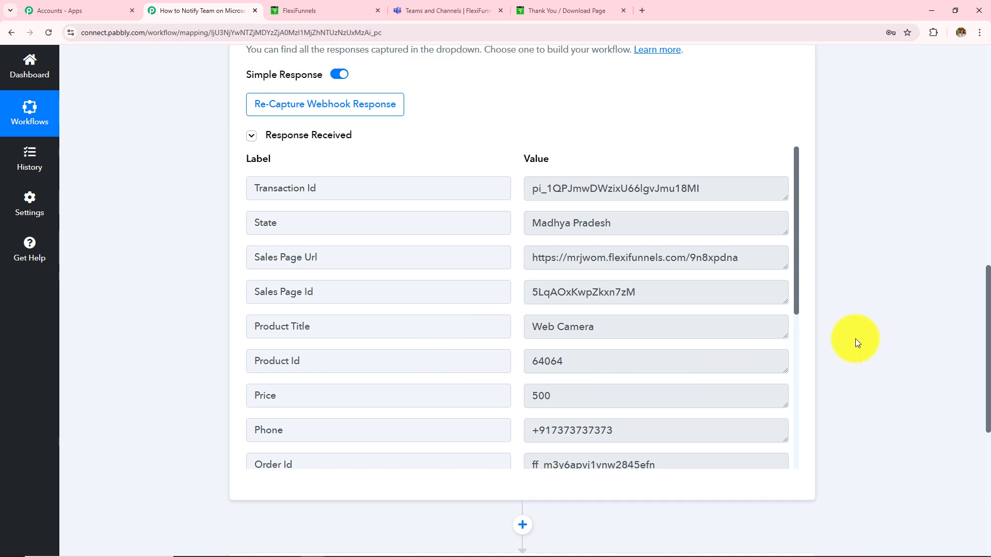
{"action": "scroll", "coordinate": [856, 338], "scroll_direction": "down", "scroll_amount": 3}
{"action": "scroll", "coordinate": [855, 339], "scroll_direction": "up", "scroll_amount": 7}
{"action": "scroll", "coordinate": [856, 339], "scroll_direction": "up", "scroll_amount": 10}
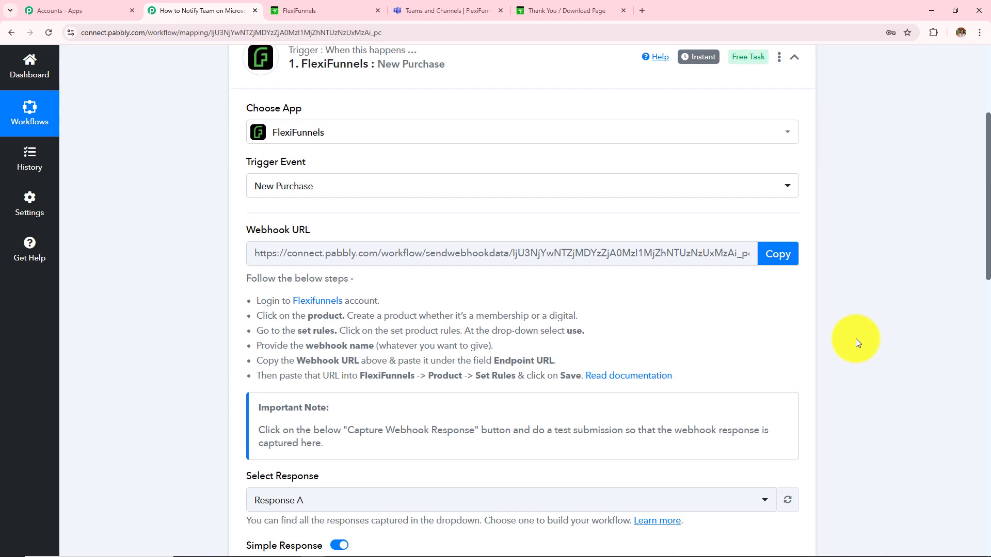
{"action": "left_click_drag", "start_coordinate": [519, 167], "coordinate": [661, 169]}
{"action": "left_click", "coordinate": [280, 168]}
{"action": "left_click_drag", "start_coordinate": [279, 168], "coordinate": [447, 178]}
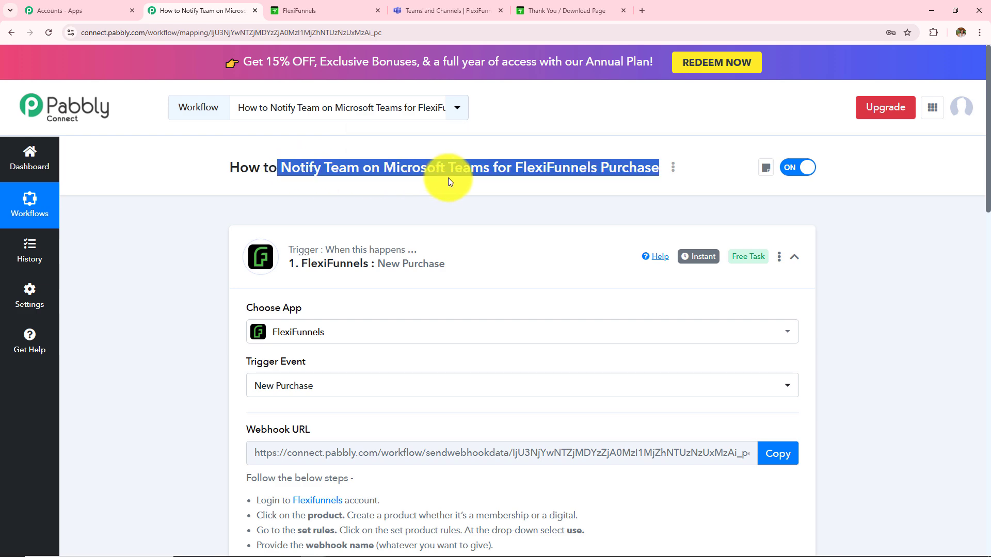
{"action": "left_click", "coordinate": [842, 246]}
{"action": "scroll", "coordinate": [863, 311], "scroll_direction": "down", "scroll_amount": 20}
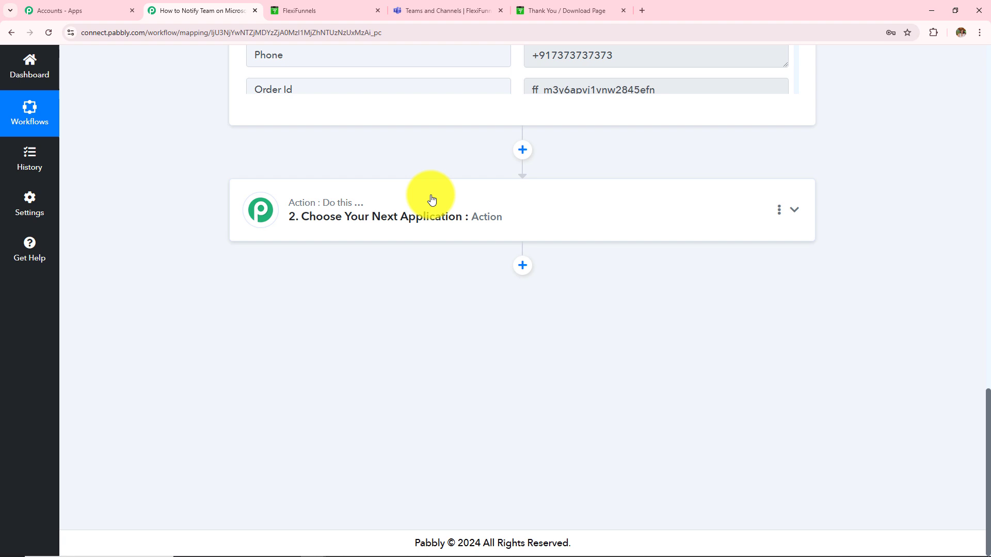
Set the action step to Microsoft Teams with the Send Message in a Channel event
{"action": "left_click", "coordinate": [431, 200]}
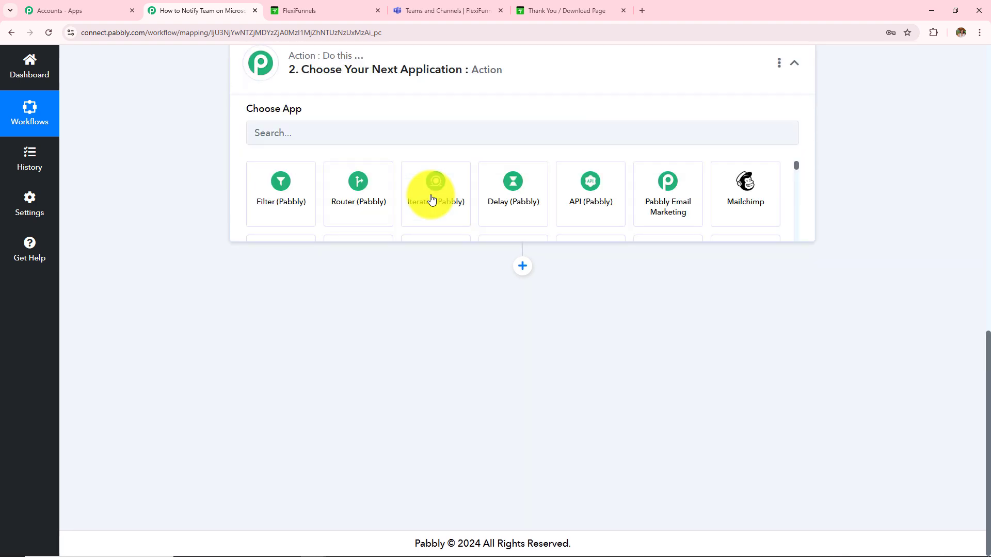
{"action": "left_click", "coordinate": [355, 271]}
{"action": "type", "text": "M"}
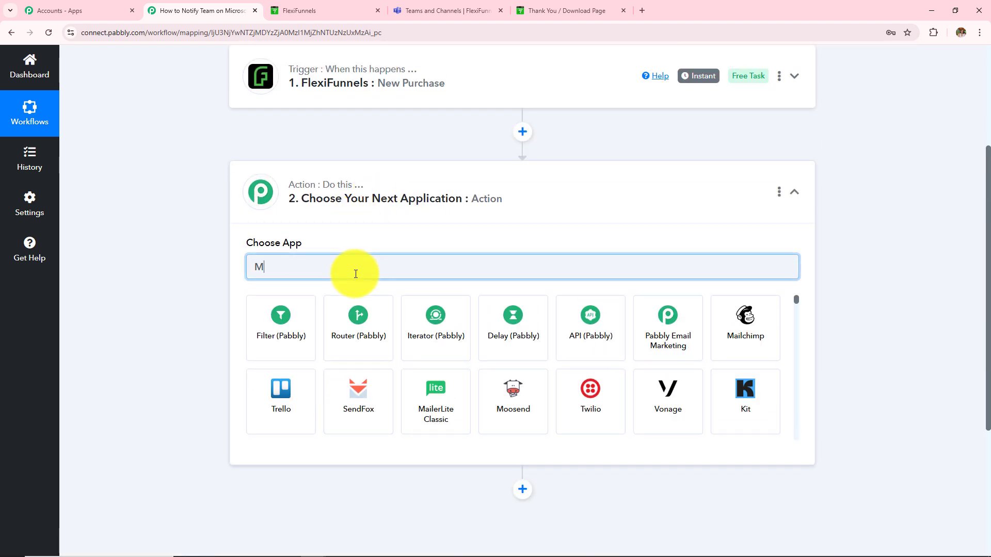
{"action": "type", "text": "icrosoft"}
{"action": "left_click", "coordinate": [667, 354]}
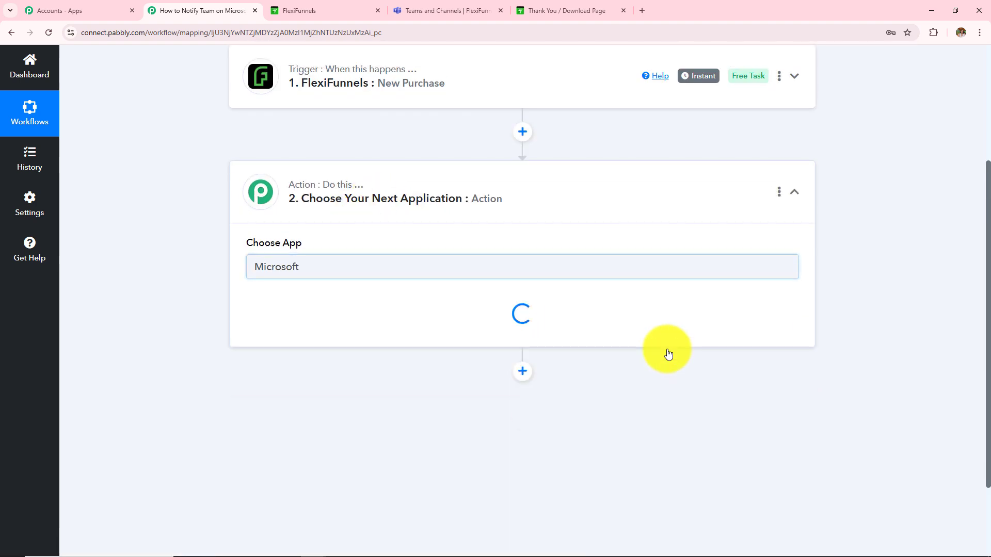
{"action": "left_click", "coordinate": [310, 330]}
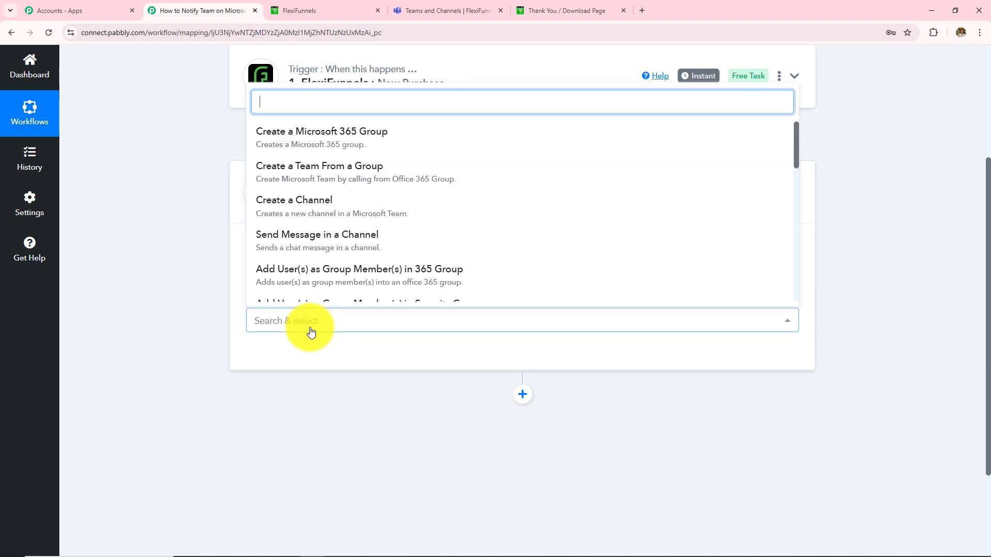
{"action": "left_click", "coordinate": [299, 244]}
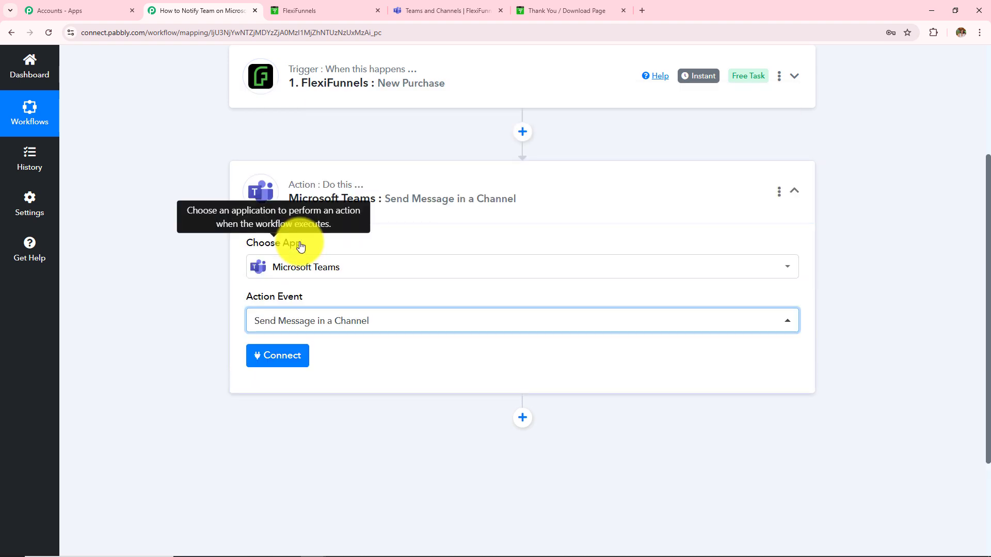
Add a new Microsoft Teams connection and grant Pabbly Connect the requested permissions
{"action": "left_click", "coordinate": [285, 361]}
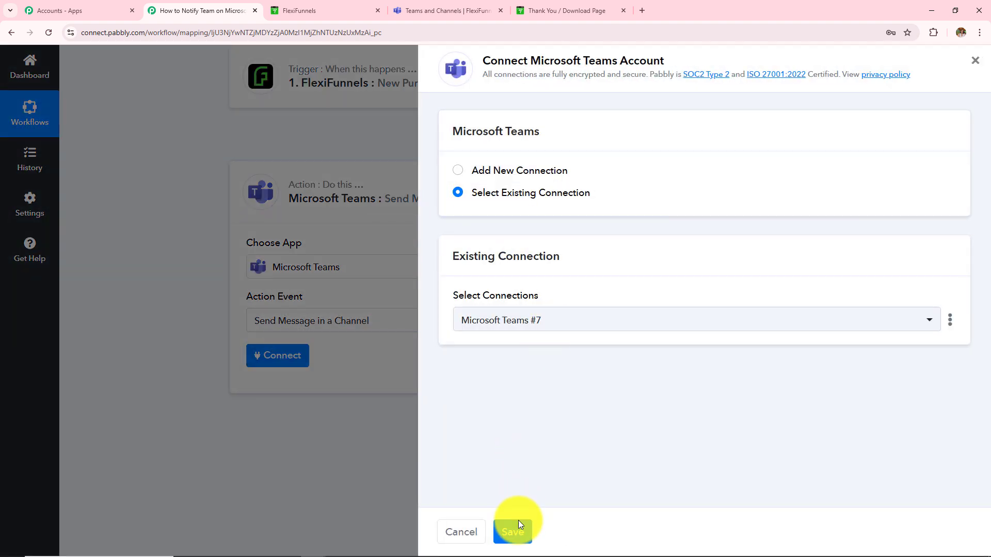
{"action": "left_click", "coordinate": [458, 171]}
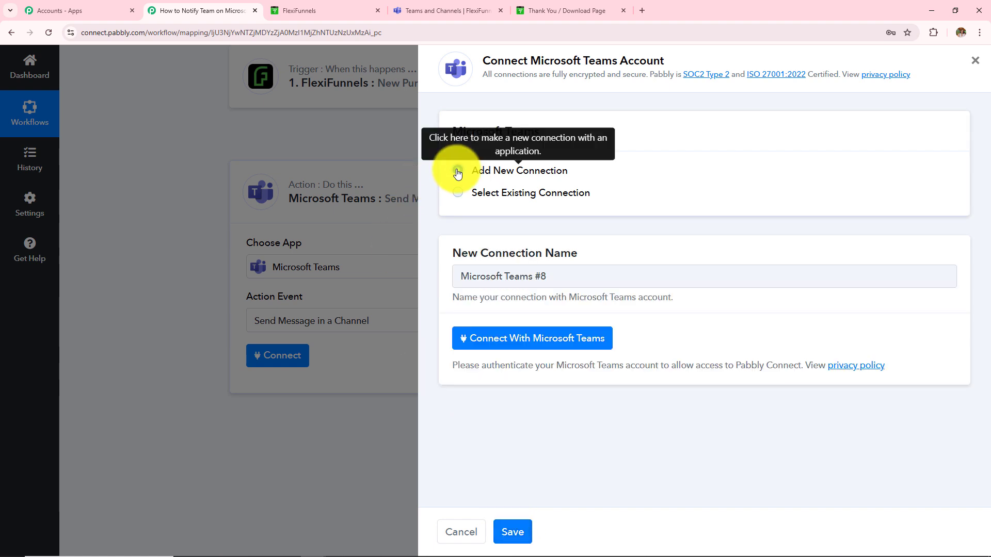
{"action": "left_click", "coordinate": [486, 343]}
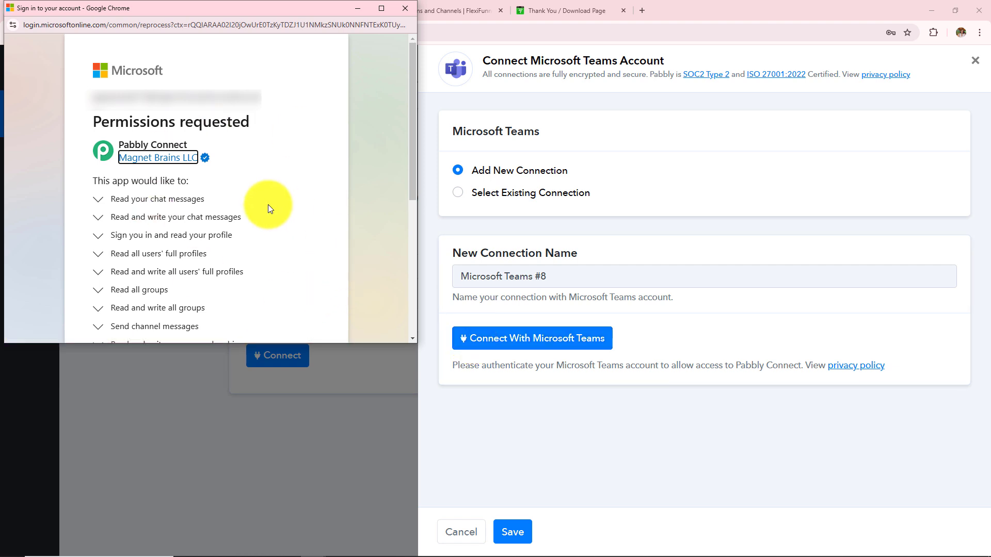
{"action": "scroll", "coordinate": [267, 204], "scroll_direction": "down", "scroll_amount": 5}
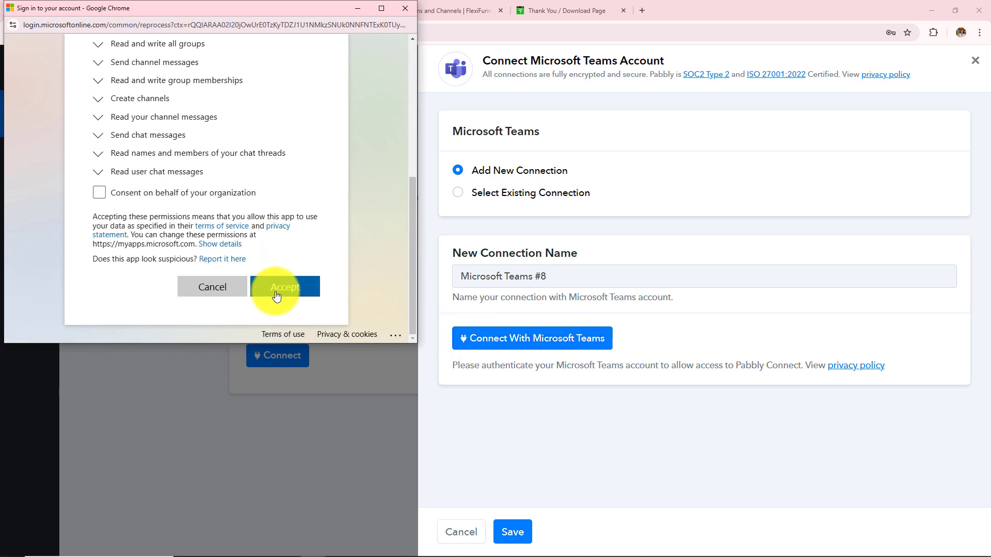
{"action": "left_click", "coordinate": [267, 296]}
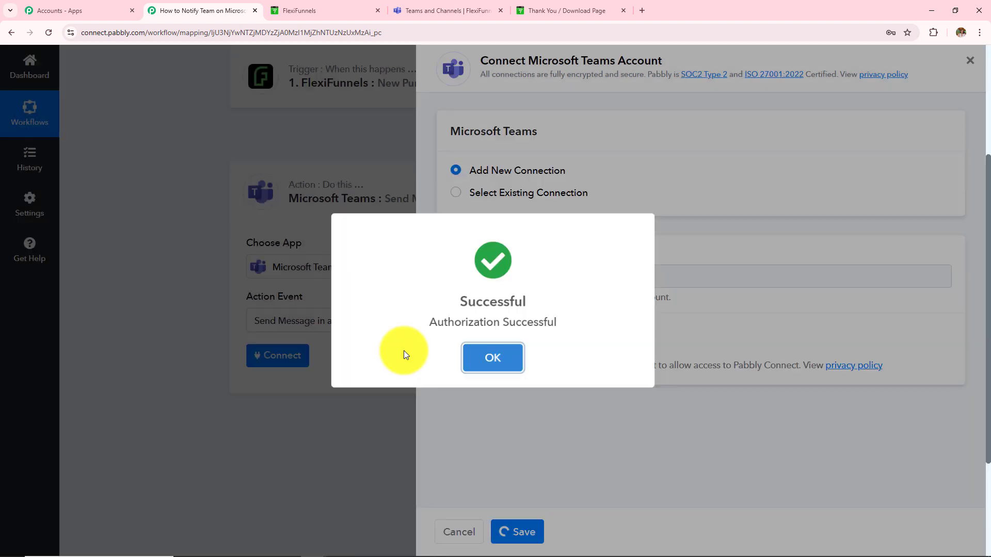
{"action": "left_click", "coordinate": [503, 356]}
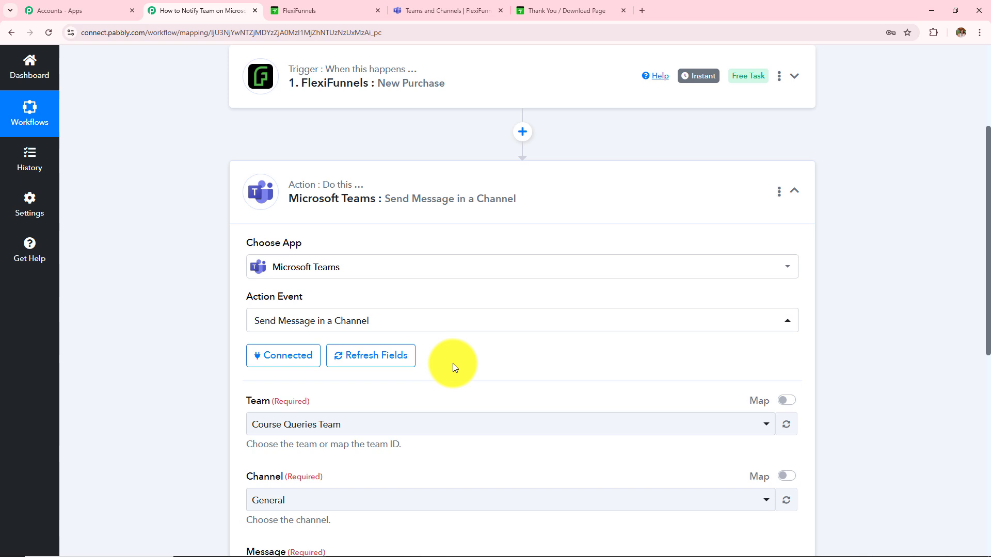
Point out the Team and Channel settings that now appear for the action
{"action": "scroll", "coordinate": [453, 363], "scroll_direction": "down", "scroll_amount": 2}
{"action": "scroll", "coordinate": [453, 367], "scroll_direction": "down", "scroll_amount": 3}
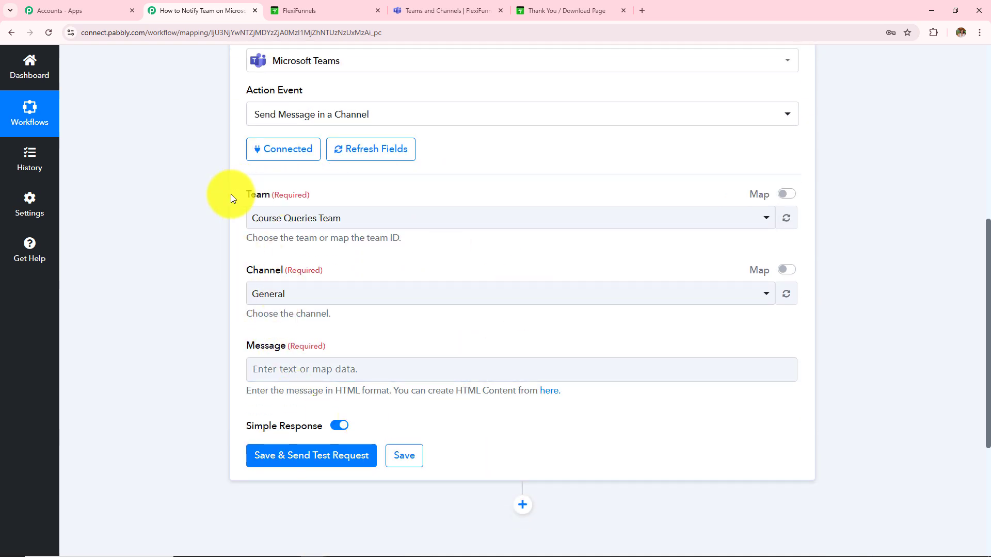
{"action": "left_click_drag", "start_coordinate": [247, 193], "coordinate": [312, 207]}
{"action": "left_click_drag", "start_coordinate": [245, 272], "coordinate": [325, 283]}
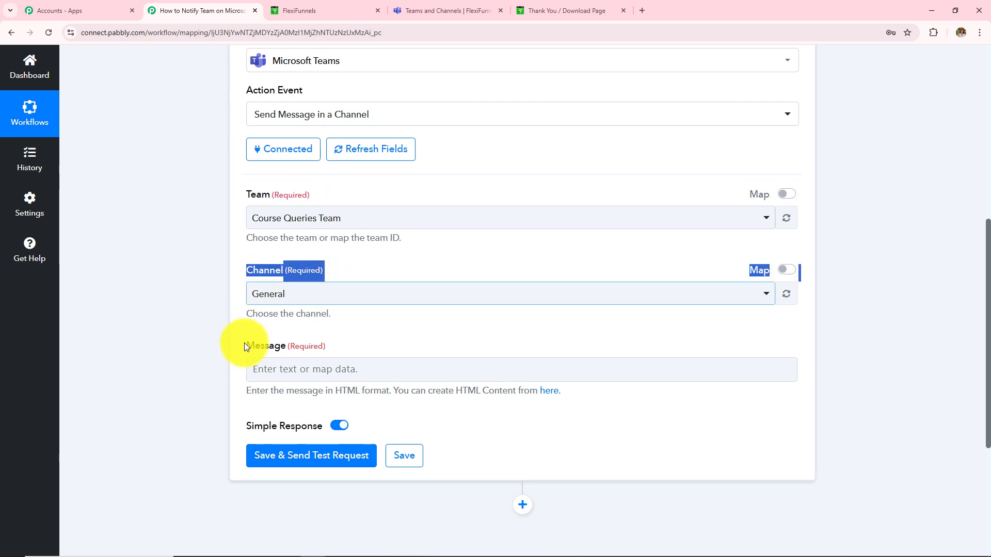
{"action": "left_click_drag", "start_coordinate": [245, 348], "coordinate": [246, 349]}
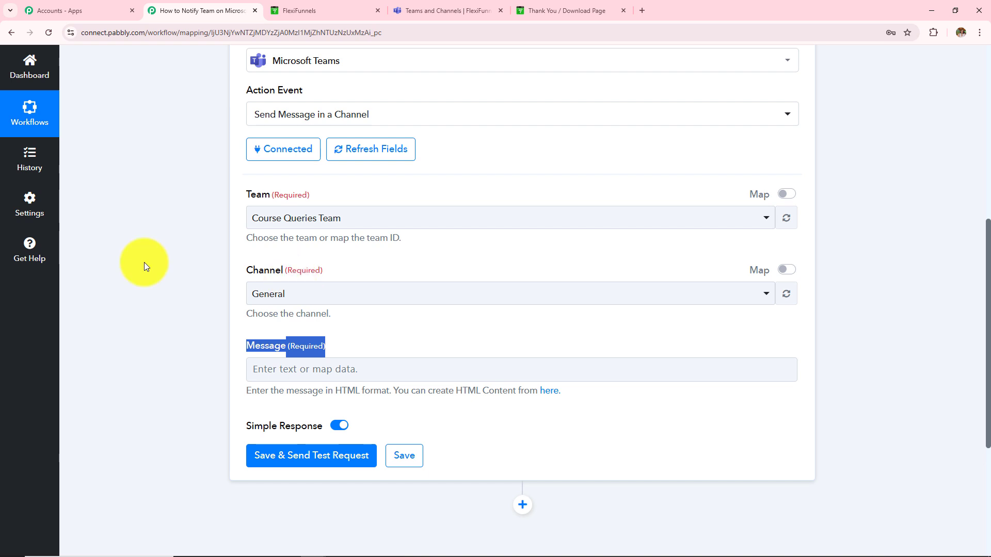
{"action": "left_click", "coordinate": [141, 260]}
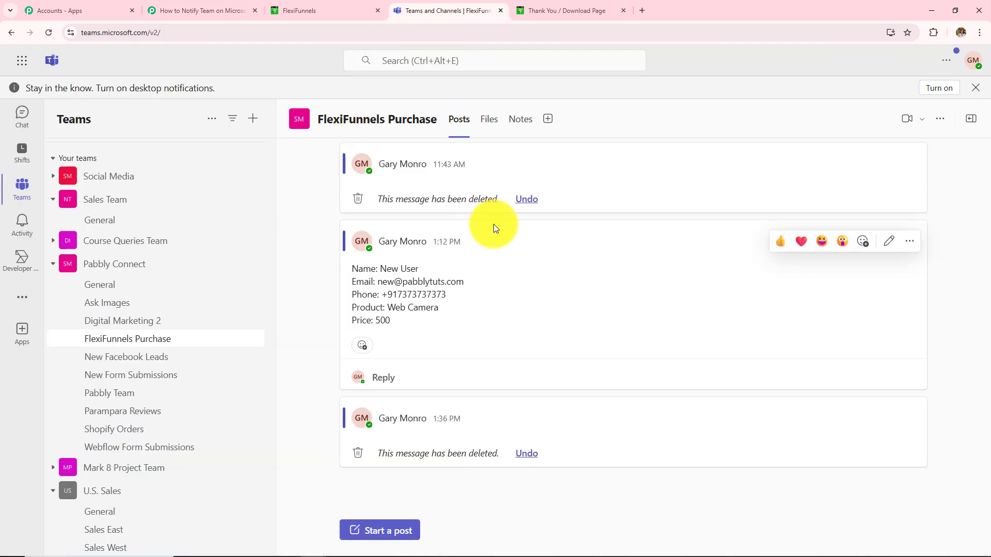
{"action": "left_click_drag", "start_coordinate": [319, 120], "coordinate": [441, 135]}
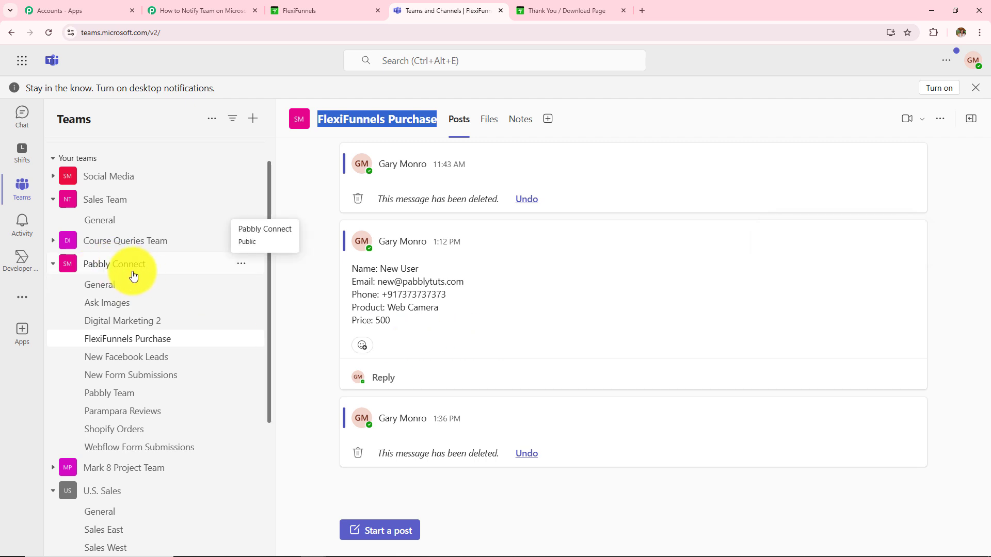
Choose team Pabbly Connect and channel FlexiFunnels Purchase for the Teams action
{"action": "left_click", "coordinate": [200, 11]}
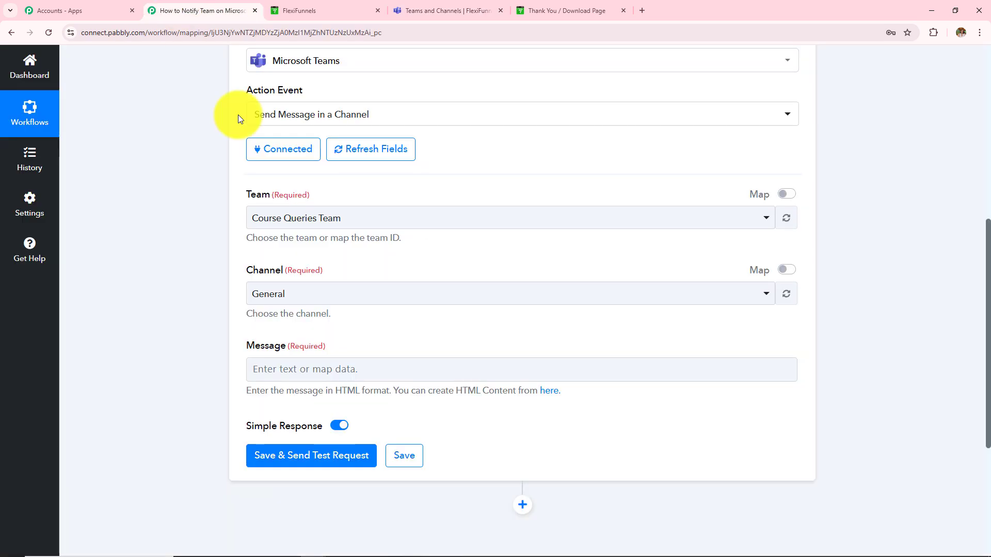
{"action": "left_click", "coordinate": [316, 219]}
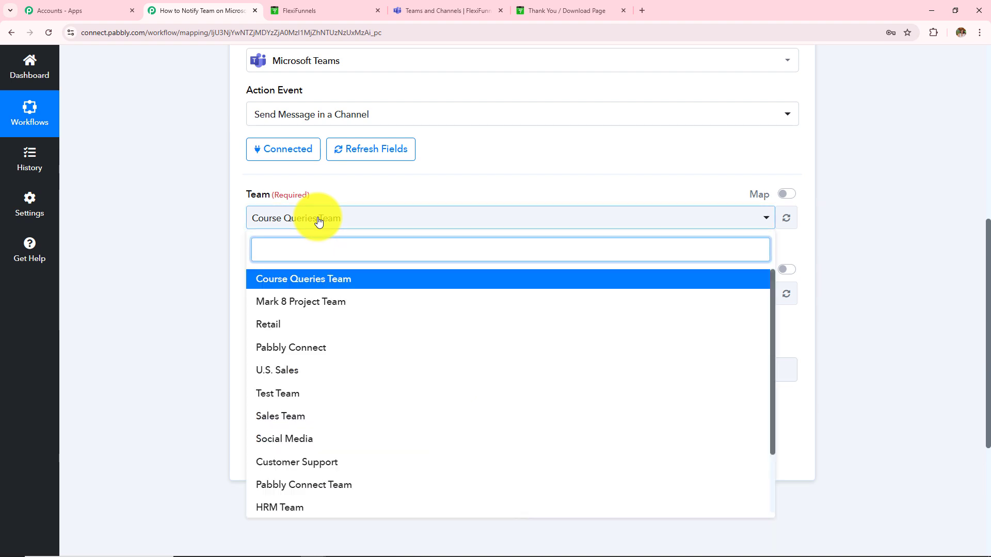
{"action": "scroll", "coordinate": [312, 405], "scroll_direction": "down", "scroll_amount": 2}
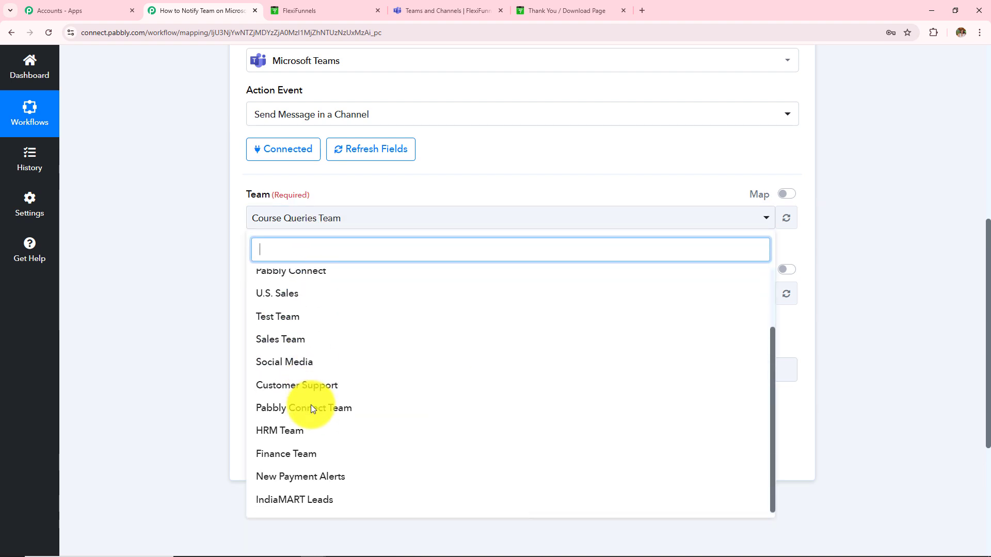
{"action": "left_click", "coordinate": [309, 475]}
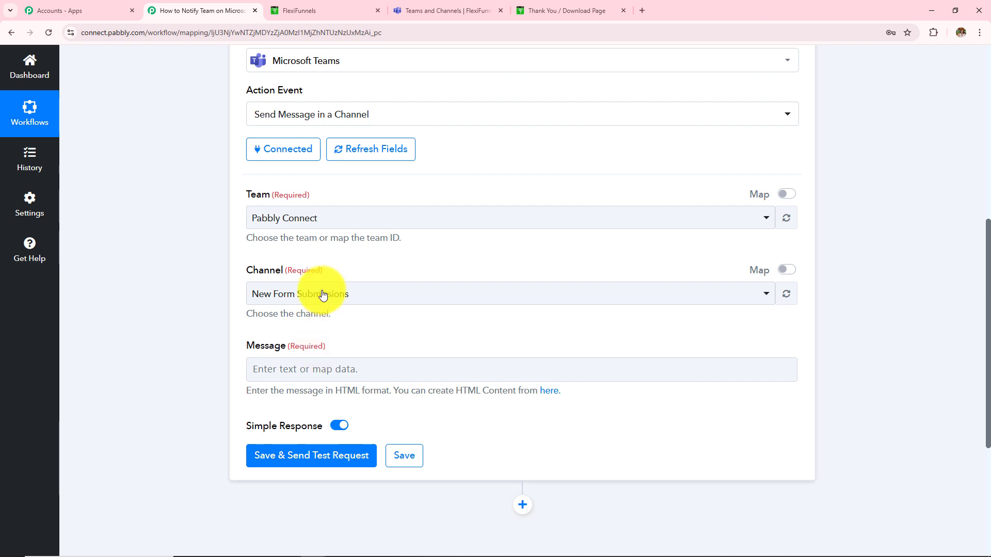
{"action": "left_click", "coordinate": [323, 295]}
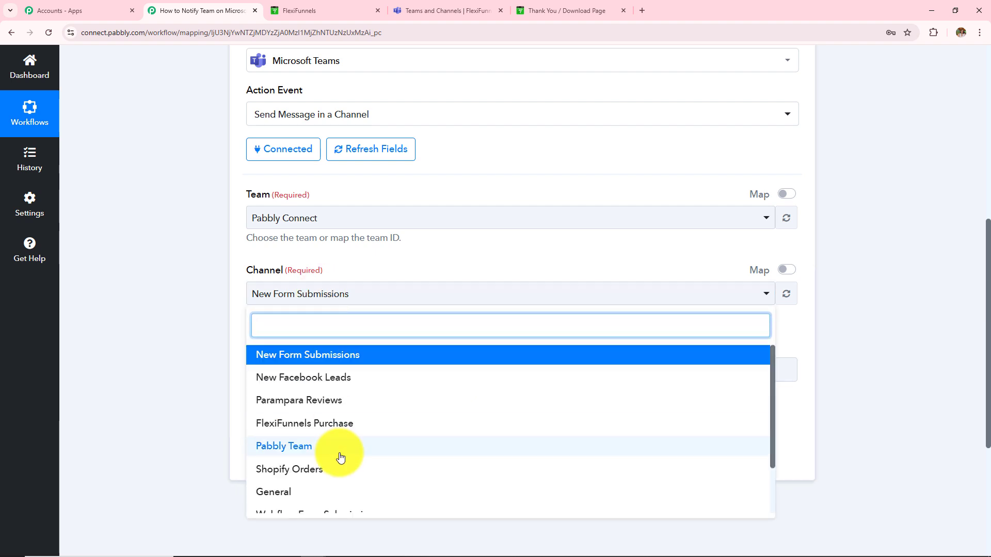
{"action": "scroll", "coordinate": [339, 457], "scroll_direction": "down", "scroll_amount": 2}
{"action": "scroll", "coordinate": [339, 453], "scroll_direction": "up", "scroll_amount": 2}
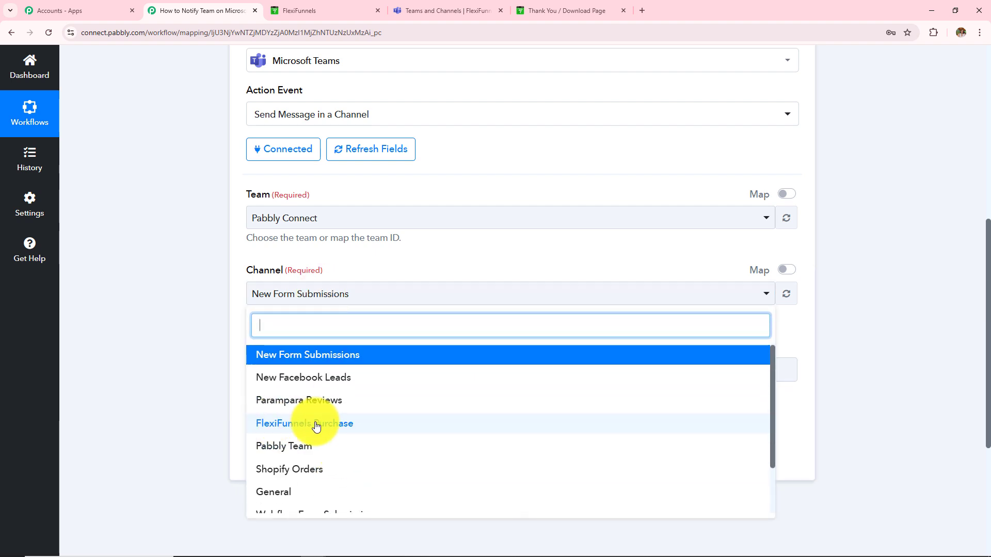
{"action": "left_click", "coordinate": [287, 423]}
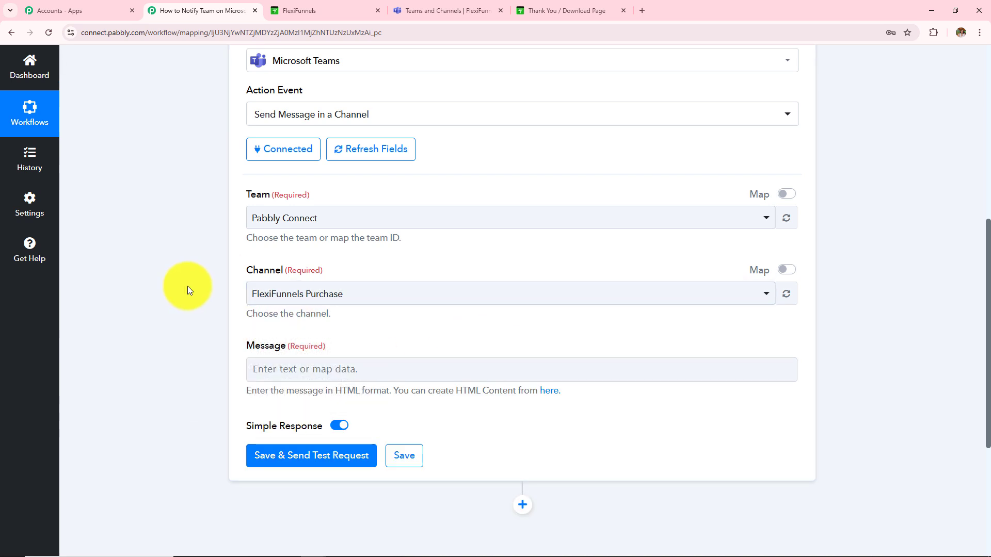
{"action": "left_click", "coordinate": [301, 369]}
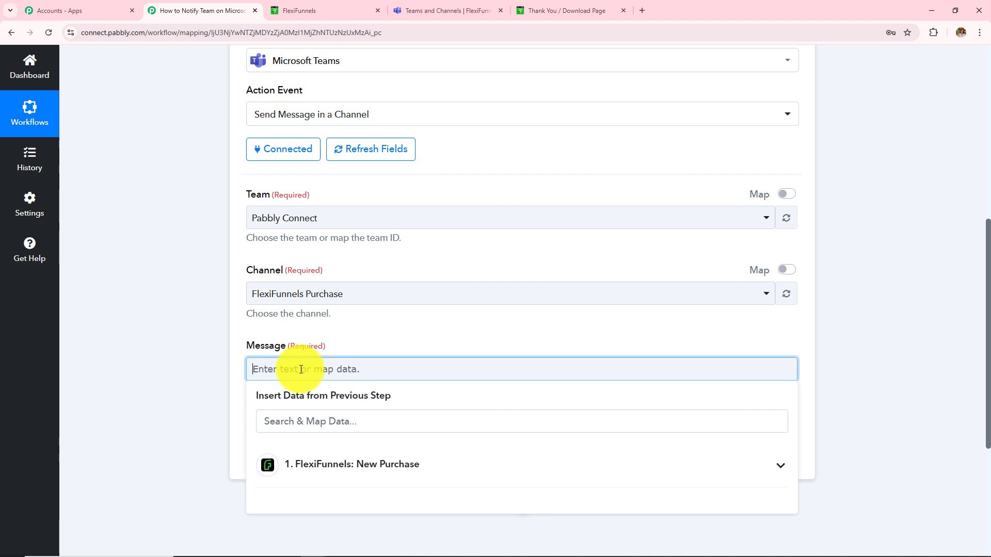
Write the 'Hello Team' message with purchase notice, Name/Email/Phone/Product/Price labels and Thanks/Regards sign-off
{"action": "type", "text": "Hello Team"}
{"action": "key", "text": "Return"}
{"action": "type", "text": "A"}
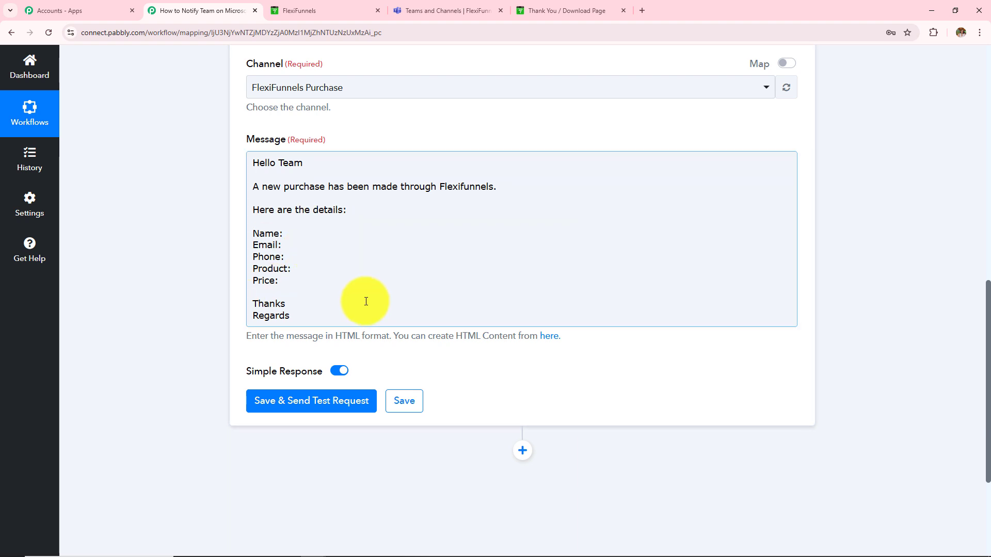
{"action": "left_click", "coordinate": [350, 302]}
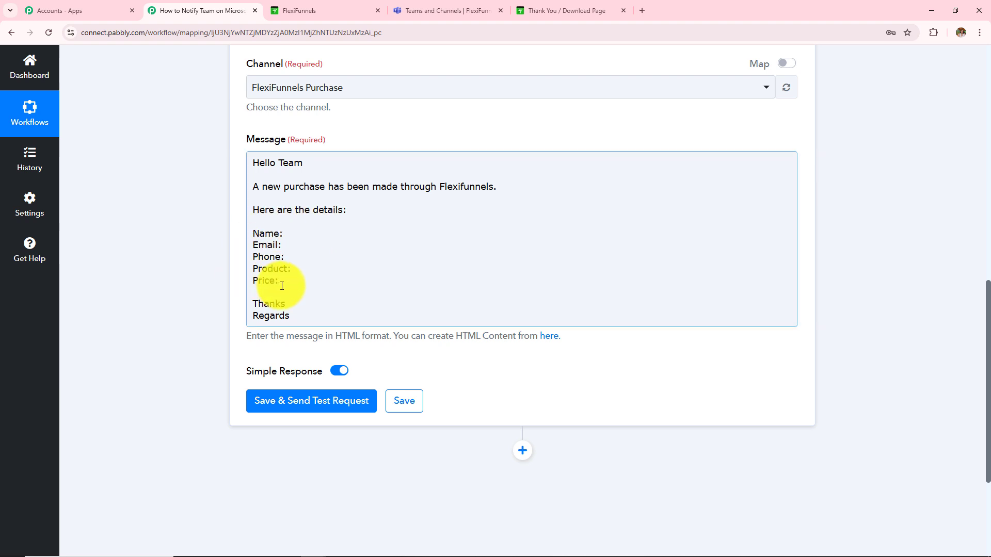
{"action": "left_click_drag", "start_coordinate": [281, 282], "coordinate": [233, 239]}
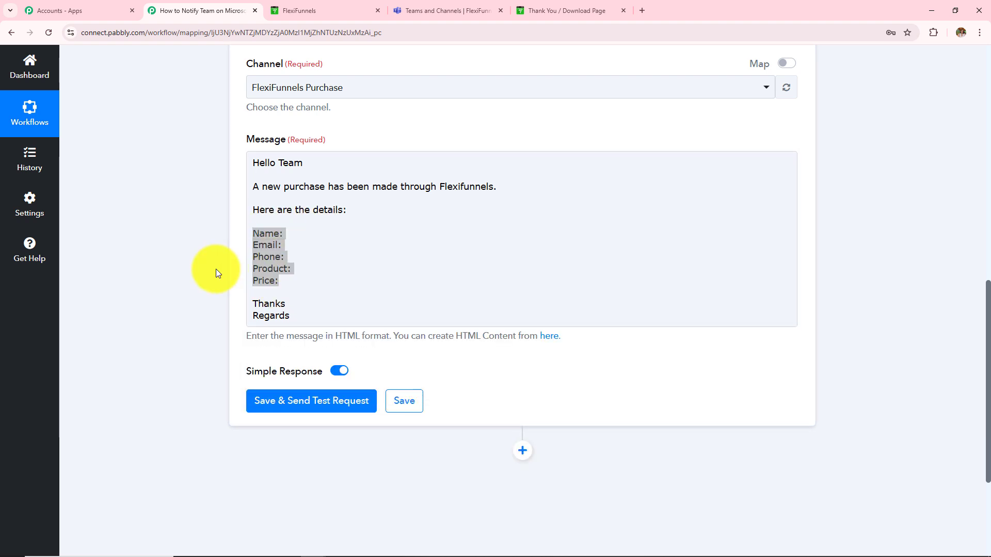
{"action": "left_click", "coordinate": [294, 237]}
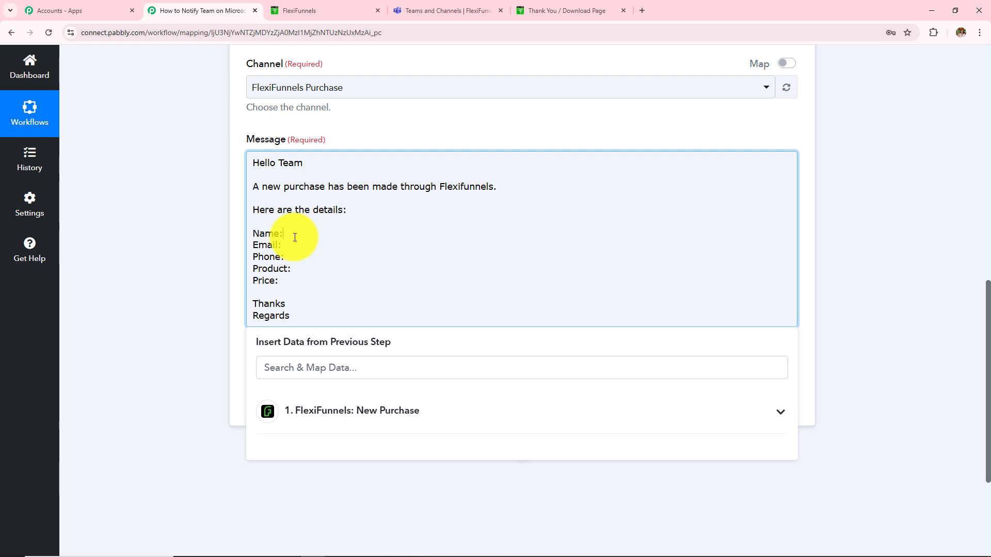
{"action": "scroll", "coordinate": [318, 430], "scroll_direction": "up", "scroll_amount": 8}
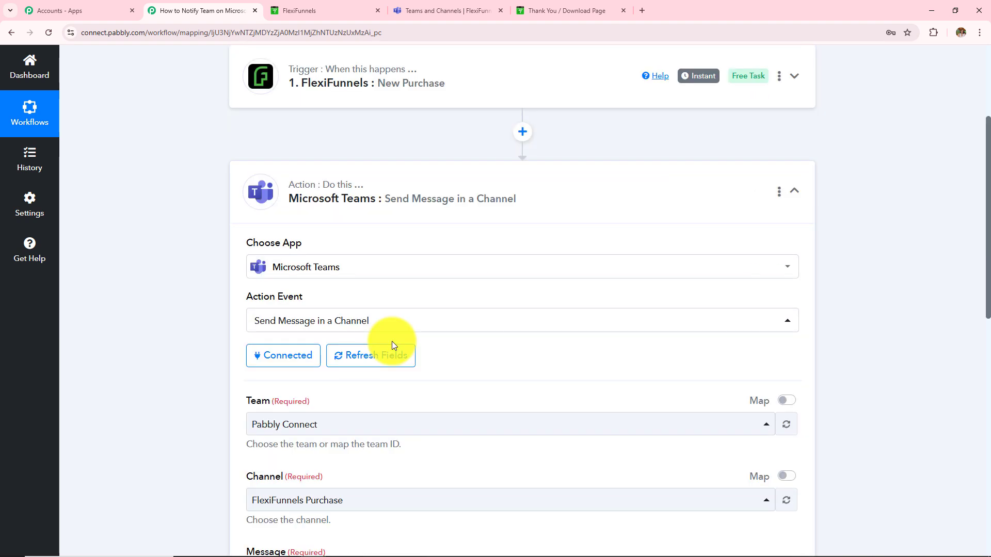
Map the purchase's First Name and Last Name after the Name: label
{"action": "scroll", "coordinate": [443, 258], "scroll_direction": "down", "scroll_amount": 4}
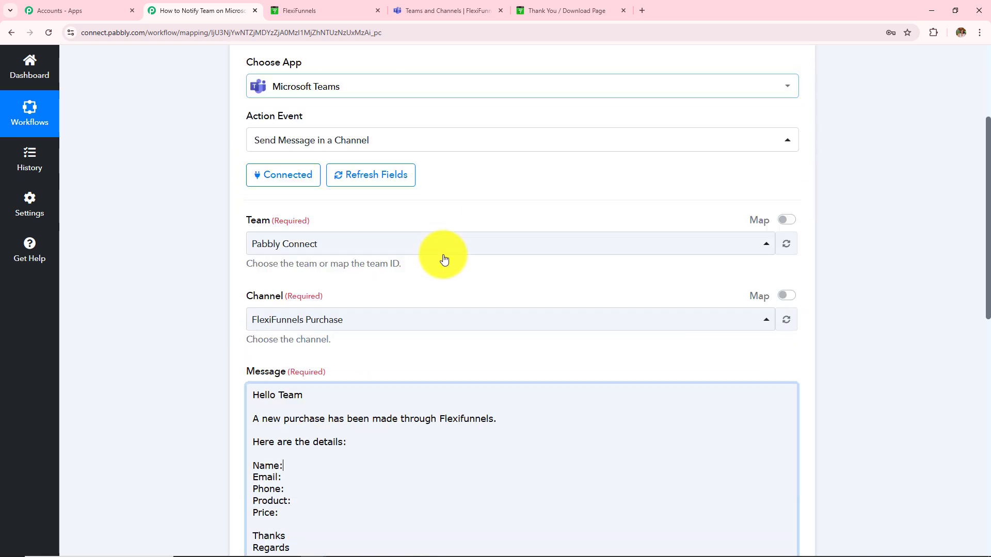
{"action": "scroll", "coordinate": [441, 256], "scroll_direction": "down", "scroll_amount": 5}
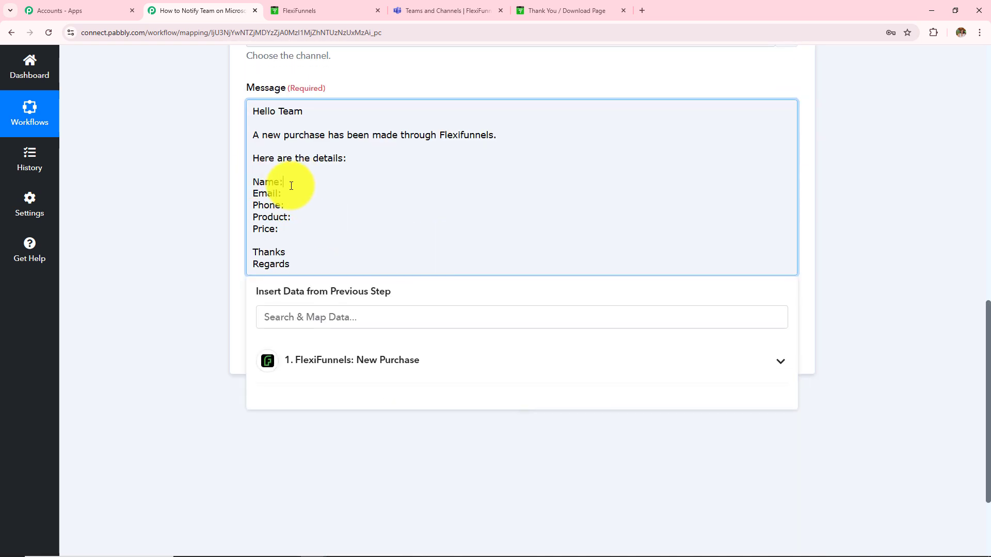
{"action": "left_click", "coordinate": [385, 368]}
{"action": "scroll", "coordinate": [402, 436], "scroll_direction": "down", "scroll_amount": 5}
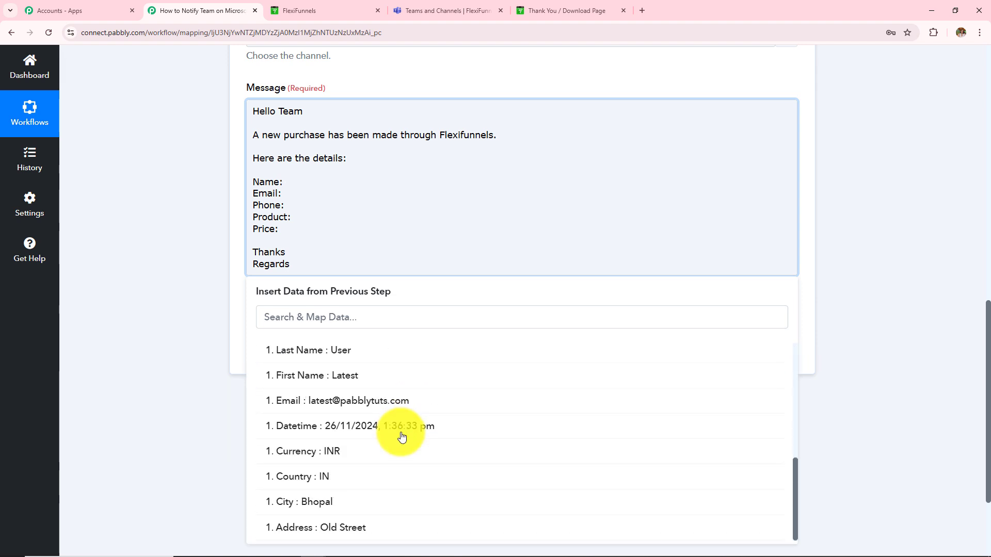
{"action": "scroll", "coordinate": [402, 437], "scroll_direction": "up", "scroll_amount": 3}
{"action": "scroll", "coordinate": [402, 436], "scroll_direction": "down", "scroll_amount": 2}
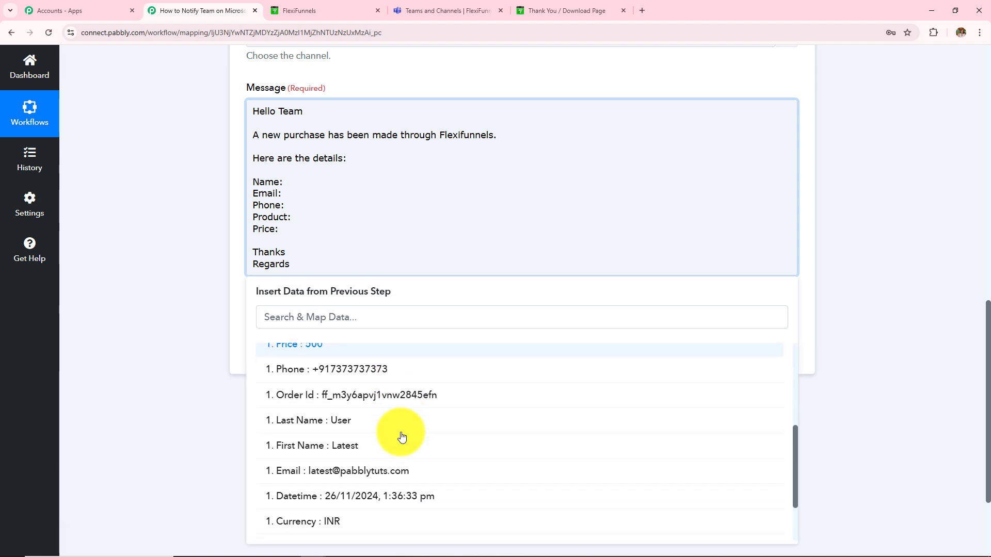
{"action": "scroll", "coordinate": [401, 437], "scroll_direction": "down", "scroll_amount": 1}
{"action": "left_click", "coordinate": [380, 434]}
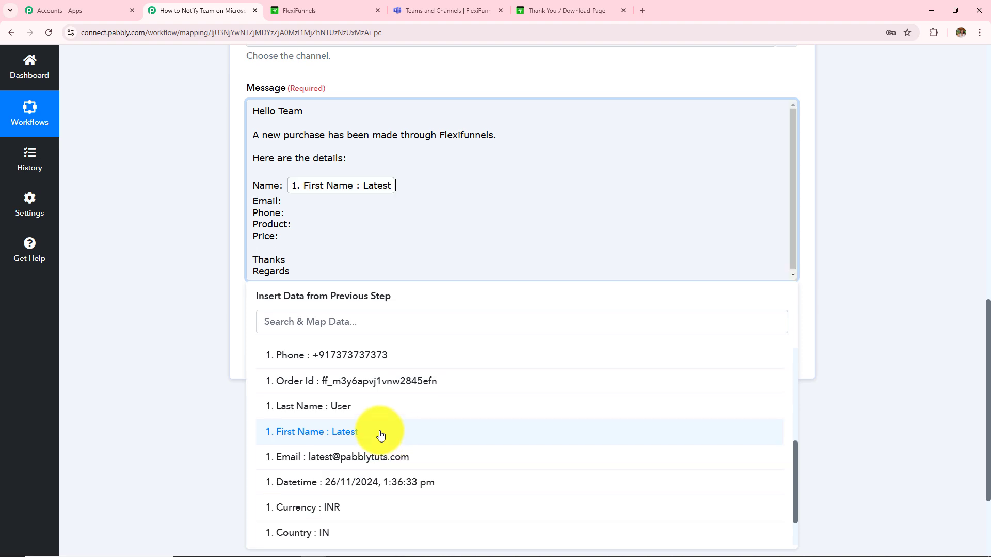
{"action": "left_click", "coordinate": [359, 409]}
Map the purchase's Email and Phone fields after the Email: and Phone: labels
{"action": "left_click", "coordinate": [396, 187]}
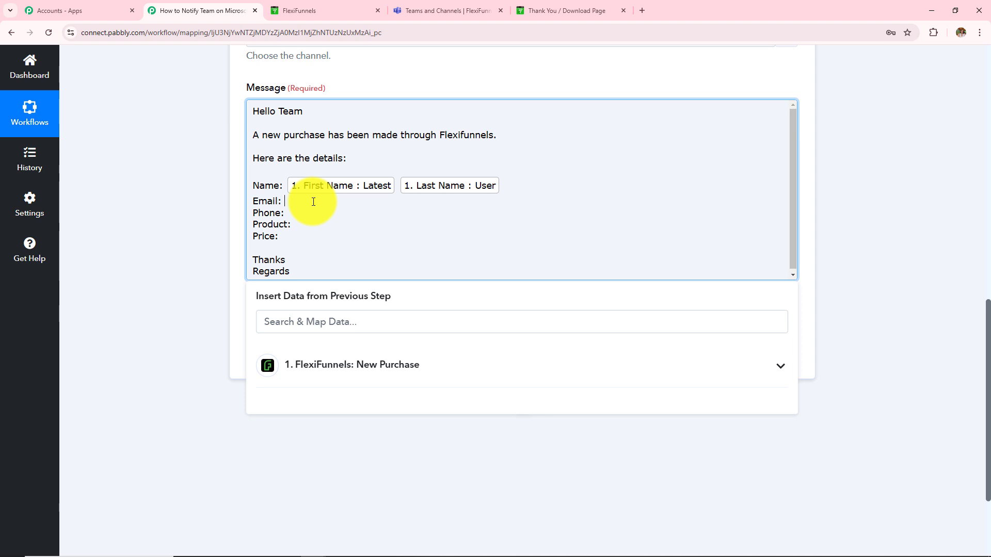
{"action": "left_click", "coordinate": [364, 366]}
{"action": "scroll", "coordinate": [369, 371], "scroll_direction": "down", "scroll_amount": 5}
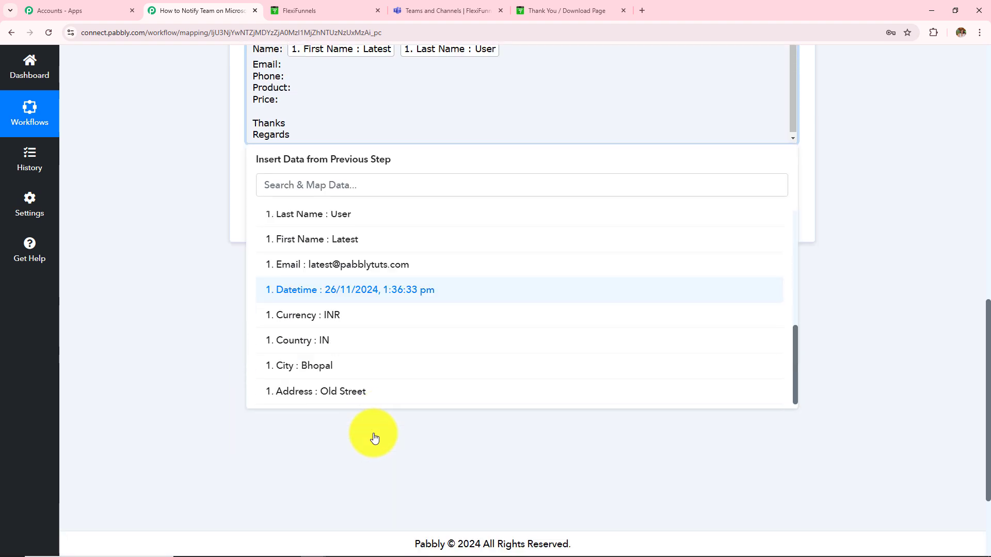
{"action": "scroll", "coordinate": [369, 413], "scroll_direction": "up", "scroll_amount": 3}
{"action": "left_click", "coordinate": [377, 399]}
{"action": "left_click", "coordinate": [169, 282]}
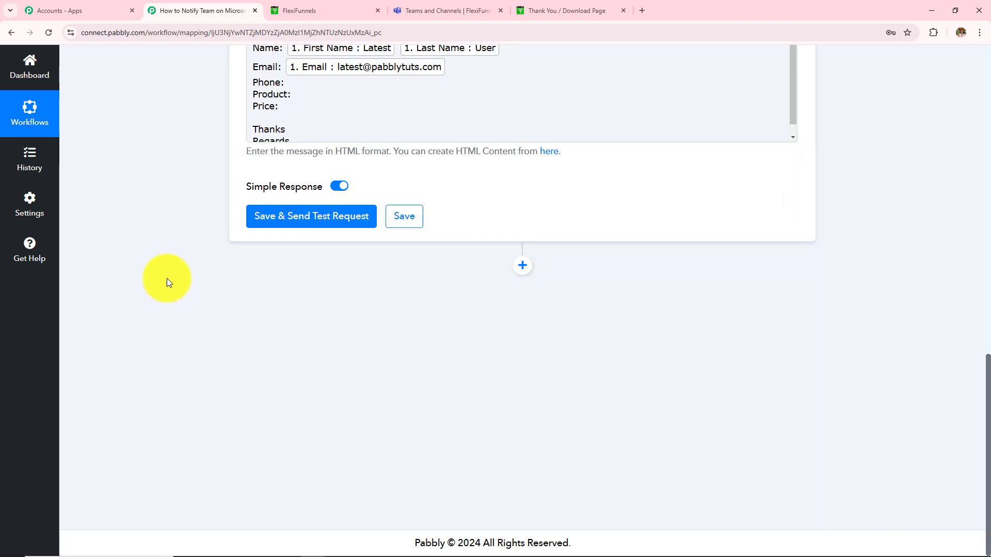
{"action": "left_click", "coordinate": [298, 86]}
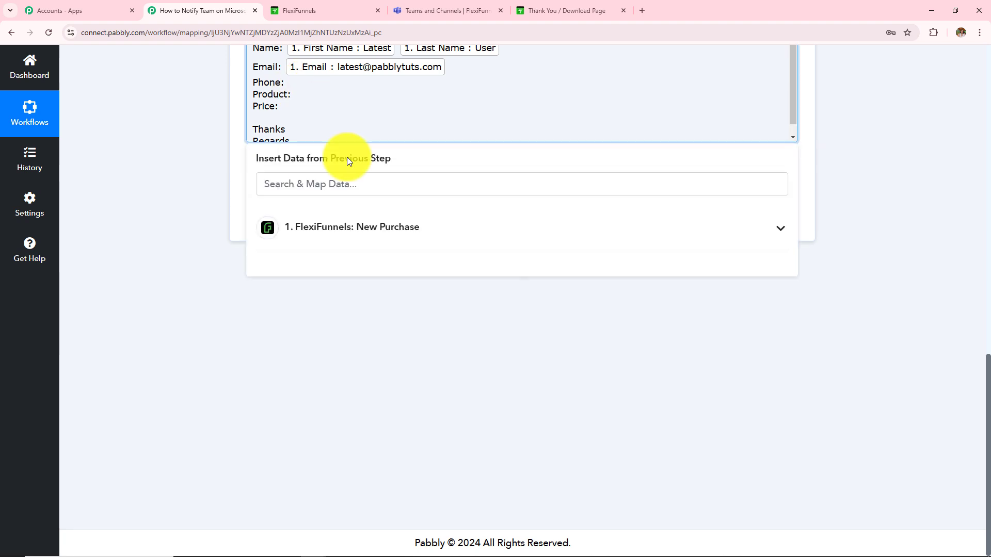
{"action": "left_click", "coordinate": [376, 227]}
{"action": "scroll", "coordinate": [369, 387], "scroll_direction": "down", "scroll_amount": 3}
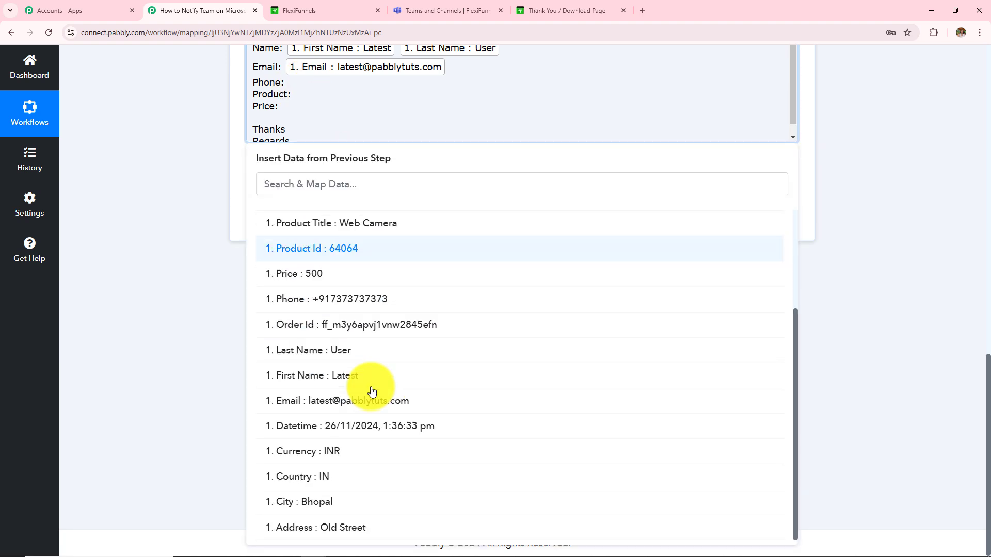
{"action": "left_click", "coordinate": [381, 300]}
{"action": "left_click", "coordinate": [230, 213]}
Map Product Title after Product: and Price after Price: in the message
{"action": "left_click", "coordinate": [305, 108]}
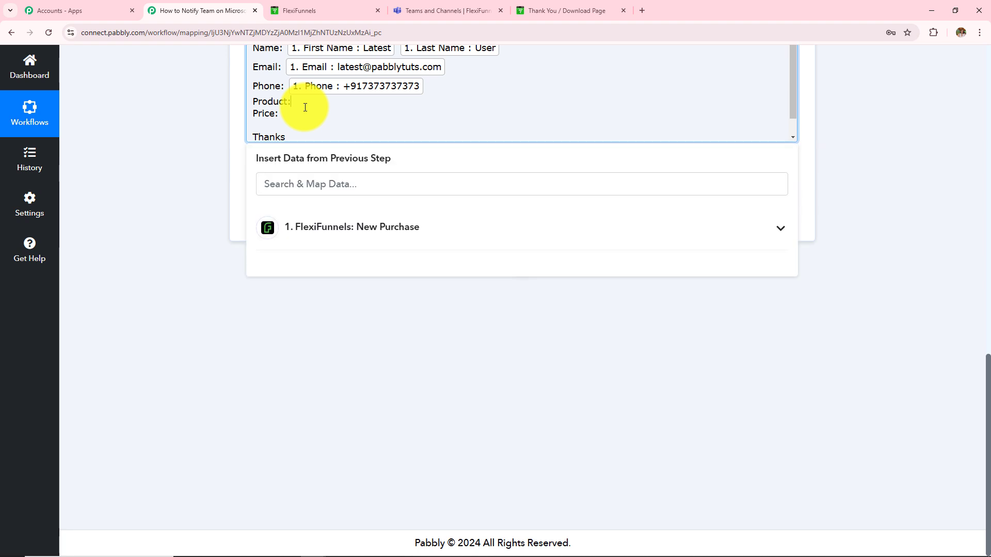
{"action": "left_click", "coordinate": [348, 225]}
{"action": "scroll", "coordinate": [392, 415], "scroll_direction": "down", "scroll_amount": 3}
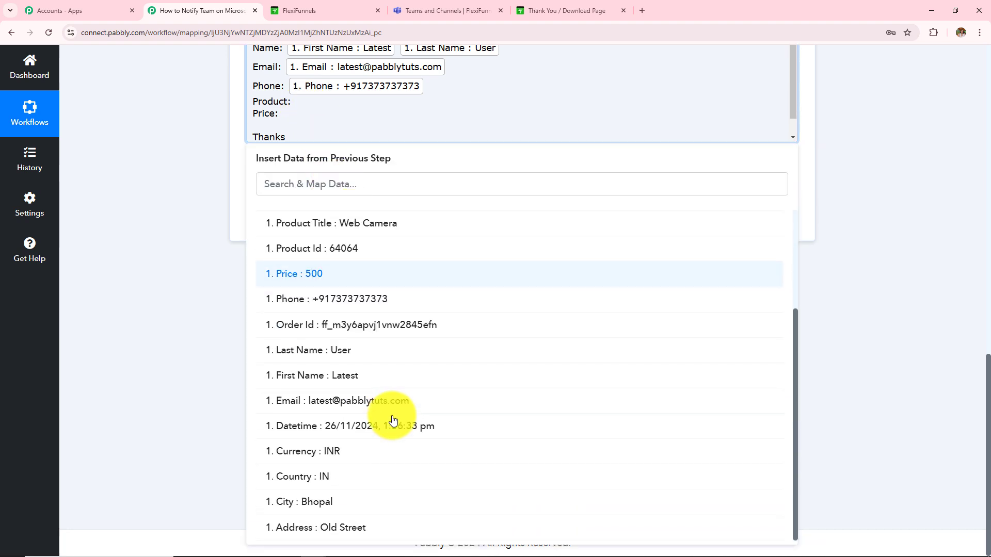
{"action": "scroll", "coordinate": [391, 420], "scroll_direction": "up", "scroll_amount": 3}
{"action": "left_click", "coordinate": [391, 364]}
{"action": "left_click", "coordinate": [172, 310]}
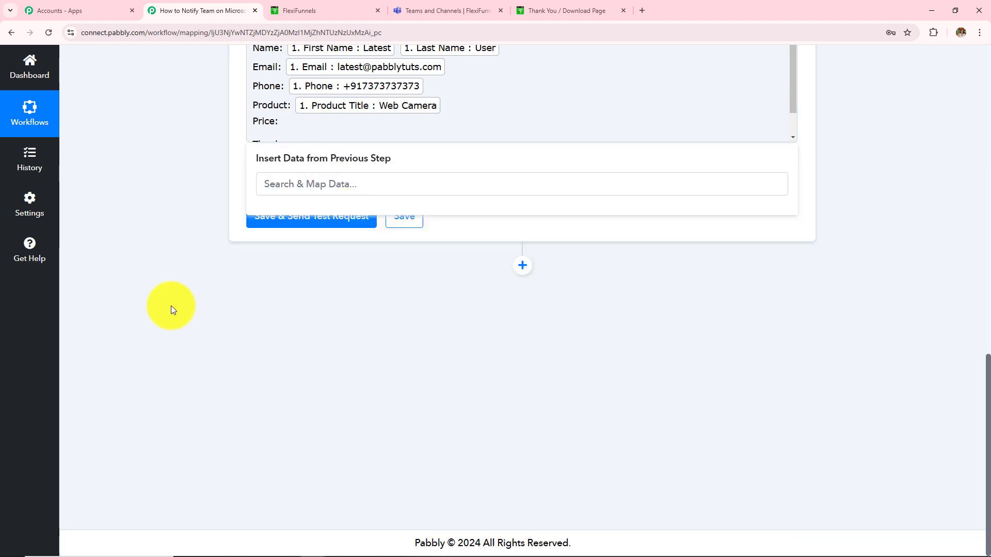
{"action": "left_click", "coordinate": [284, 121]}
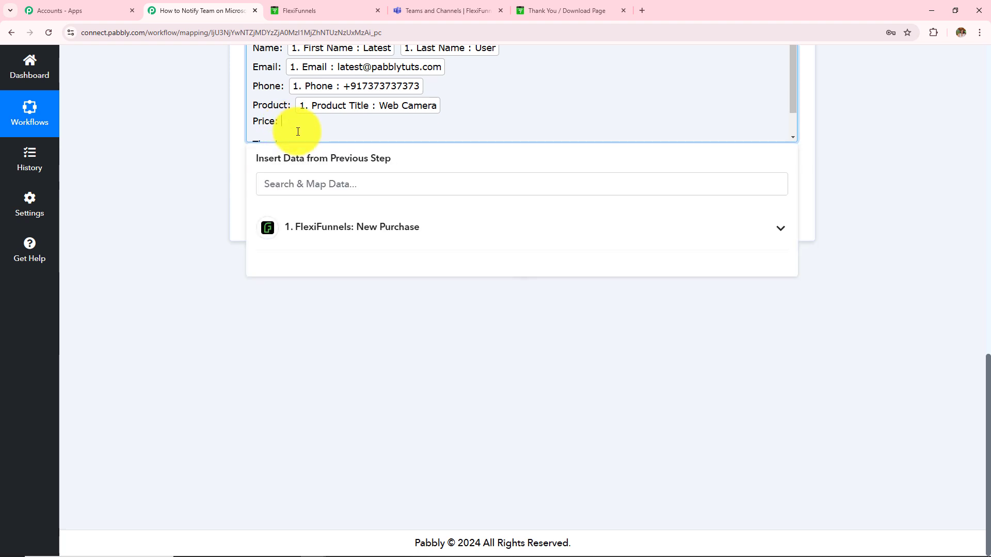
{"action": "left_click", "coordinate": [354, 227]}
{"action": "left_click", "coordinate": [319, 413]}
{"action": "left_click", "coordinate": [129, 287]}
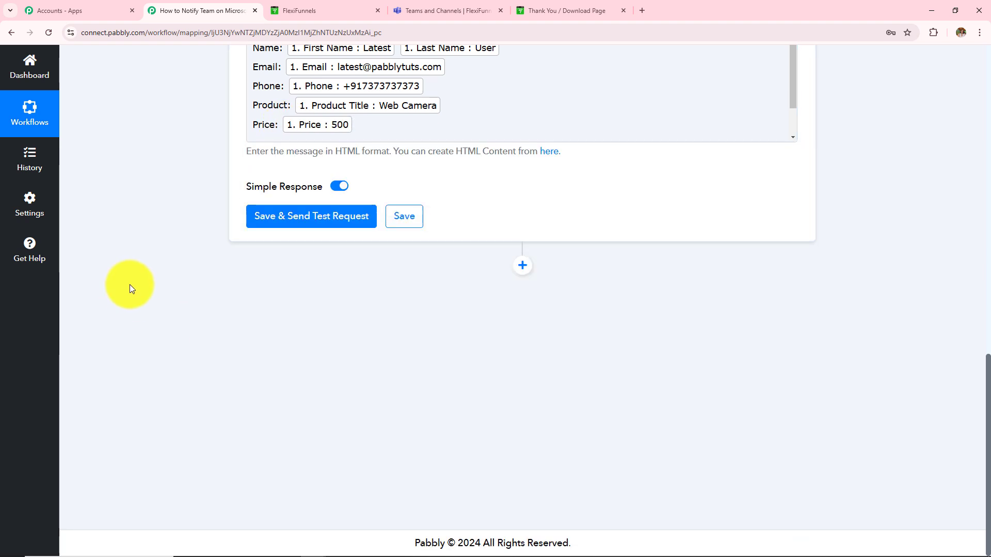
{"action": "scroll", "coordinate": [326, 287], "scroll_direction": "up", "scroll_amount": 4}
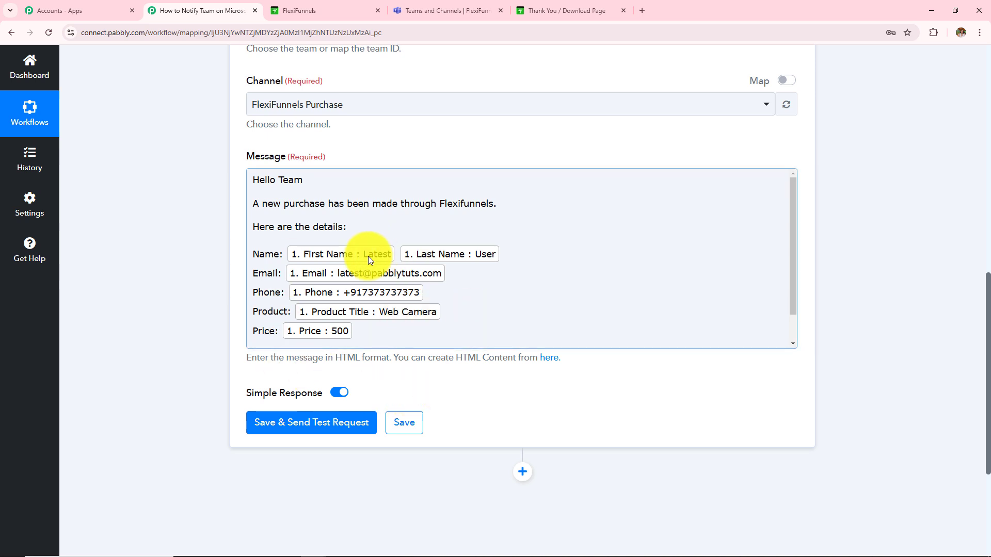
Save the Teams step, send a test message, and read the returned Body Content
{"action": "left_click", "coordinate": [307, 430]}
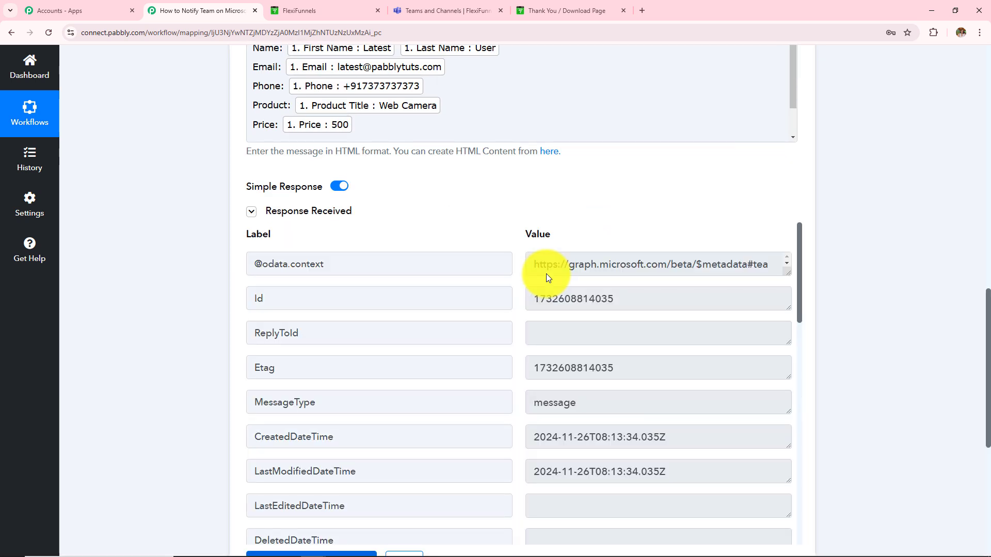
{"action": "scroll", "coordinate": [597, 407], "scroll_direction": "down", "scroll_amount": 5}
{"action": "scroll", "coordinate": [597, 407], "scroll_direction": "down", "scroll_amount": 10}
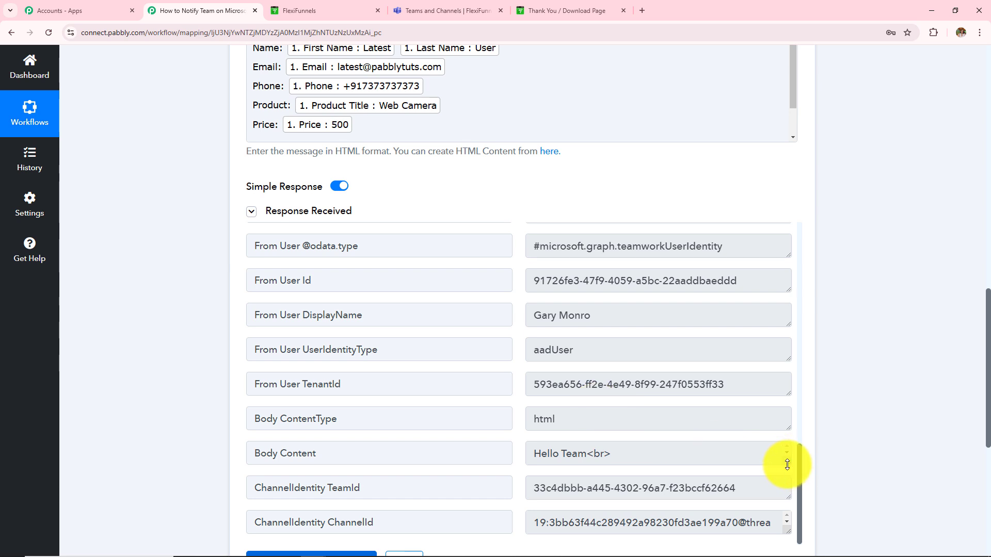
{"action": "left_click_drag", "start_coordinate": [787, 462], "coordinate": [773, 537]}
{"action": "scroll", "coordinate": [666, 335], "scroll_direction": "down", "scroll_amount": 3}
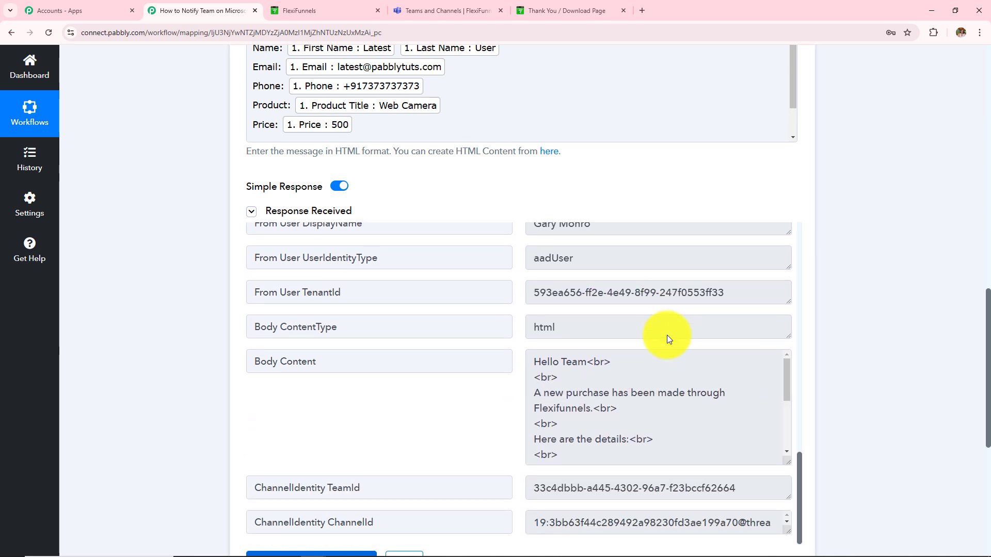
{"action": "scroll", "coordinate": [551, 166], "scroll_direction": "up", "scroll_amount": 3}
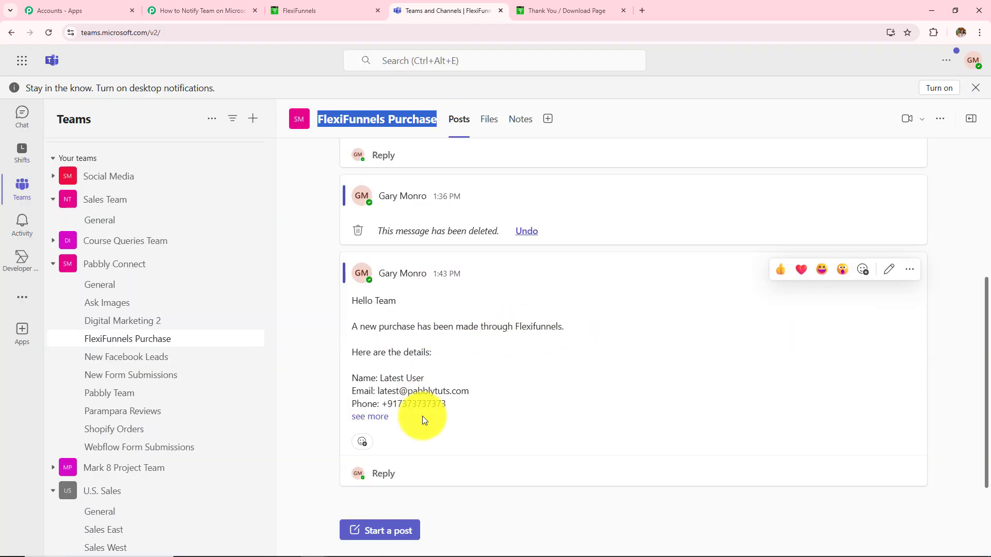
Expand the new FlexiFunnels Purchase post and review the buyer details, Web Camera product and 500 price
{"action": "left_click", "coordinate": [383, 421]}
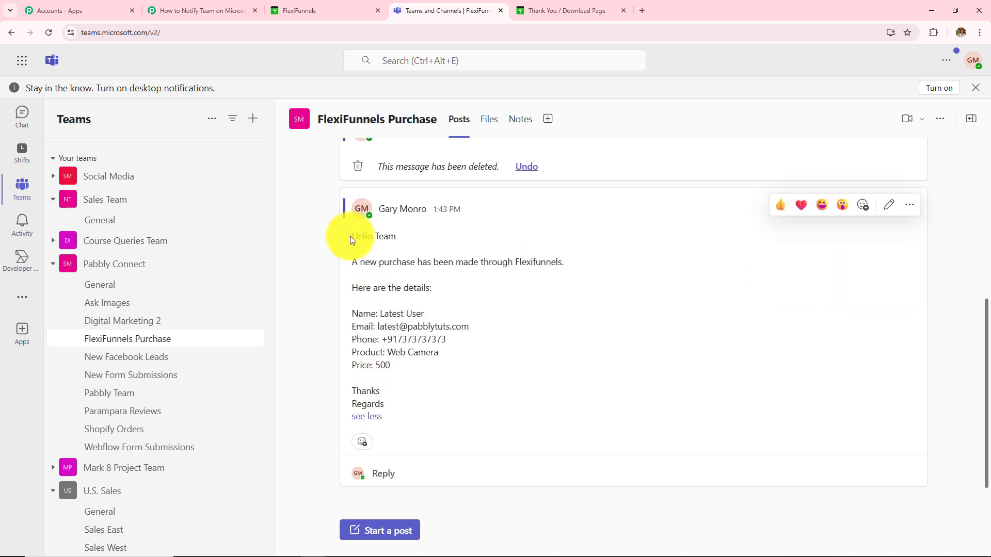
{"action": "left_click_drag", "start_coordinate": [349, 236], "coordinate": [456, 425]}
{"action": "left_click", "coordinate": [617, 367]}
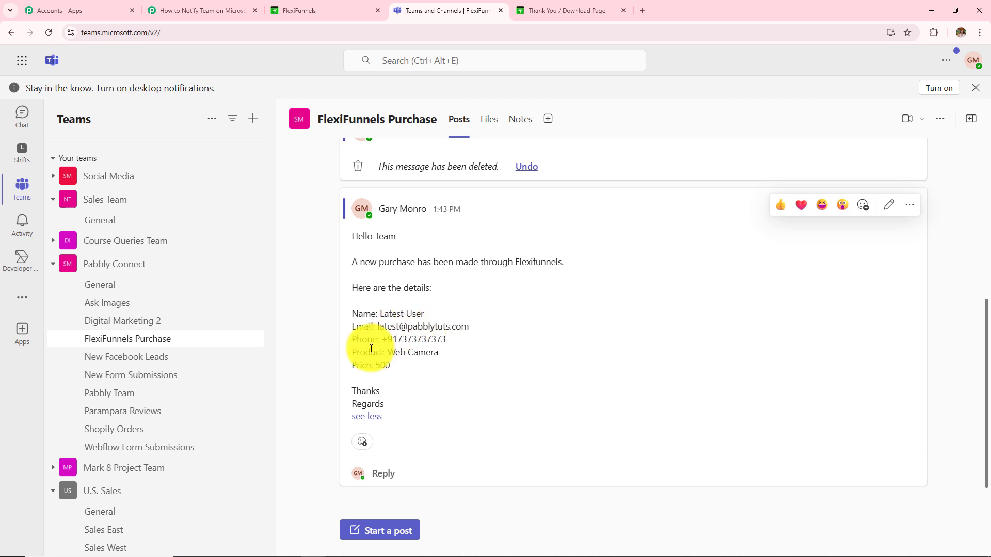
{"action": "left_click_drag", "start_coordinate": [383, 342], "coordinate": [385, 405]}
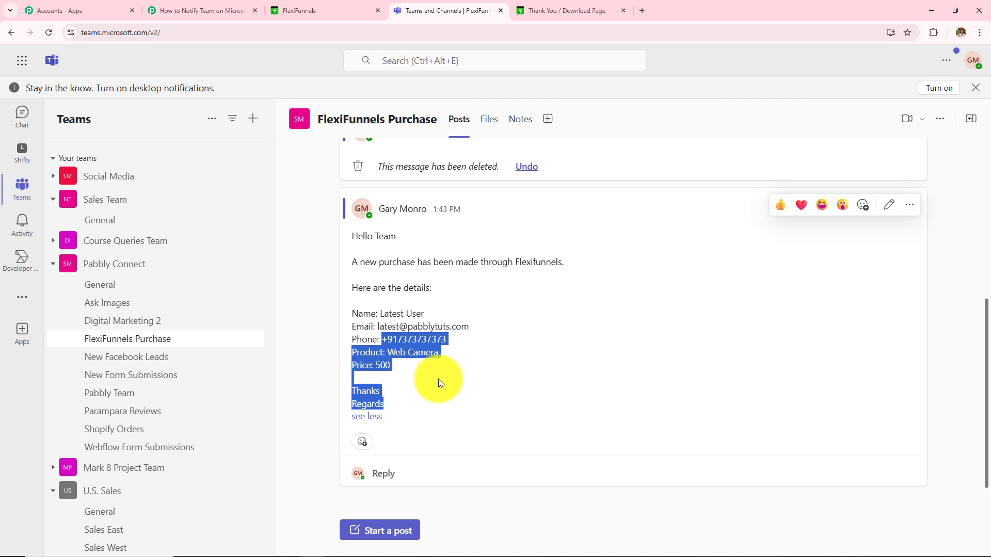
{"action": "left_click", "coordinate": [463, 381]}
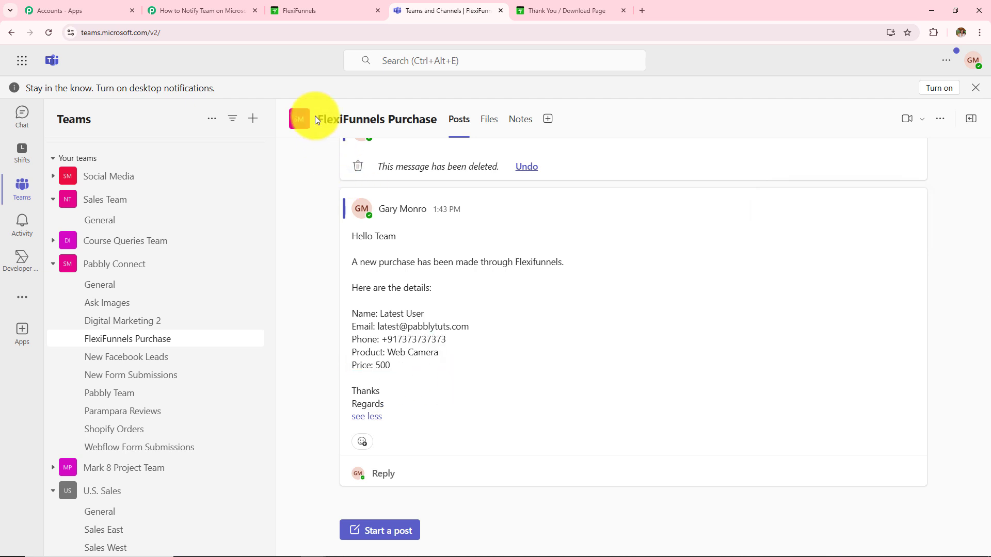
{"action": "left_click_drag", "start_coordinate": [315, 115], "coordinate": [449, 124]}
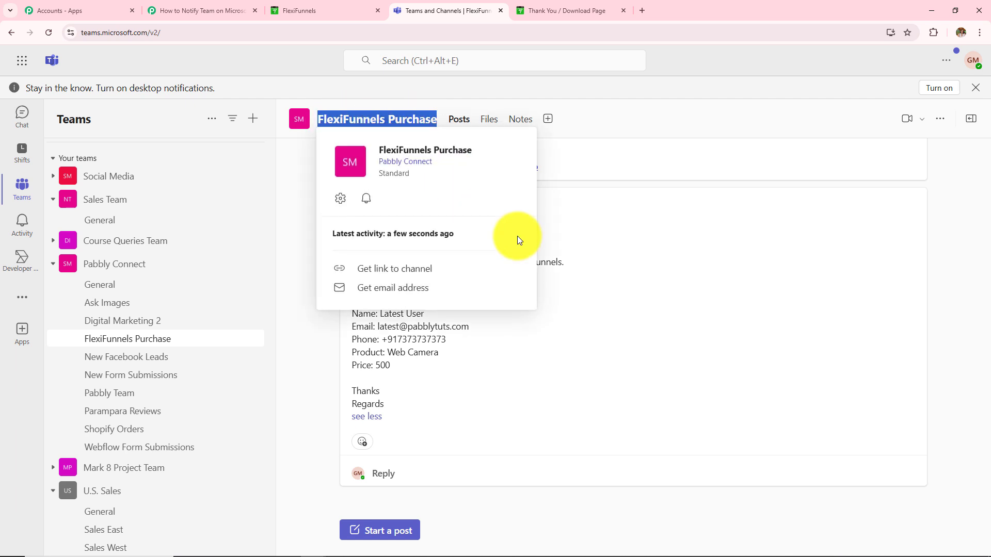
{"action": "left_click", "coordinate": [643, 285]}
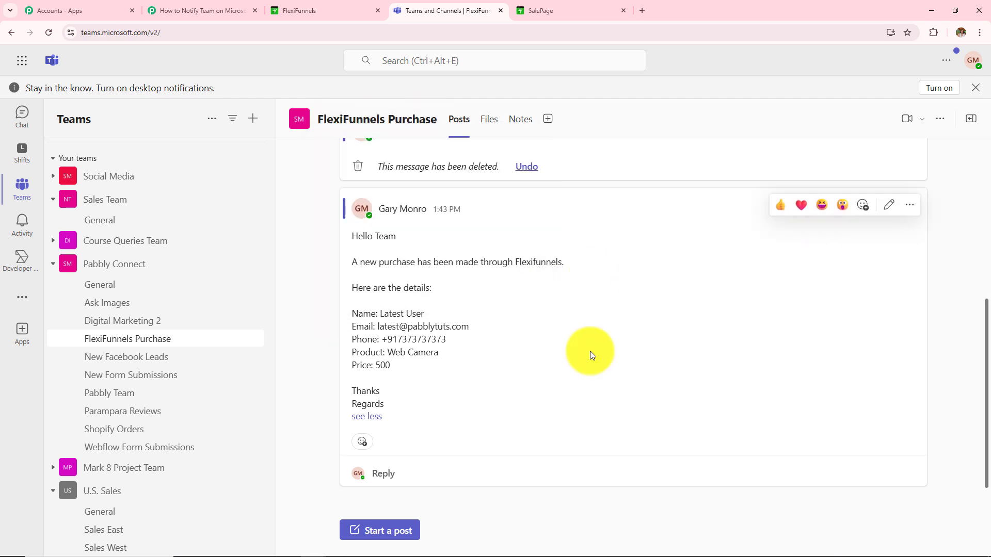
Start the Web Camera checkout and fill in the customer's name, e-mail and autofilled contact details
{"action": "left_click", "coordinate": [593, 11]}
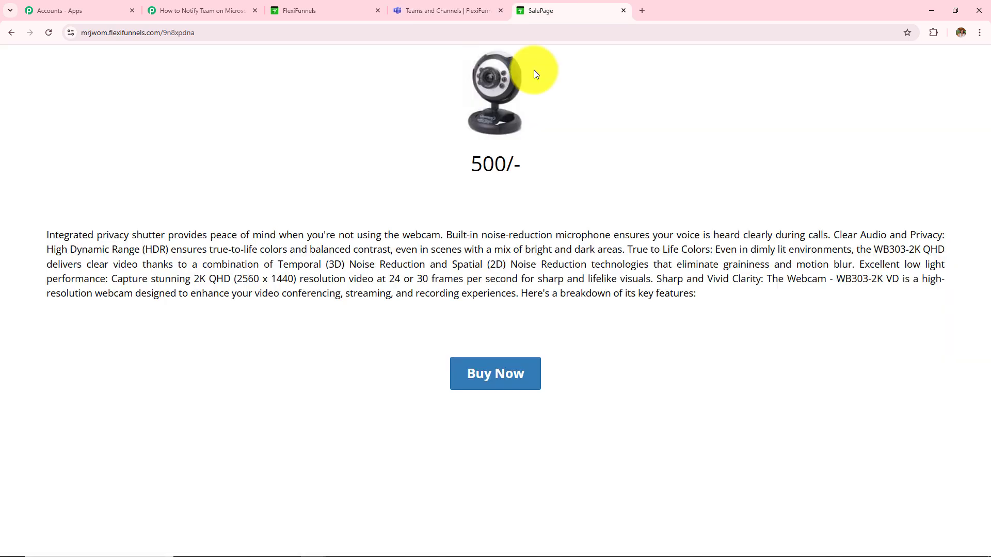
{"action": "left_click", "coordinate": [515, 379]}
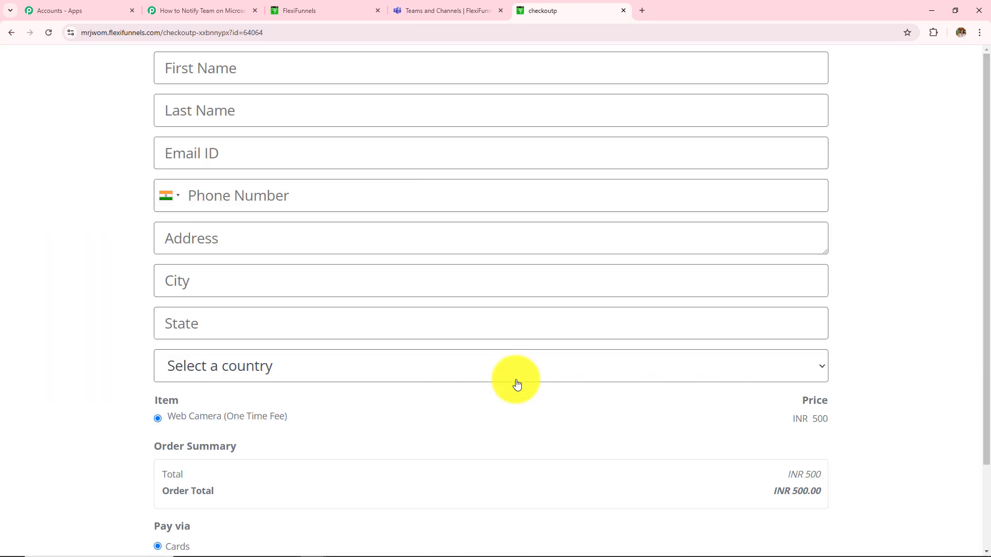
{"action": "left_click", "coordinate": [356, 67]}
{"action": "type", "text": "A"}
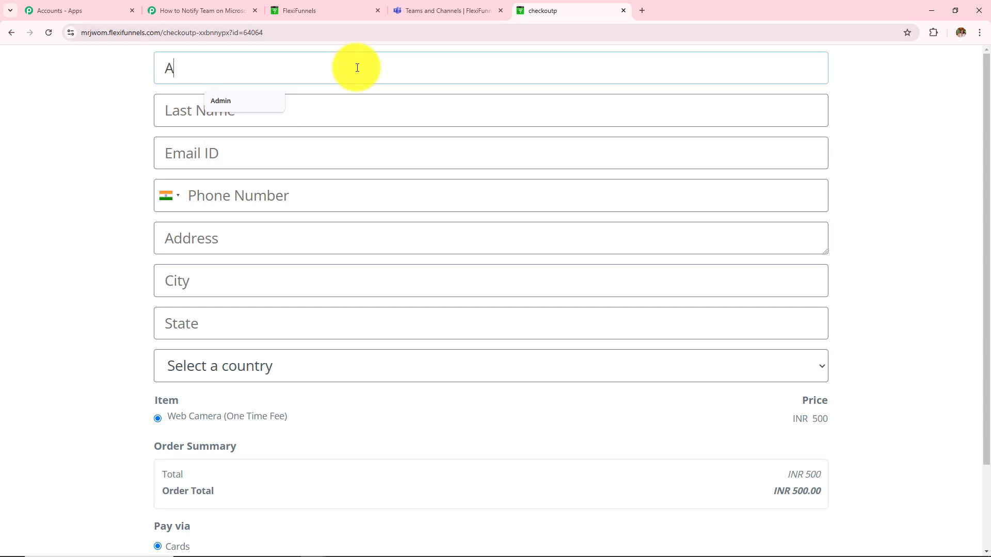
{"action": "type", "text": "dmin"}
{"action": "left_click", "coordinate": [358, 111]}
{"action": "type", "text": "Use"}
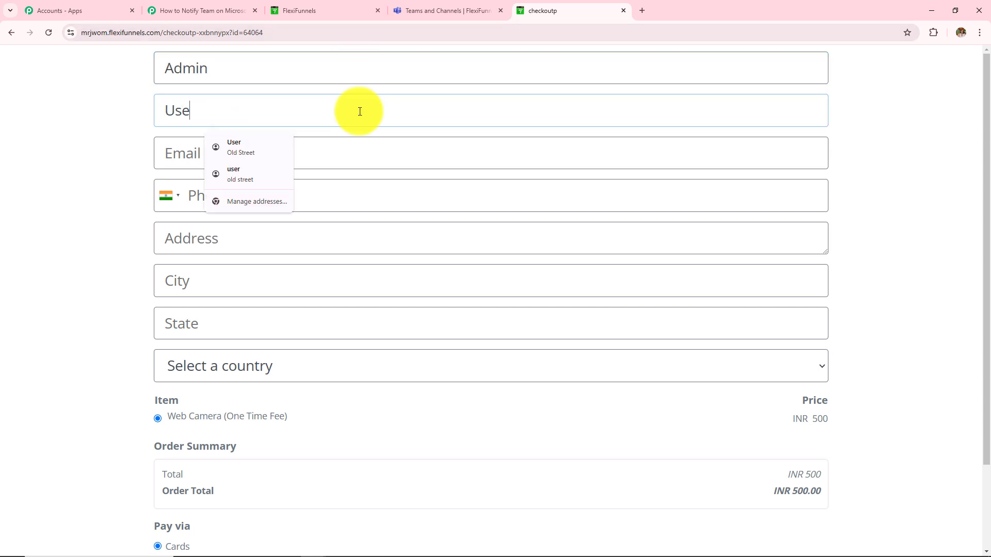
{"action": "type", "text": "r"}
{"action": "left_click", "coordinate": [364, 153]}
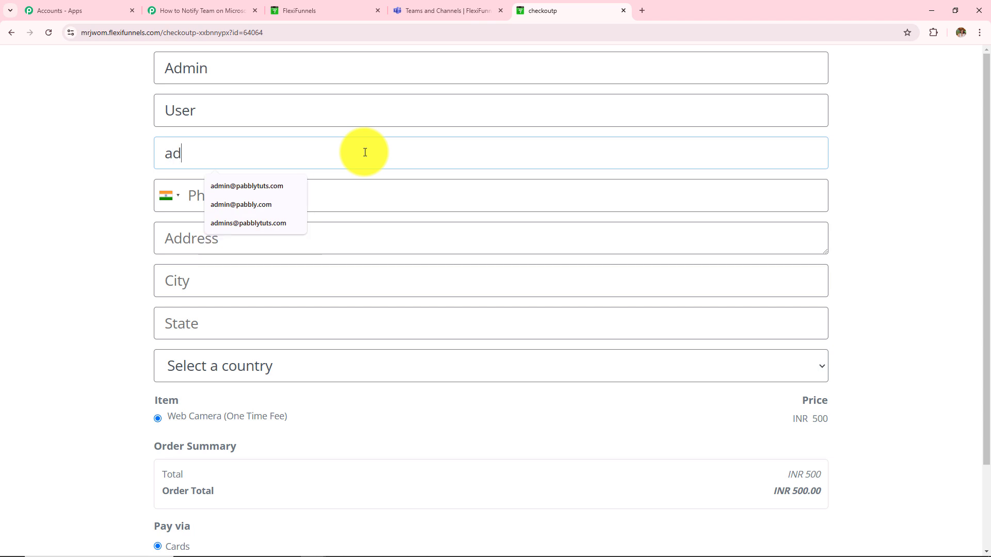
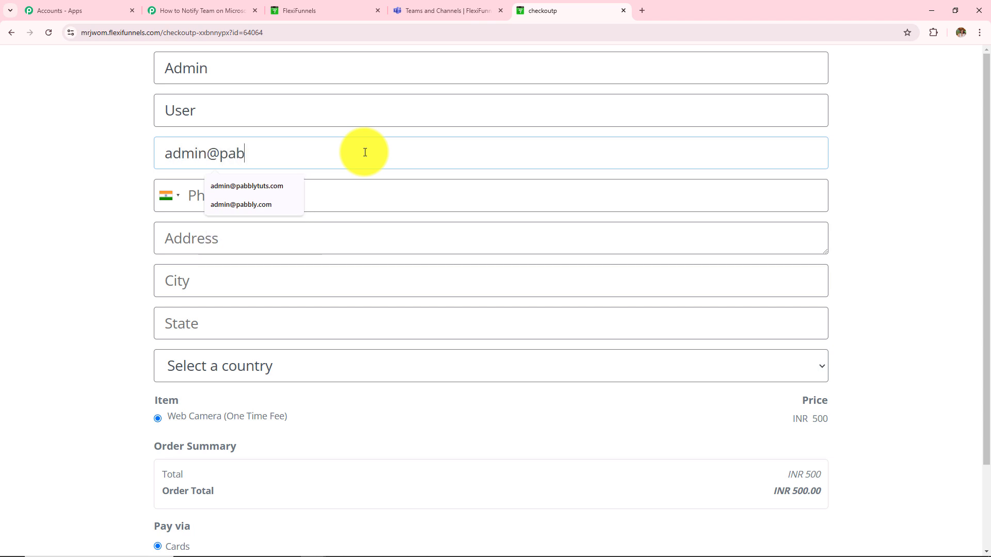
{"action": "left_click", "coordinate": [349, 188]}
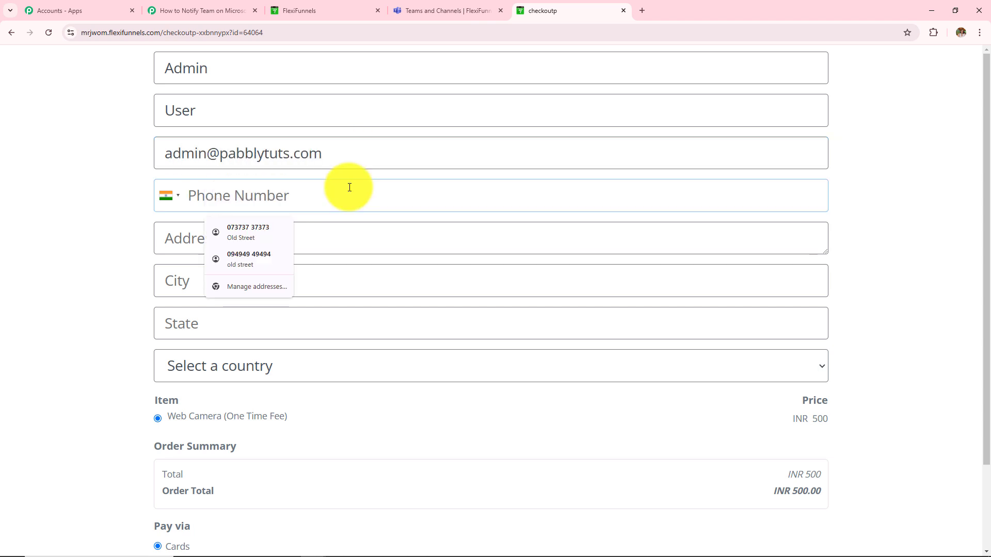
{"action": "left_click", "coordinate": [248, 232]}
Enter the test card details and complete the INR 500 Web Camera order, confirming the thank-you message
{"action": "scroll", "coordinate": [247, 261], "scroll_direction": "down", "scroll_amount": 2}
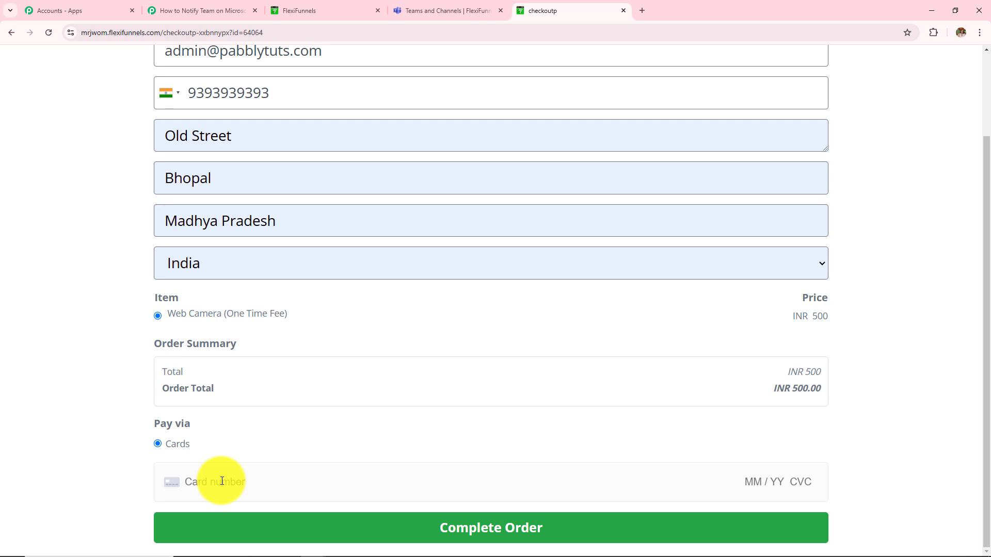
{"action": "type", "text": "4111 1111 1111 1111 11 / 26 666 63545"}
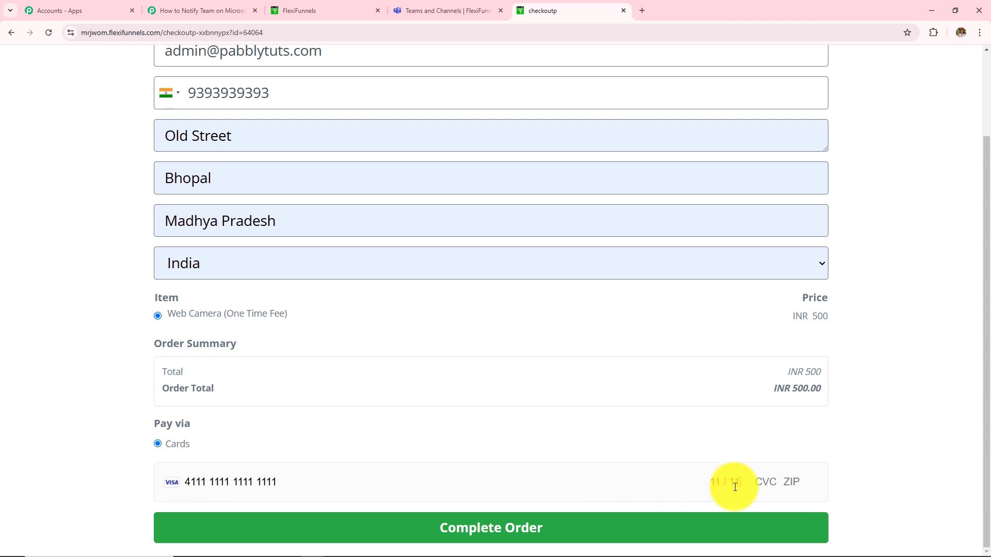
{"action": "scroll", "coordinate": [580, 540], "scroll_direction": "up", "scroll_amount": 2}
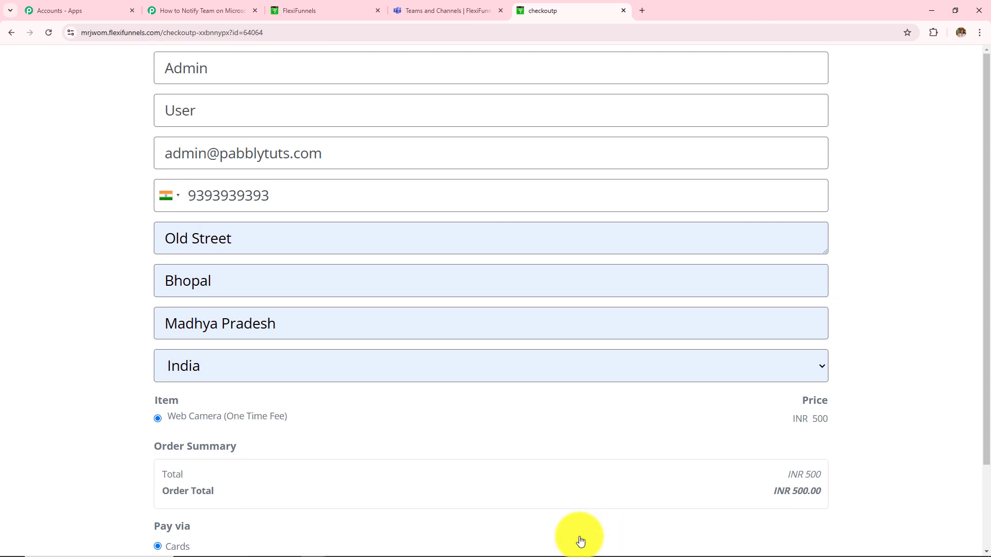
{"action": "scroll", "coordinate": [580, 541], "scroll_direction": "down", "scroll_amount": 2}
{"action": "left_click", "coordinate": [578, 523]}
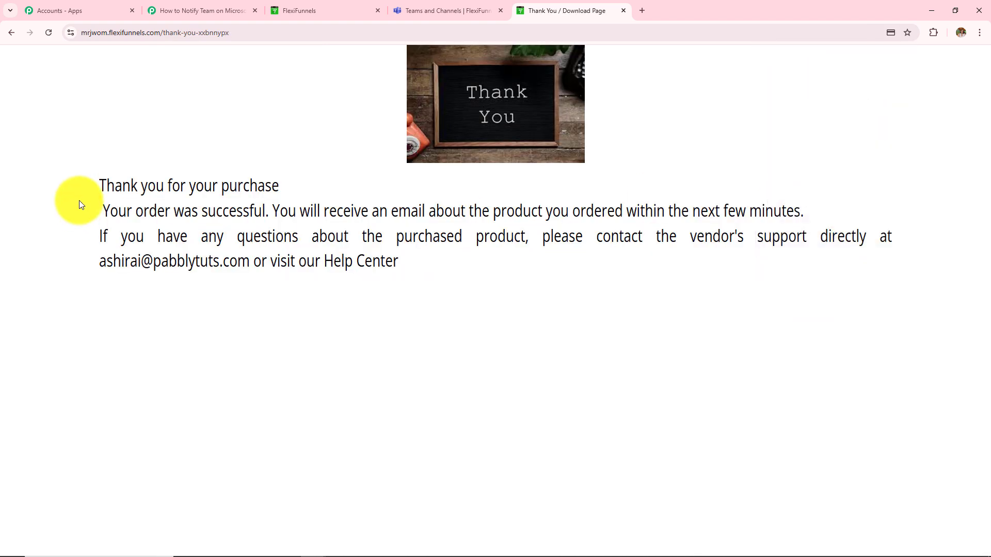
{"action": "left_click_drag", "start_coordinate": [165, 185], "coordinate": [411, 328]}
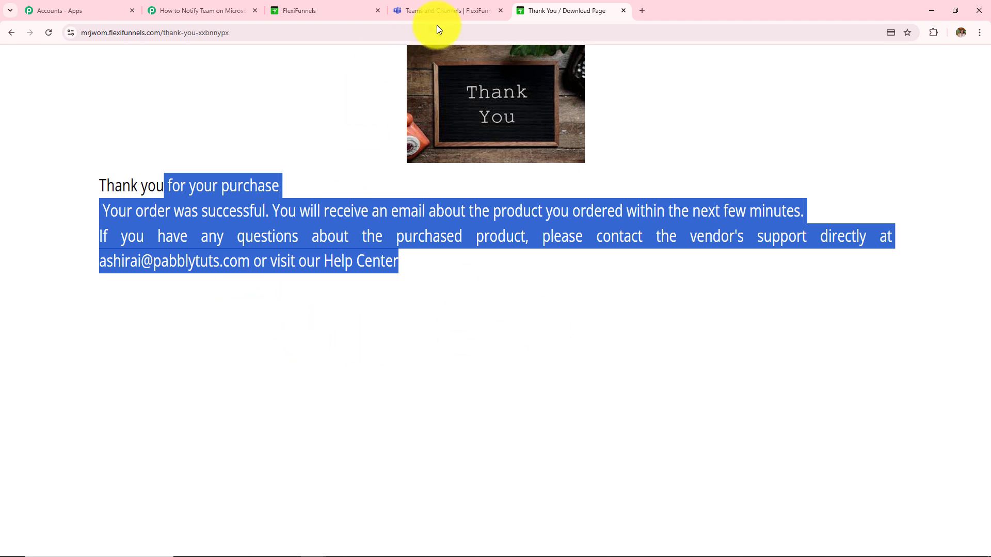
{"action": "left_click", "coordinate": [443, 11]}
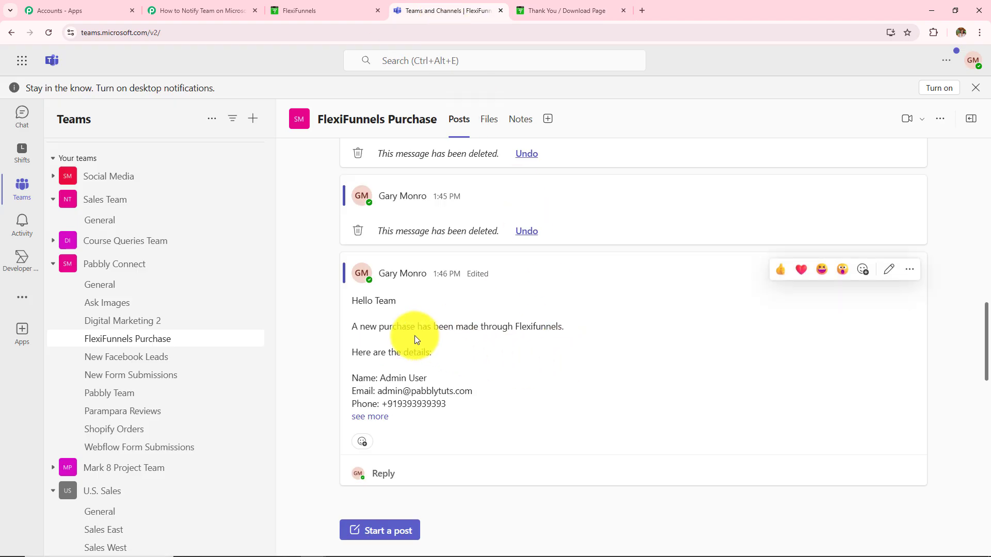
Expand the latest Teams post and check its customer, phone, Product: Web Camera and Price: 500 lines
{"action": "left_click", "coordinate": [381, 416]}
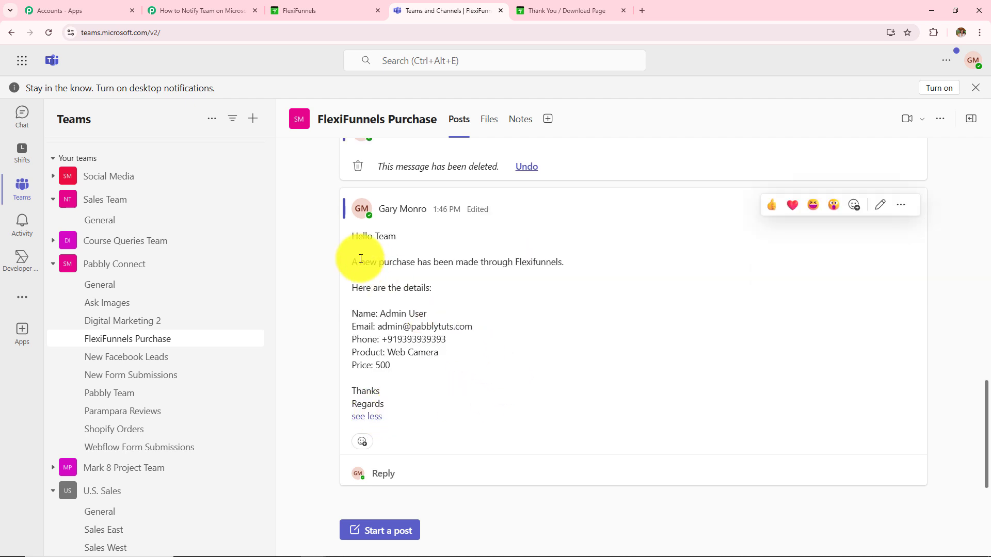
{"action": "left_click_drag", "start_coordinate": [351, 232], "coordinate": [563, 374]}
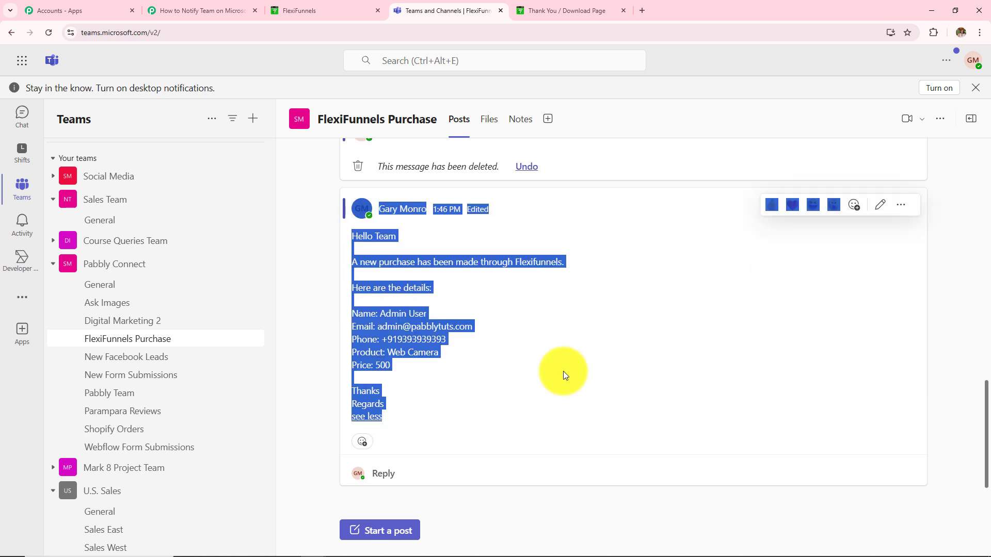
{"action": "left_click", "coordinate": [592, 346]}
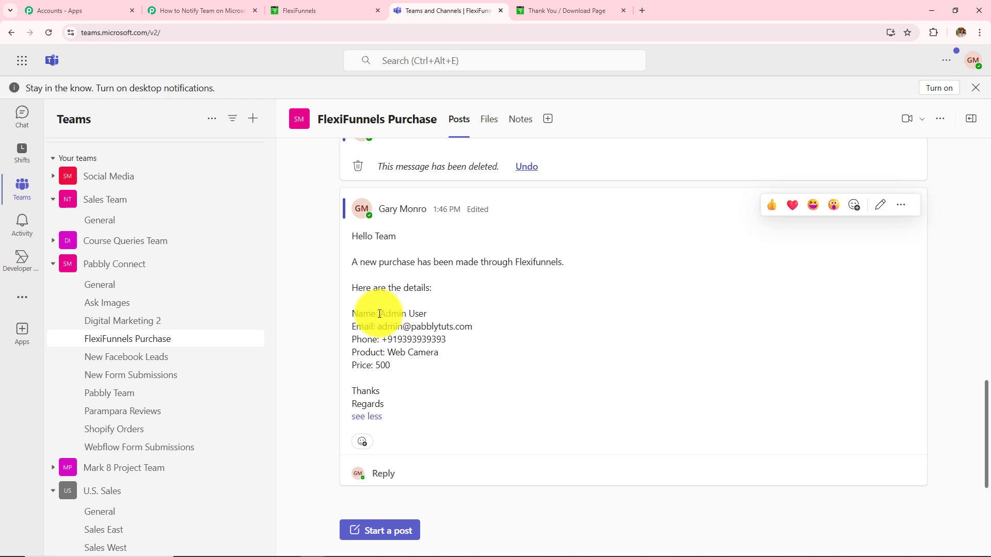
{"action": "left_click_drag", "start_coordinate": [379, 314], "coordinate": [542, 316]}
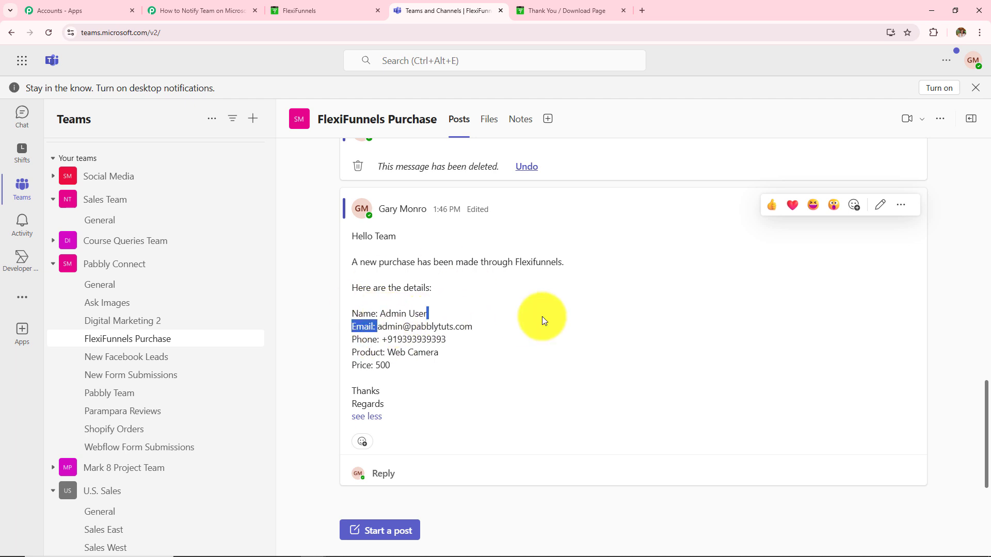
{"action": "left_click", "coordinate": [514, 328]}
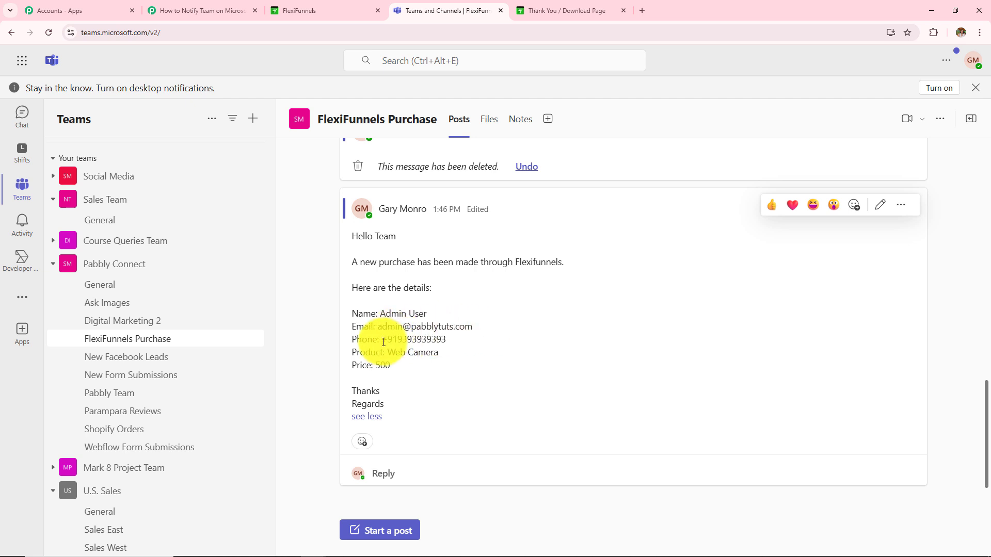
{"action": "left_click_drag", "start_coordinate": [383, 342], "coordinate": [441, 355]}
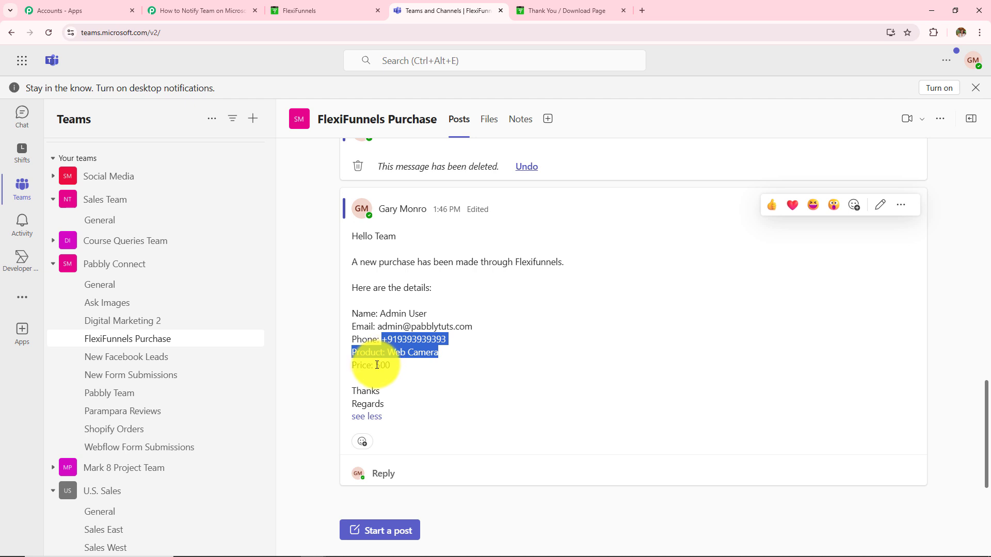
{"action": "left_click_drag", "start_coordinate": [377, 365], "coordinate": [447, 391]}
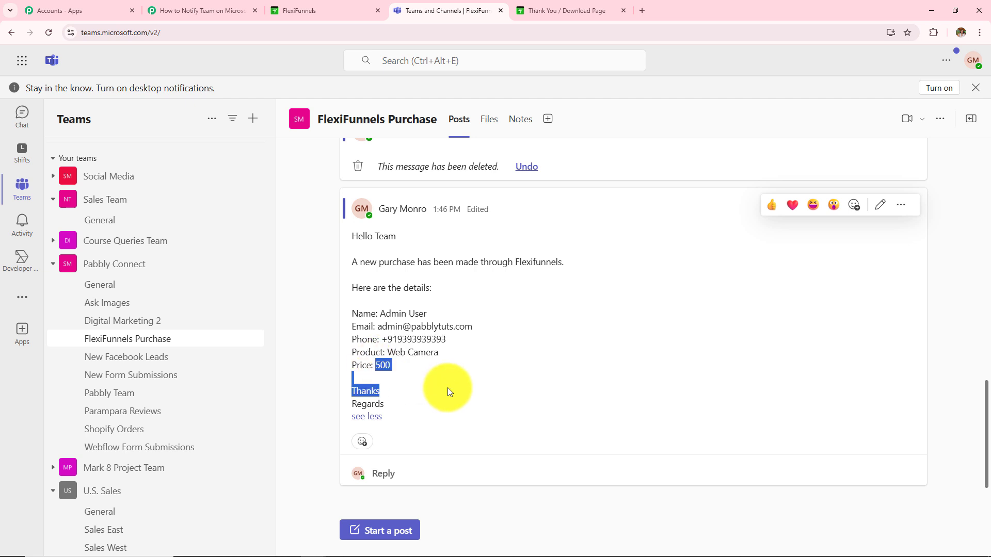
{"action": "left_click", "coordinate": [227, 10]}
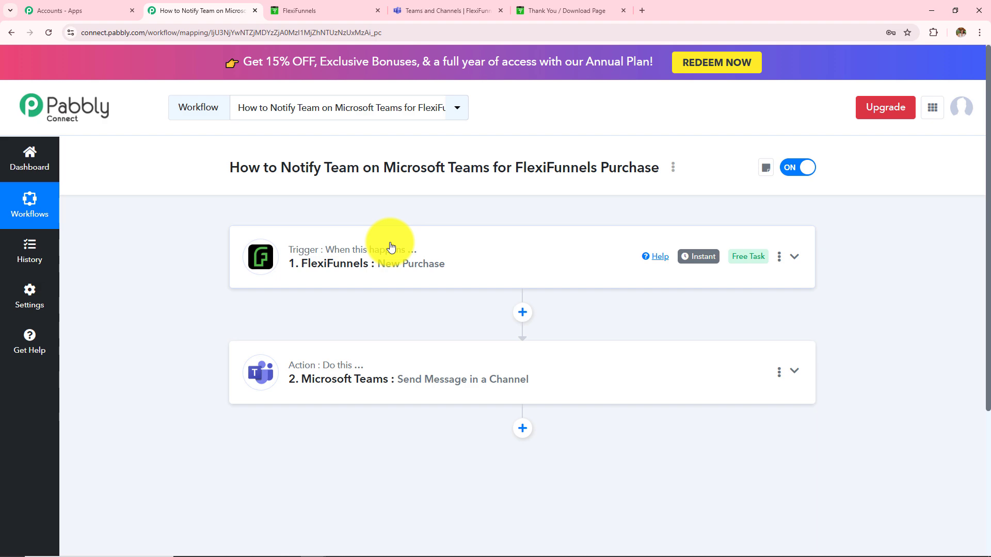
{"action": "left_click", "coordinate": [389, 263]}
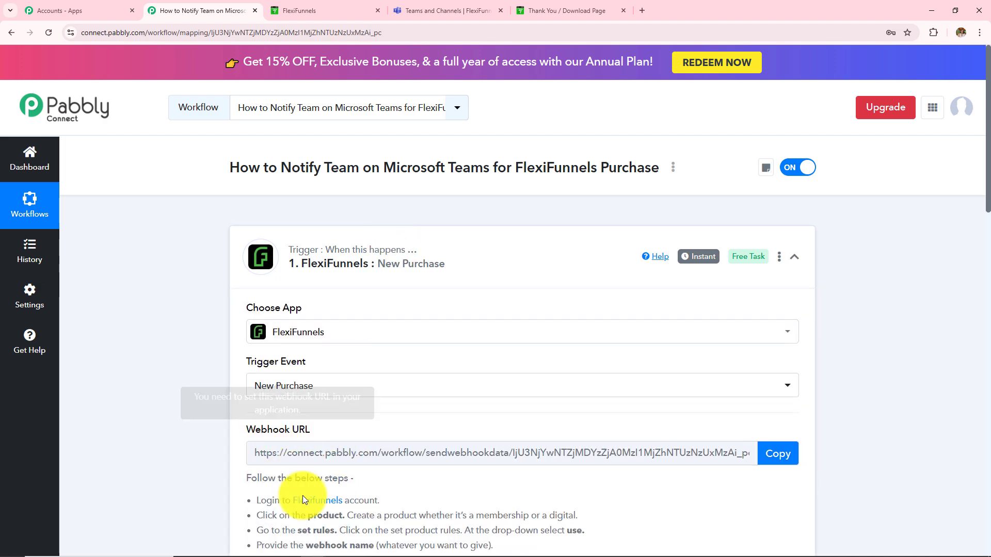
{"action": "scroll", "coordinate": [385, 431], "scroll_direction": "down", "scroll_amount": 4}
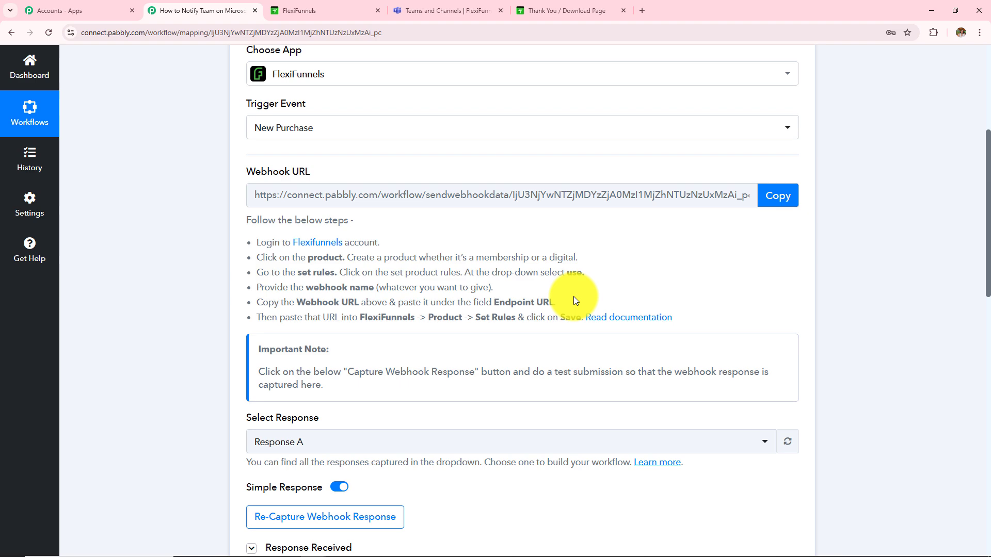
{"action": "scroll", "coordinate": [574, 296], "scroll_direction": "down", "scroll_amount": 5}
{"action": "scroll", "coordinate": [580, 339], "scroll_direction": "down", "scroll_amount": 3}
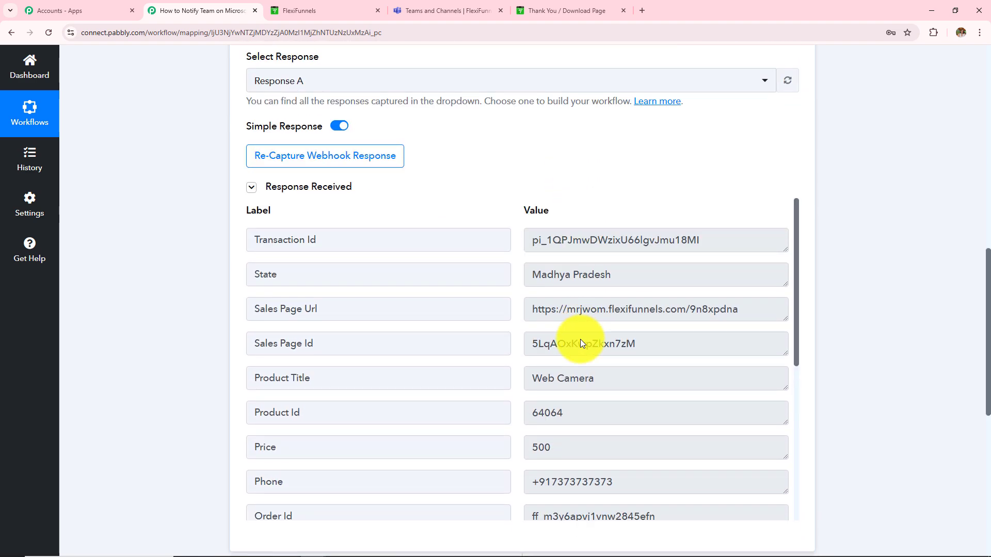
{"action": "scroll", "coordinate": [851, 310], "scroll_direction": "down", "scroll_amount": 4}
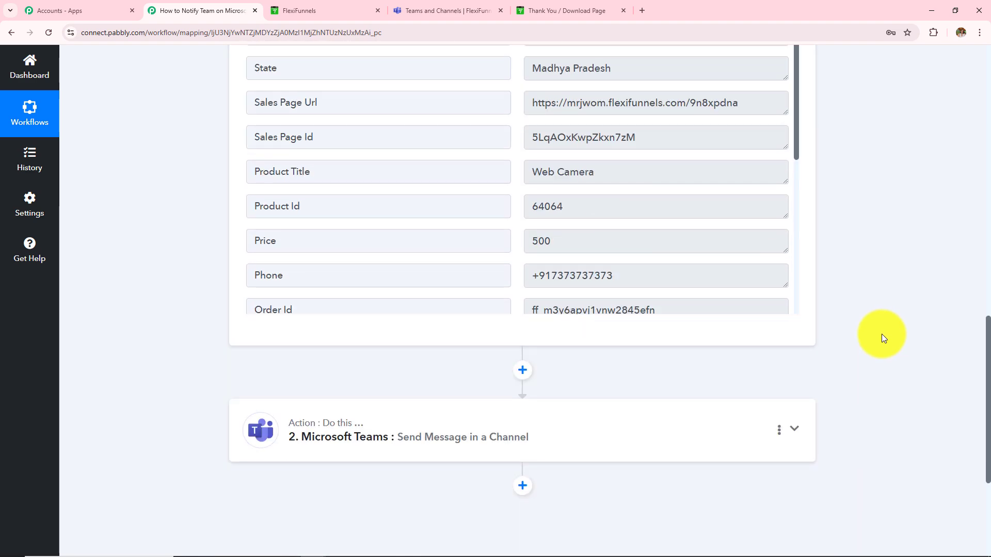
{"action": "scroll", "coordinate": [881, 333], "scroll_direction": "down", "scroll_amount": 2}
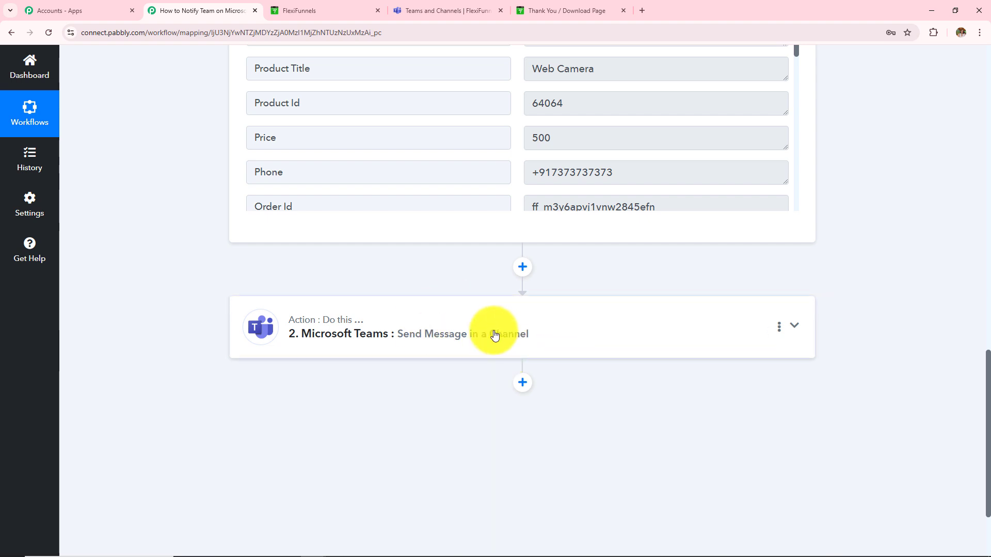
{"action": "left_click", "coordinate": [494, 335]}
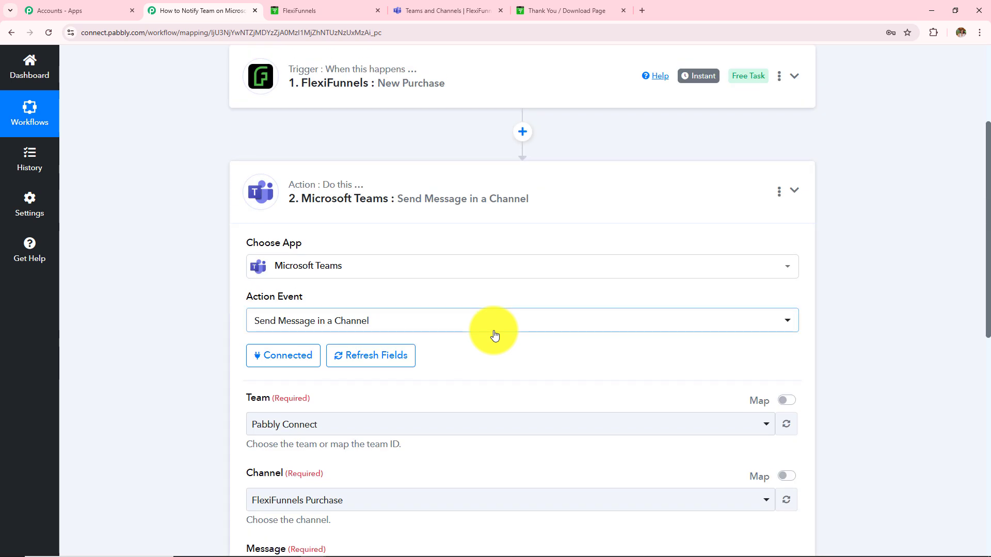
{"action": "triple_click", "coordinate": [240, 139]}
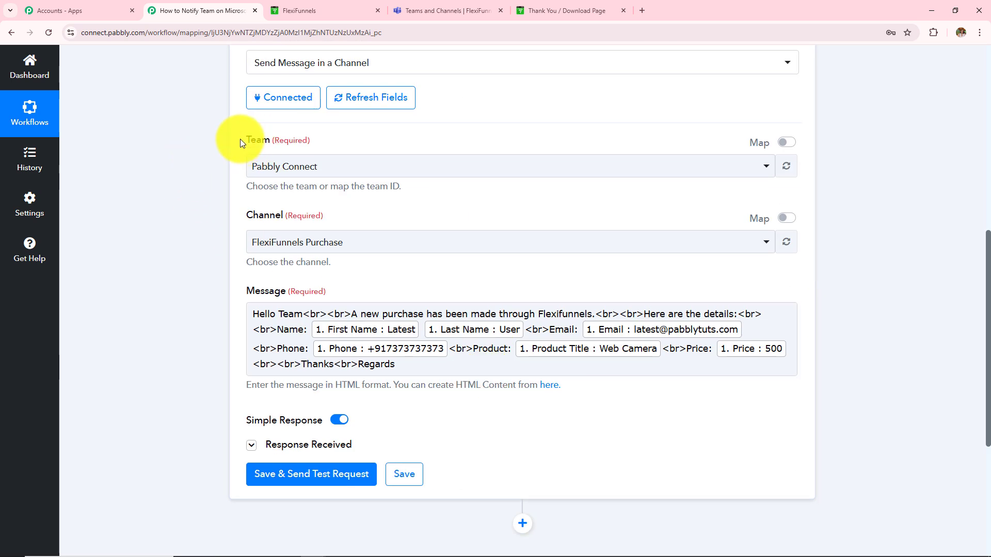
{"action": "left_click_drag", "start_coordinate": [250, 212], "coordinate": [332, 218]}
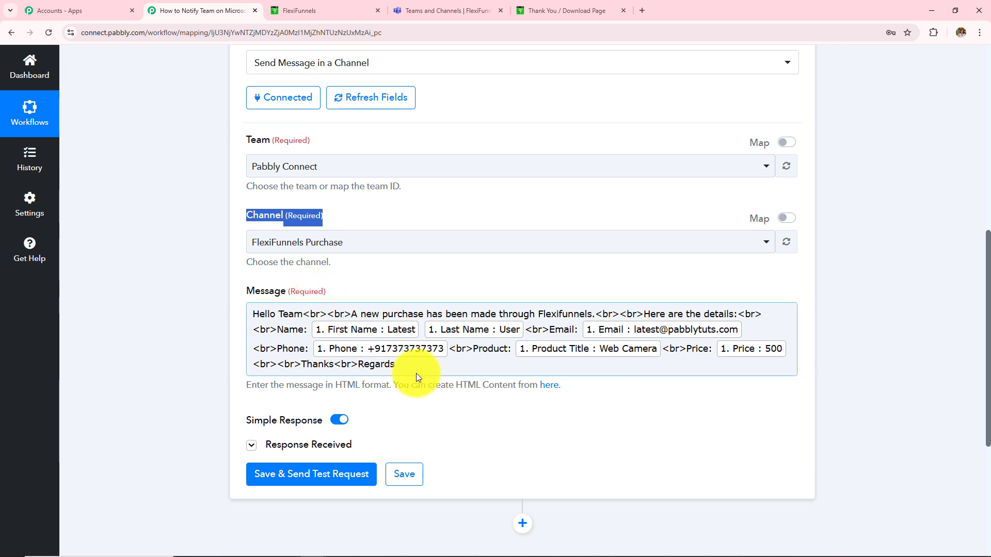
{"action": "left_click", "coordinate": [475, 6]}
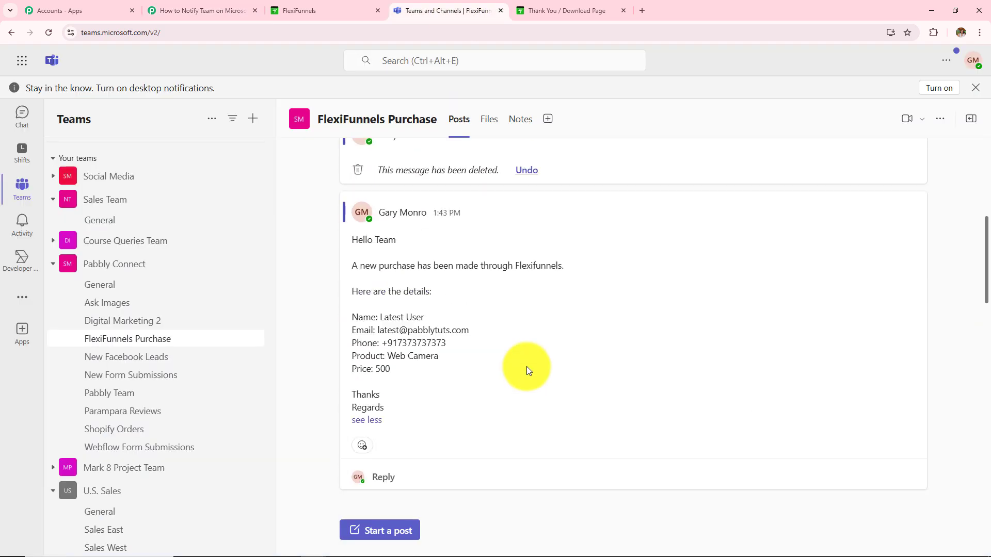
{"action": "scroll", "coordinate": [526, 366], "scroll_direction": "up", "scroll_amount": 5}
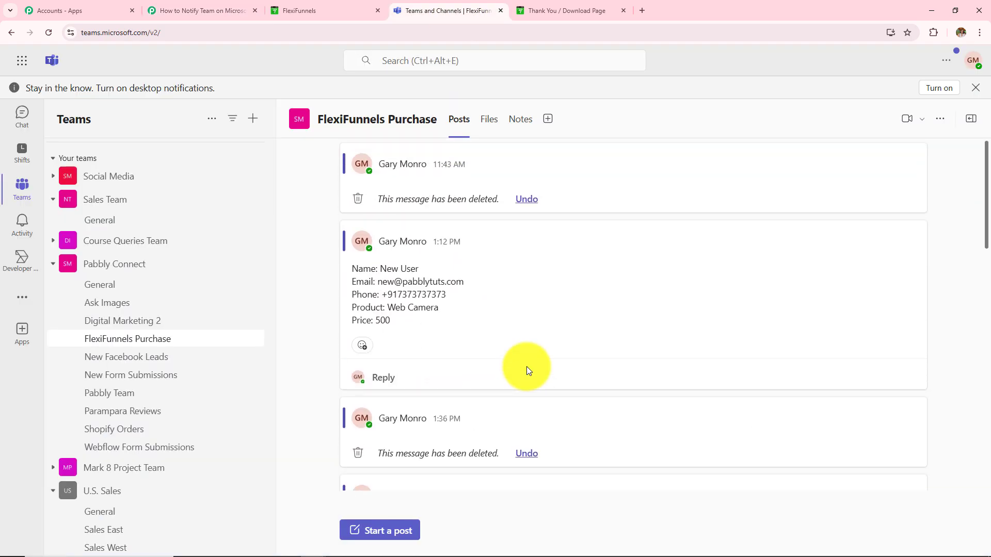
{"action": "scroll", "coordinate": [527, 367], "scroll_direction": "down", "scroll_amount": 6}
{"action": "left_click", "coordinate": [239, 9]}
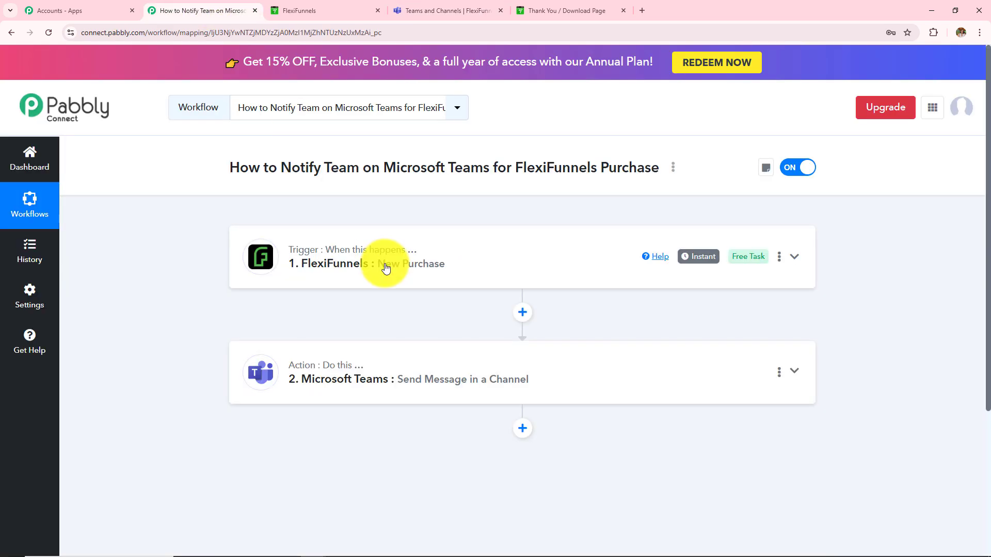